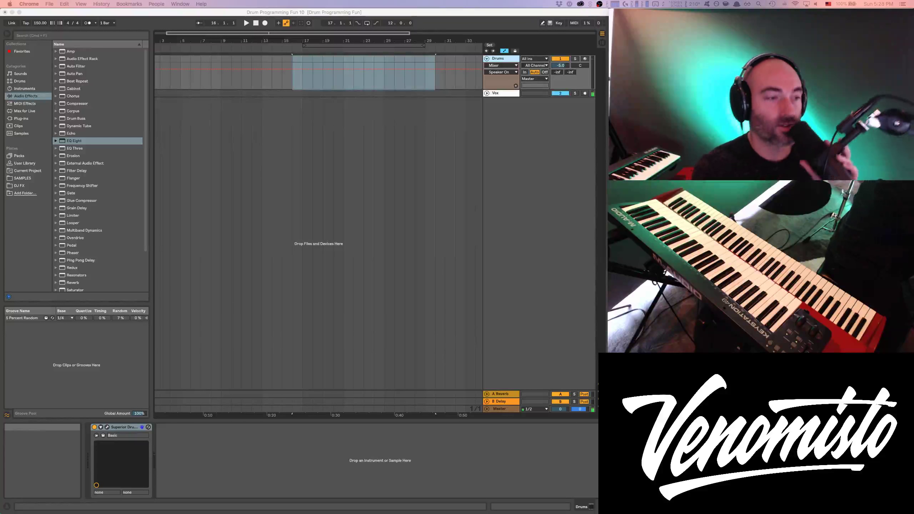
# Step: Hide the automation lanes and insert a one-bar MIDI clip at bar 17 on the Drums track
pyautogui.click(278, 92)
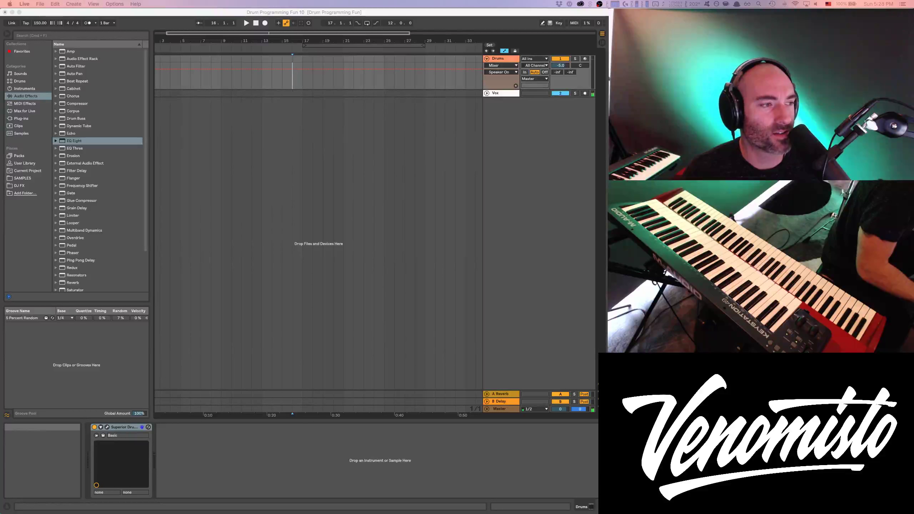
pyautogui.moveTo(302, 79); pyautogui.dragTo(314, 79)
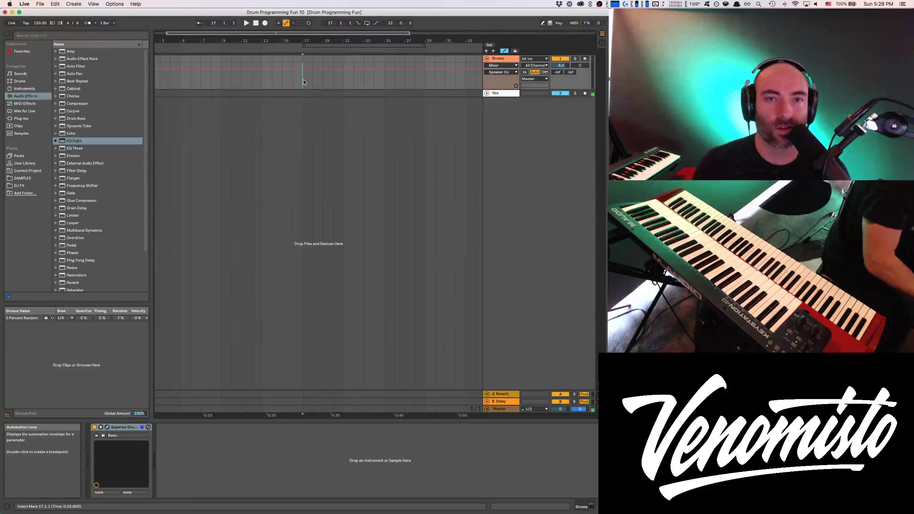
pyautogui.press('a')
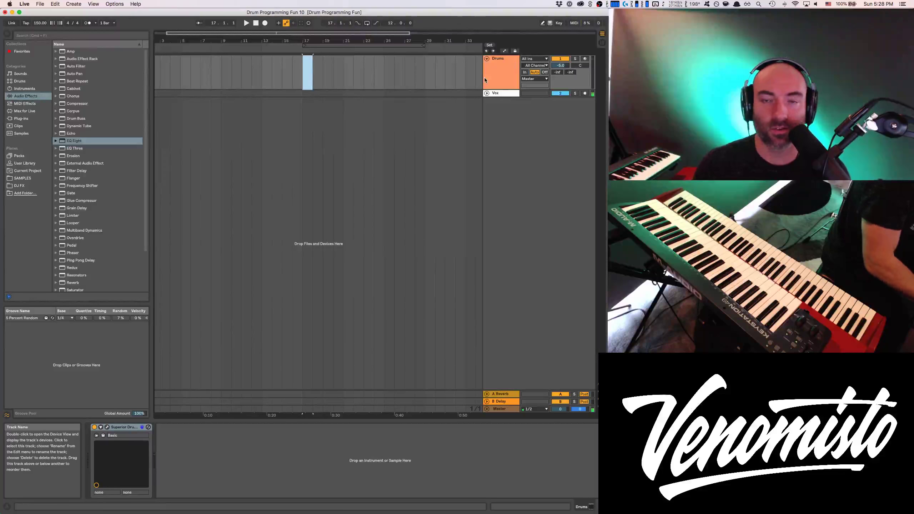
pyautogui.press('super+shift+m')
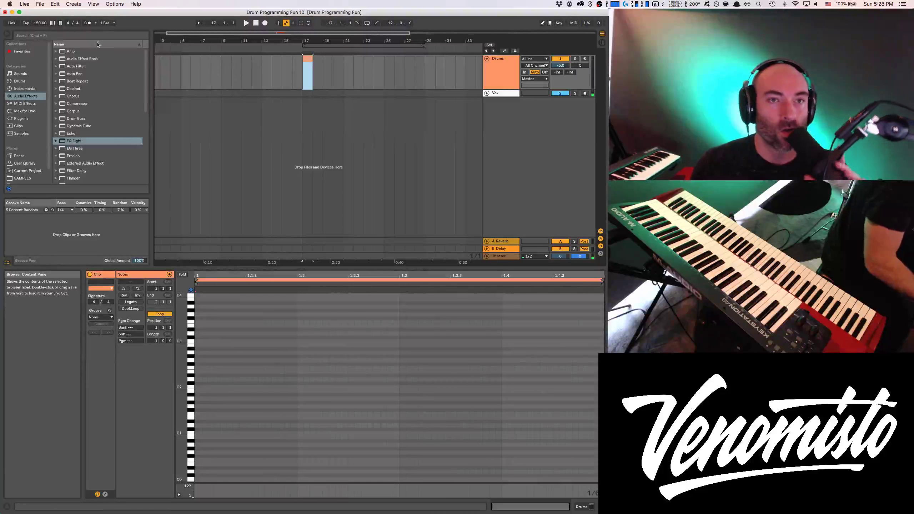
# Step: Set the project's time signature to 5/8 and turn on the metronome
pyautogui.click(68, 23)
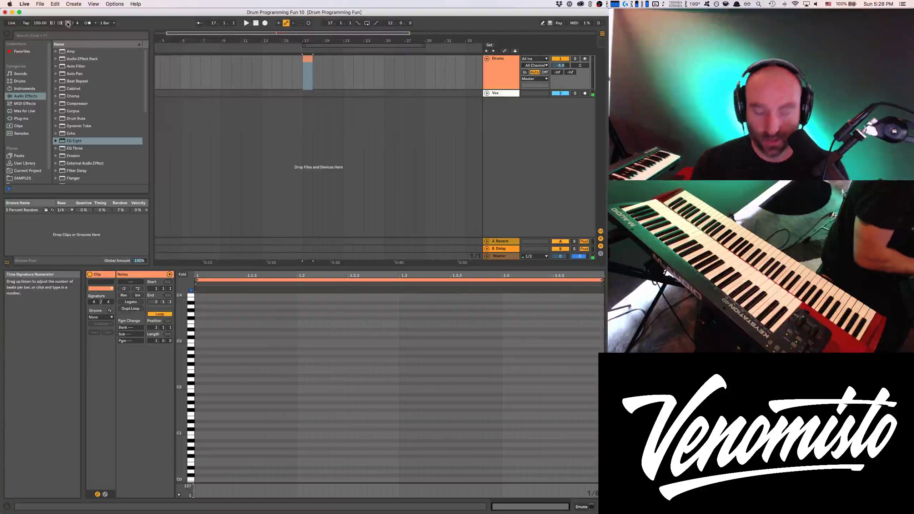
pyautogui.write('5')
pyautogui.press('Tab')
pyautogui.write('8')
pyautogui.press('Return')
pyautogui.click(88, 22)
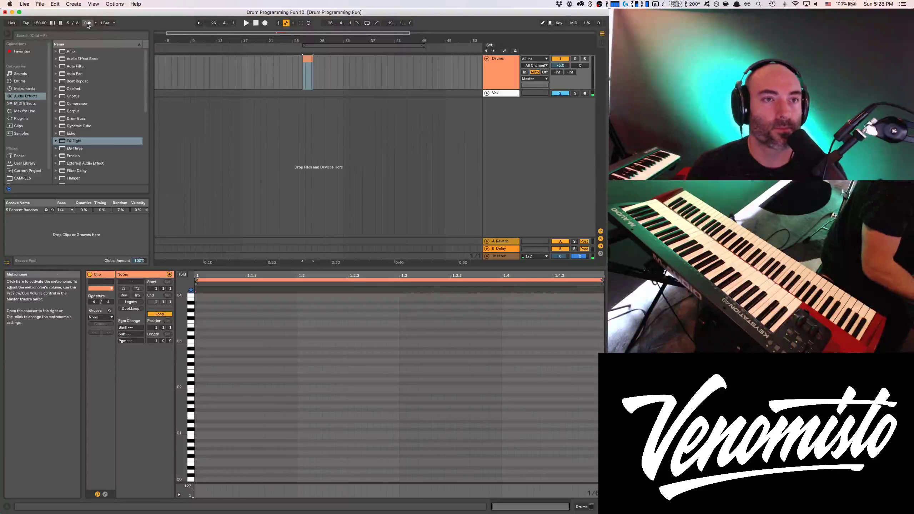
pyautogui.press('space')
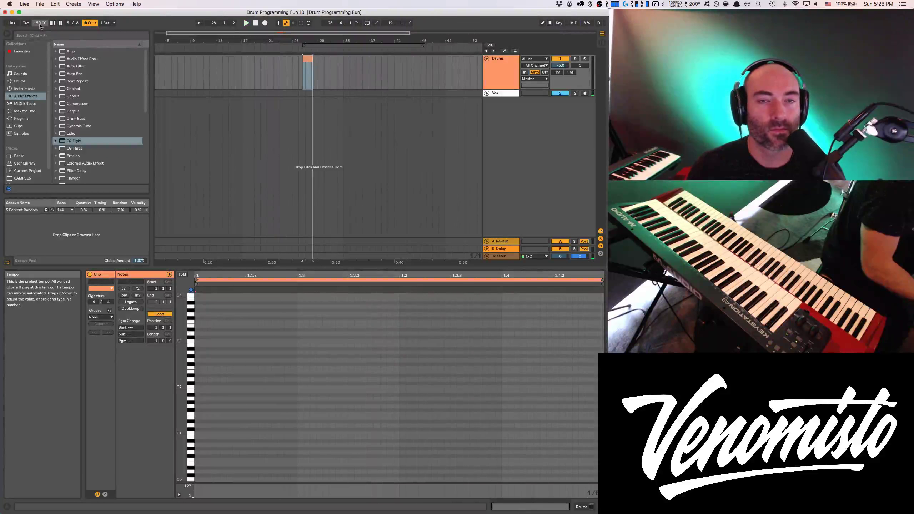
# Step: Delete the empty Drums clip and insert a new MIDI clip from 17.1.1 to 17.5.1
pyautogui.click(308, 58)
pyautogui.press('Delete')
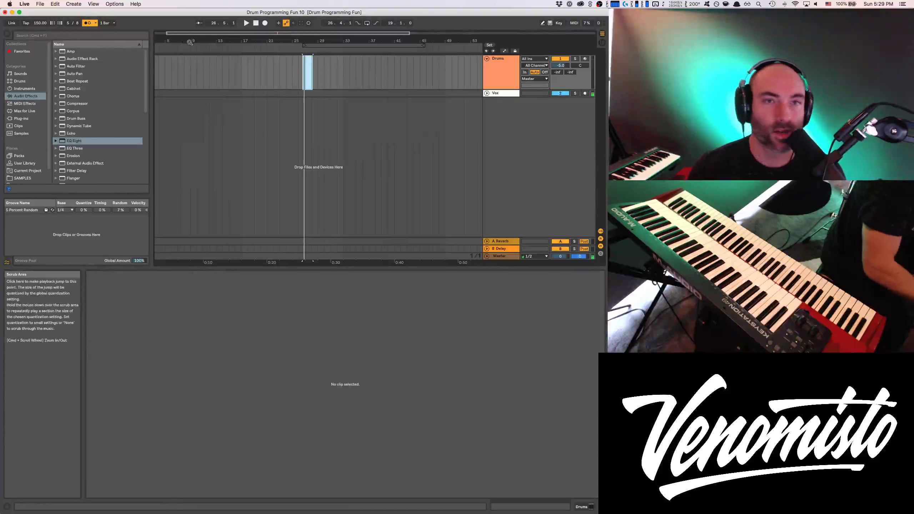
pyautogui.moveTo(249, 41); pyautogui.dragTo(279, 66)
pyautogui.click(272, 62)
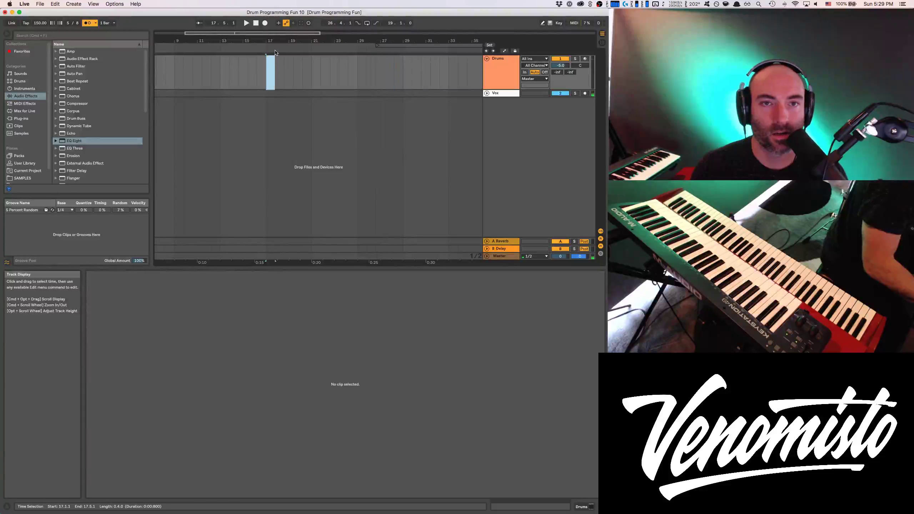
pyautogui.press('super+shift+m')
pyautogui.press('space')
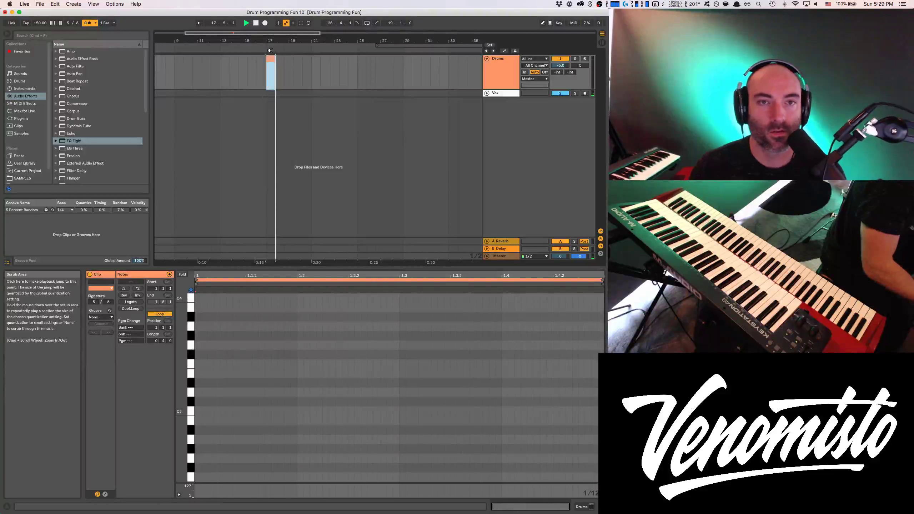
# Step: Try consolidating the range from 17.1.1 to 18.4.1 on the Drums track into one looped clip
pyautogui.click(268, 59)
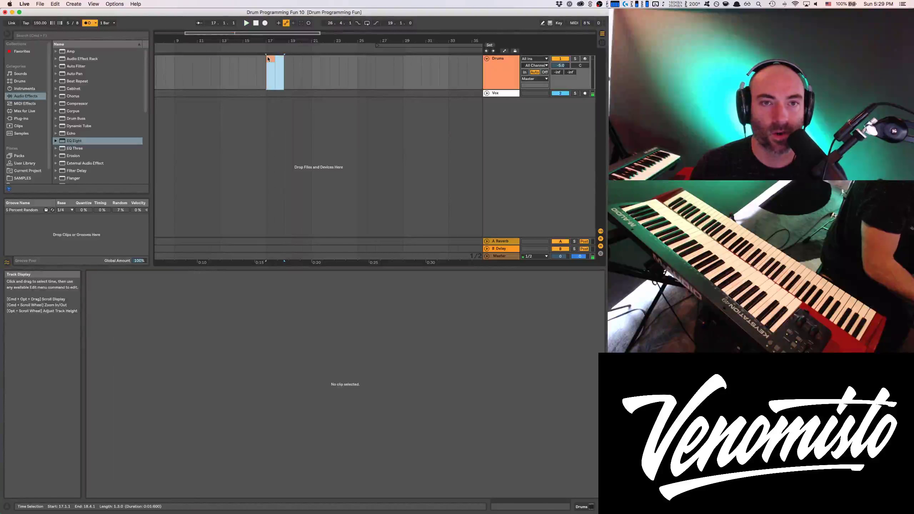
pyautogui.click(267, 57)
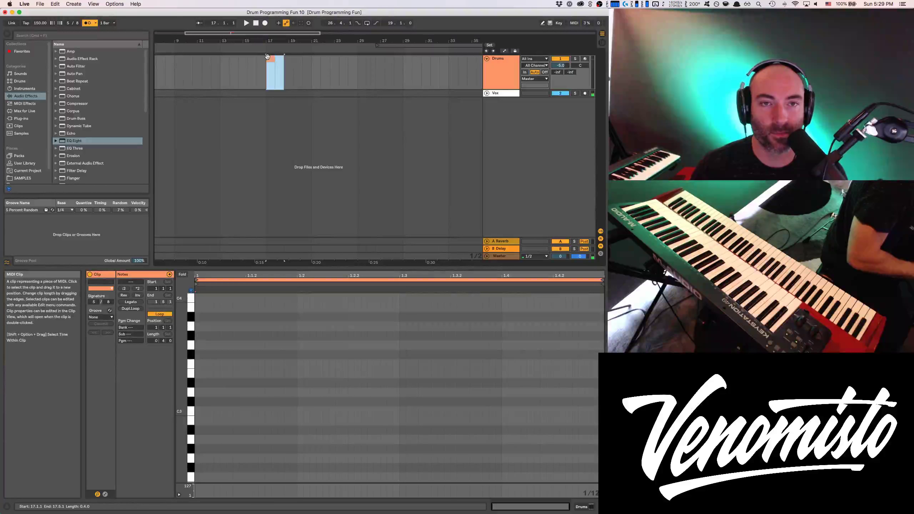
pyautogui.press('super+j')
pyautogui.press('super+l')
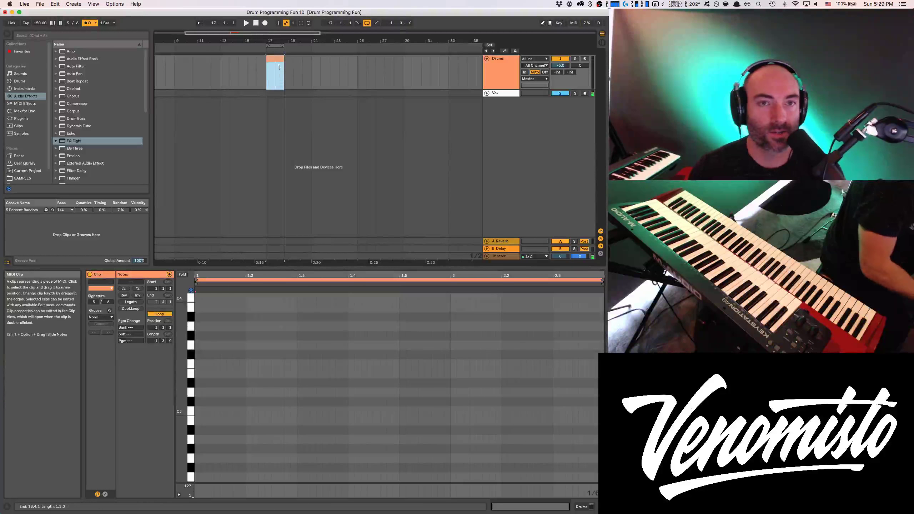
pyautogui.press('space')
pyautogui.moveTo(271, 41)
pyautogui.mouseDown()
pyautogui.moveTo(270, 54)
pyautogui.moveTo(281, 50)
pyautogui.mouseUp()
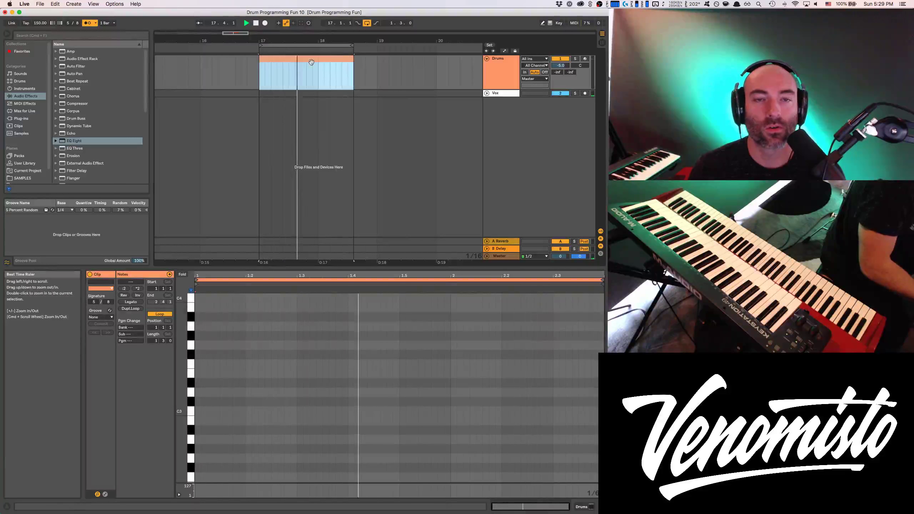
pyautogui.press('space')
pyautogui.click(339, 58)
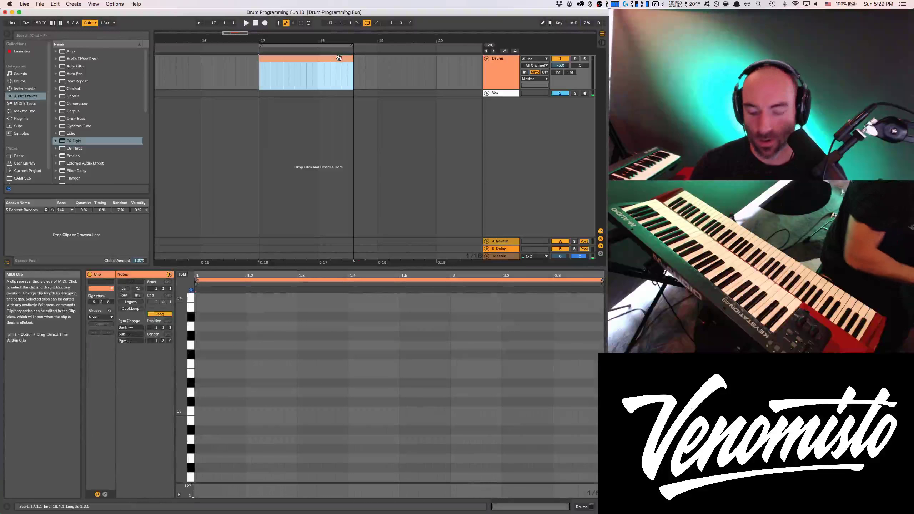
pyautogui.press('super+z')
pyautogui.press('super+z')
# Step: Insert a looping two-bar MIDI clip from bar 17 to 19 on the Drums track and set the tempo to 120 BPM
pyautogui.moveTo(256, 61); pyautogui.dragTo(379, 62)
pyautogui.press('super+shift+m')
pyautogui.press('super+l')
pyautogui.press('space')
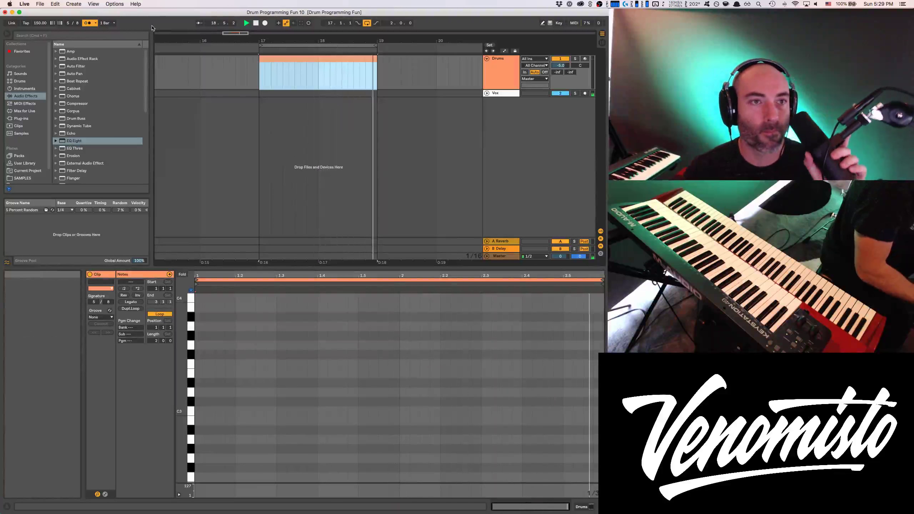
pyautogui.moveTo(40, 26); pyautogui.dragTo(40, 30)
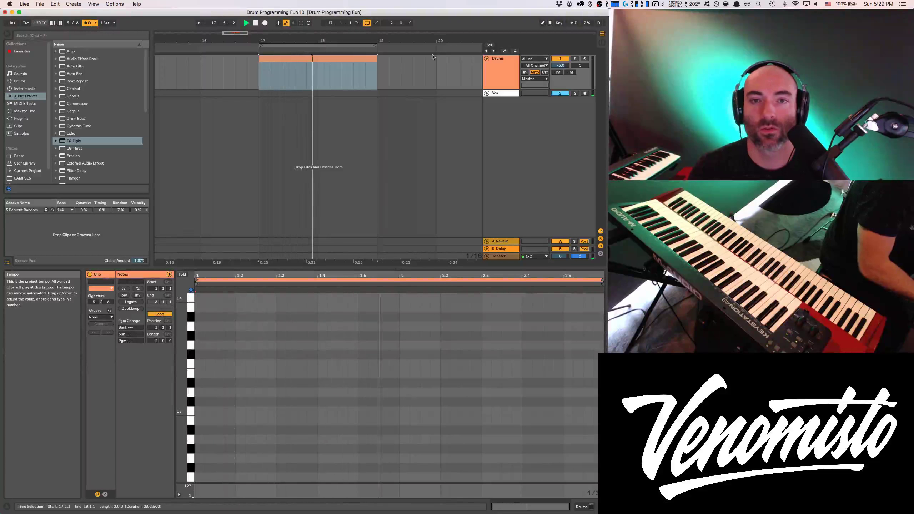
# Step: Load the Dry Funk preset from the Blues/Funk/Jazz category in the Drums track's Superior Drummer 3
pyautogui.doubleClick(497, 61)
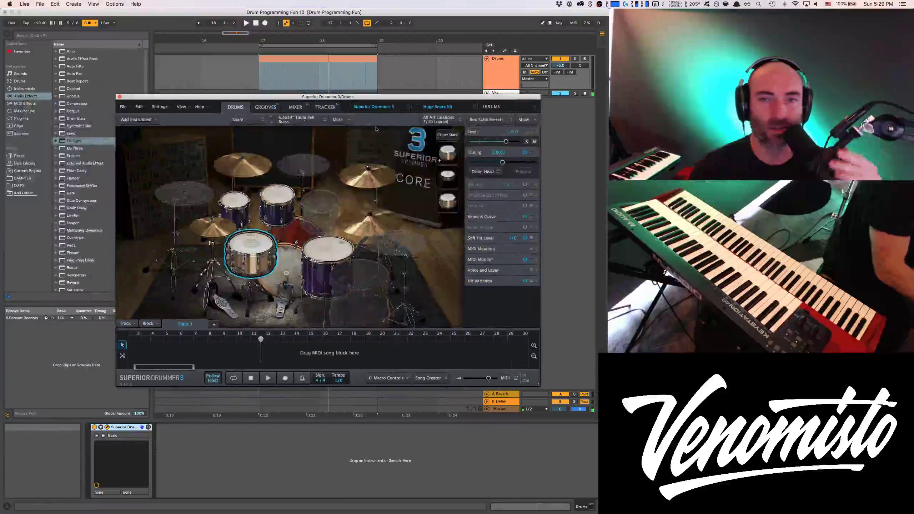
pyautogui.click(463, 110)
pyautogui.moveTo(464, 178)
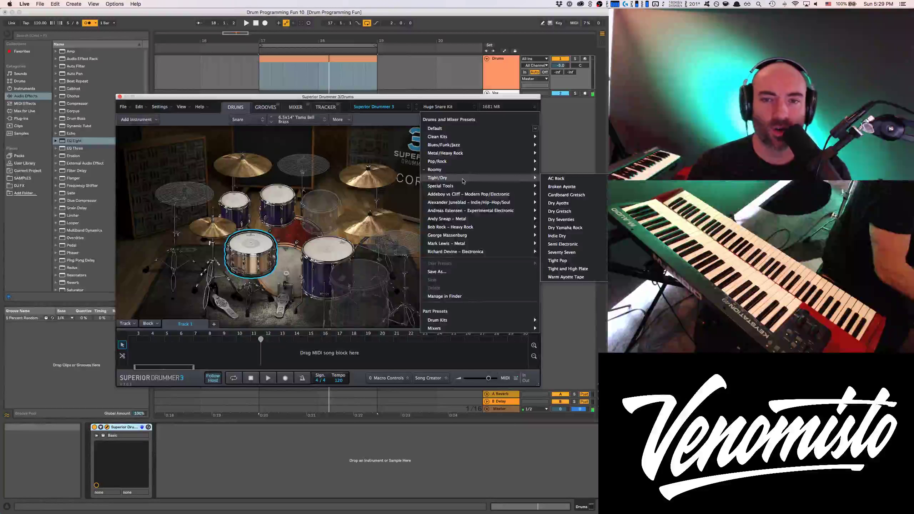
pyautogui.moveTo(474, 145)
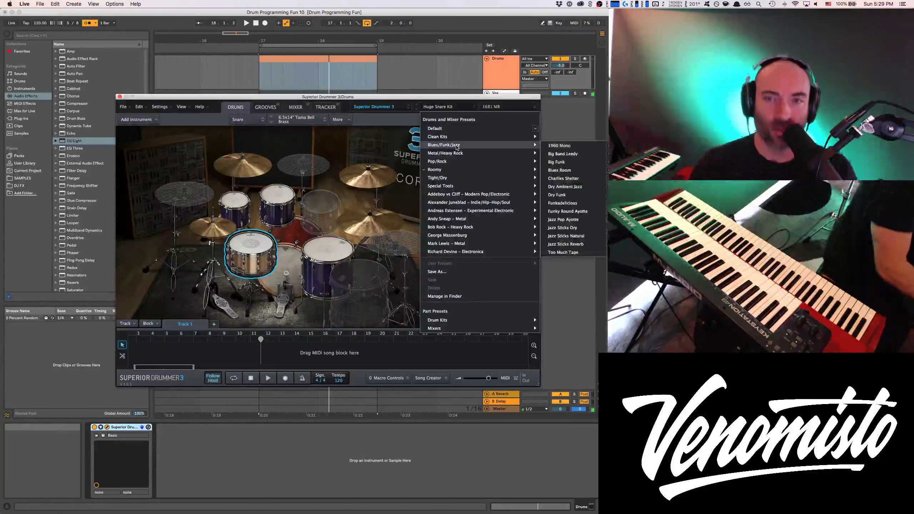
pyautogui.click(564, 196)
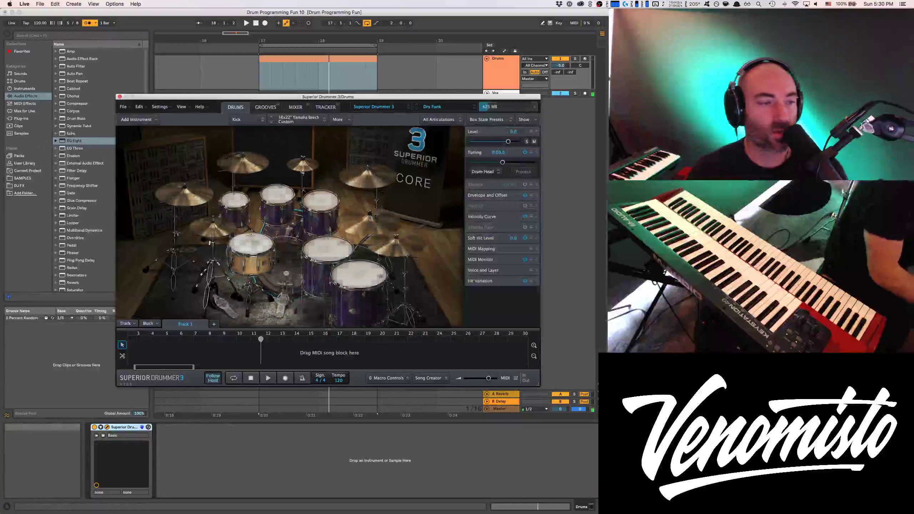
pyautogui.click(120, 97)
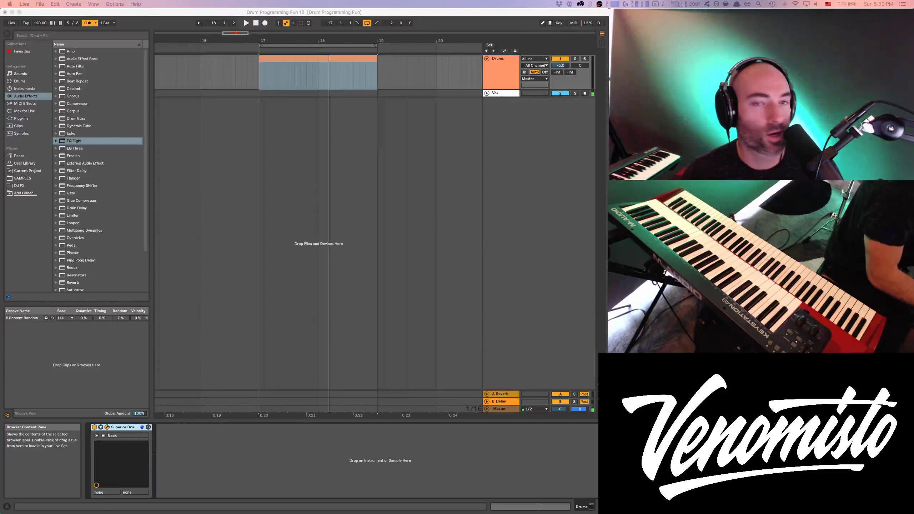
# Step: Bring the Superior Drummer window back and audition the kit's snare drum
pyautogui.click(262, 84)
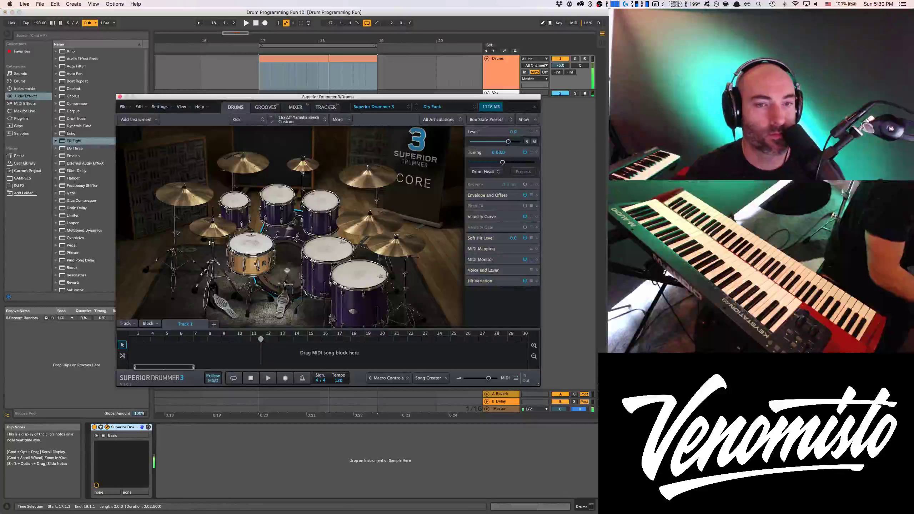
pyautogui.click(253, 248)
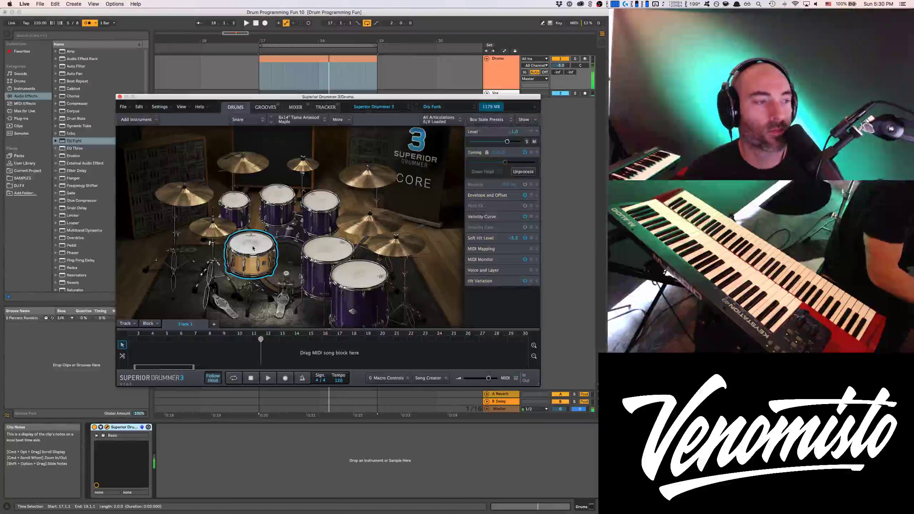
pyautogui.click(253, 247)
pyautogui.click(251, 246)
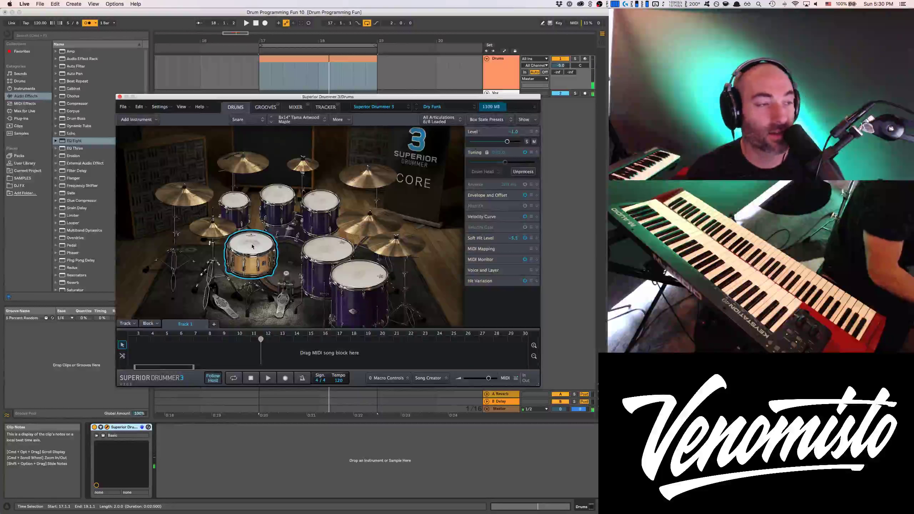
pyautogui.press('super+alt+p')
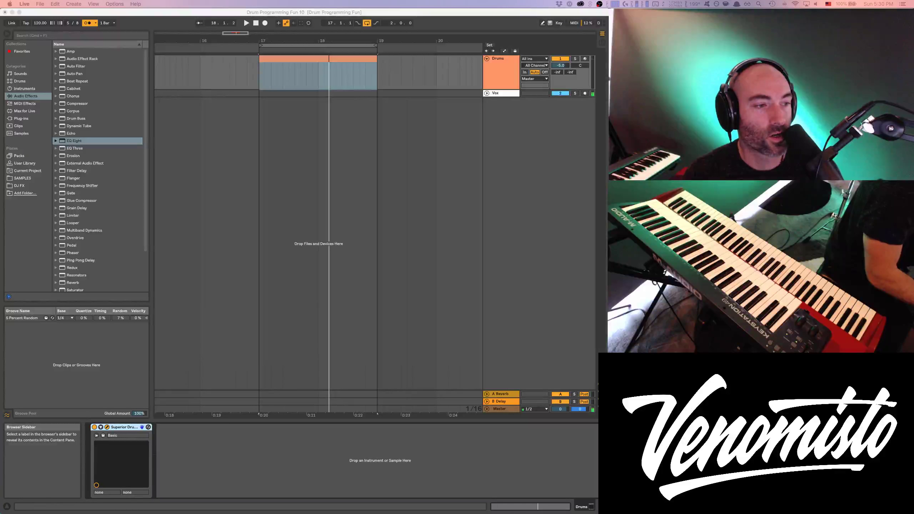
pyautogui.press('super+alt+p')
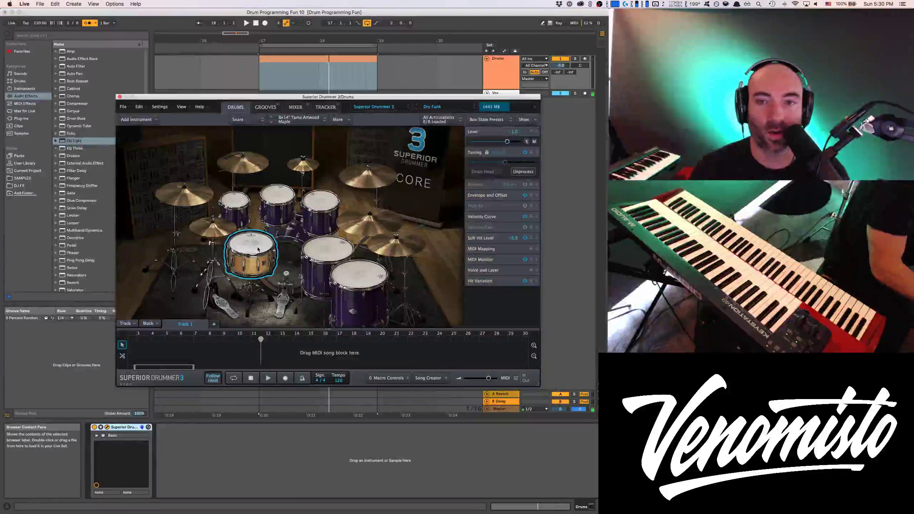
# Step: Audition the large floor tom, the kick and the snare of the Dry Funk kit
pyautogui.click(351, 277)
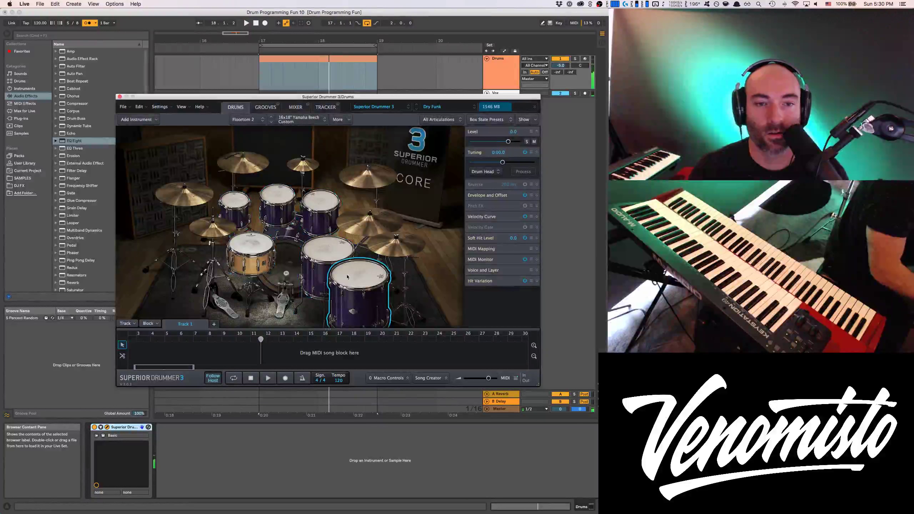
pyautogui.click(290, 266)
pyautogui.click(289, 266)
pyautogui.click(290, 265)
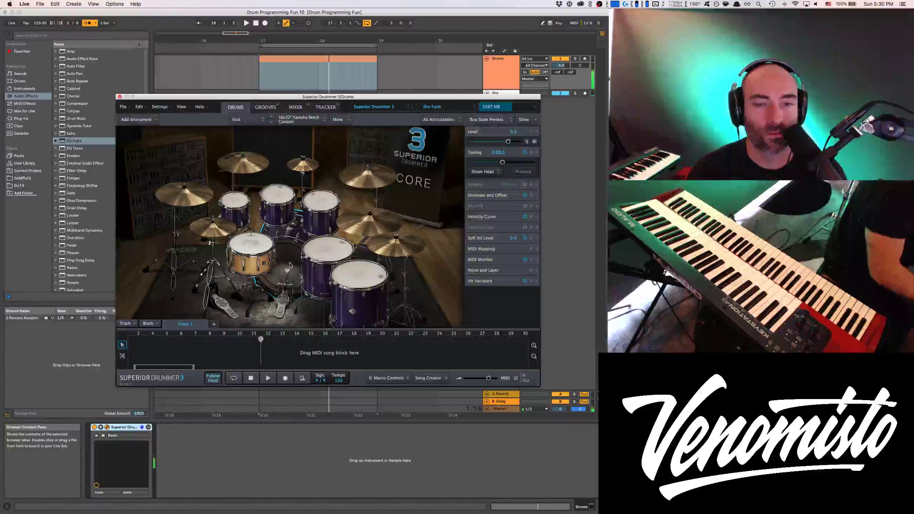
pyautogui.click(258, 245)
pyautogui.click(248, 249)
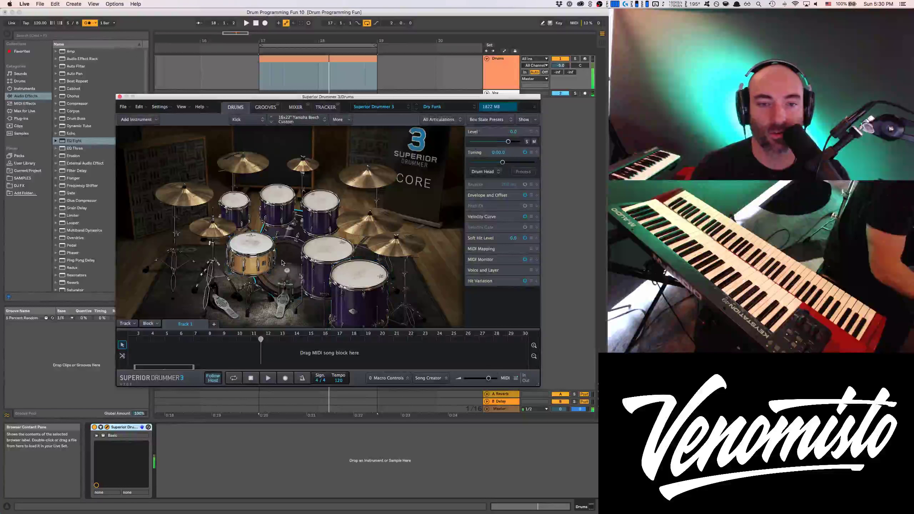
# Step: Audition the hi-hat and the cymbal beside it, and hide the drum plug-in window
pyautogui.click(218, 233)
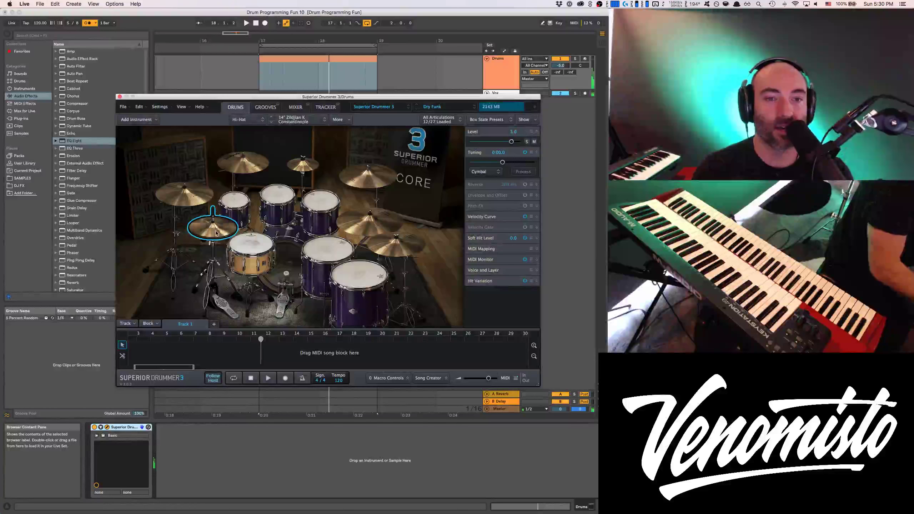
pyautogui.click(183, 200)
pyautogui.click(213, 225)
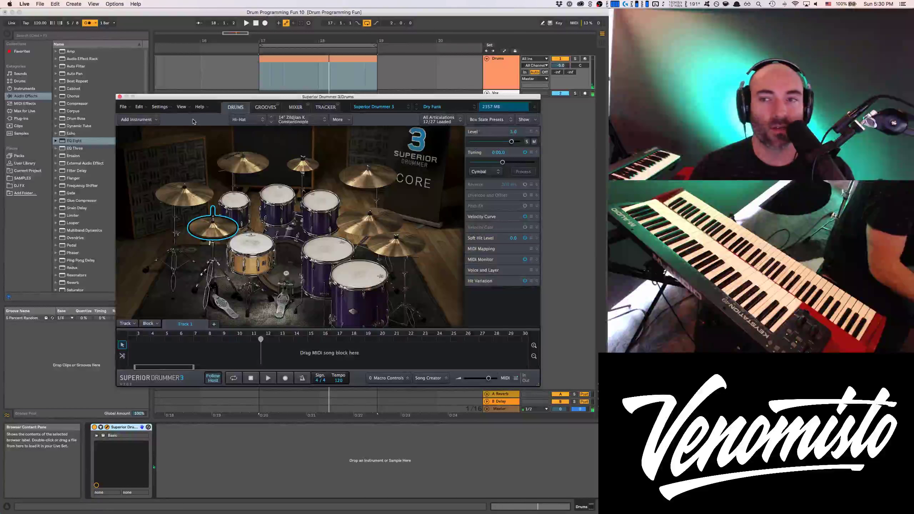
pyautogui.press('super+Tab')
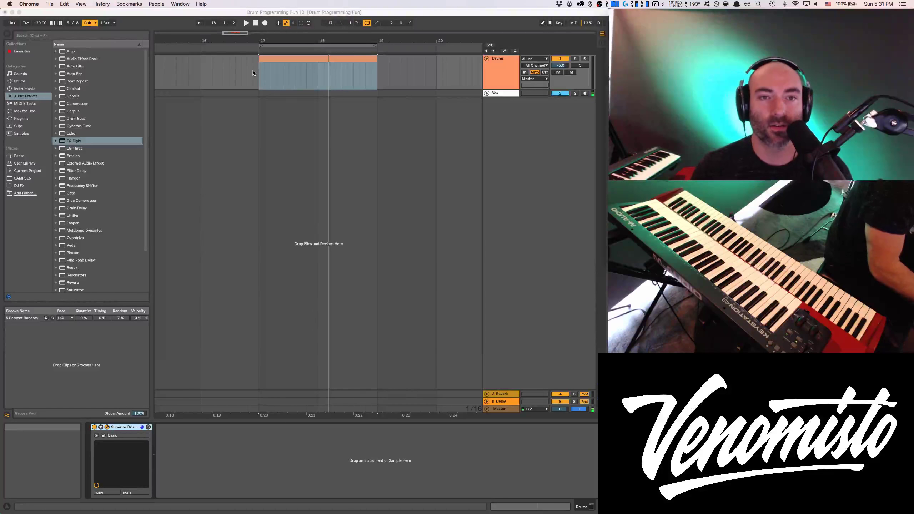
pyautogui.press('super+Tab')
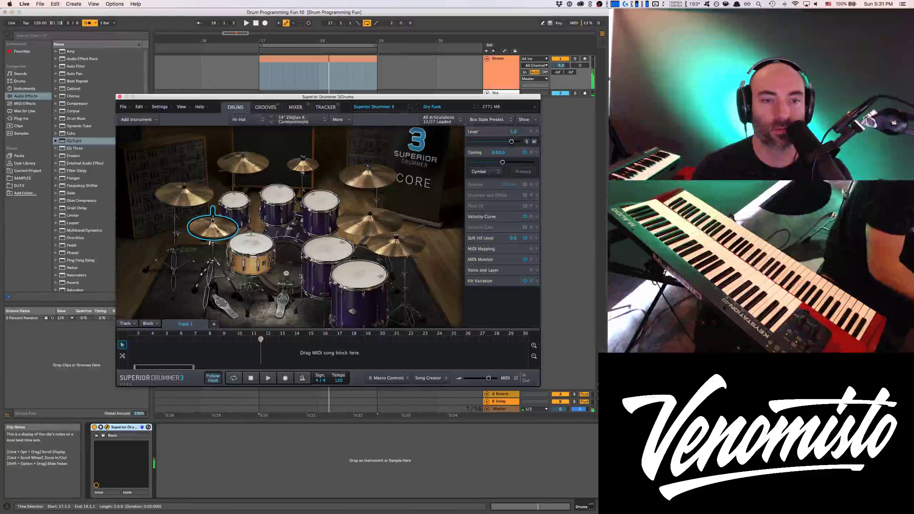
pyautogui.press('super+alt+p')
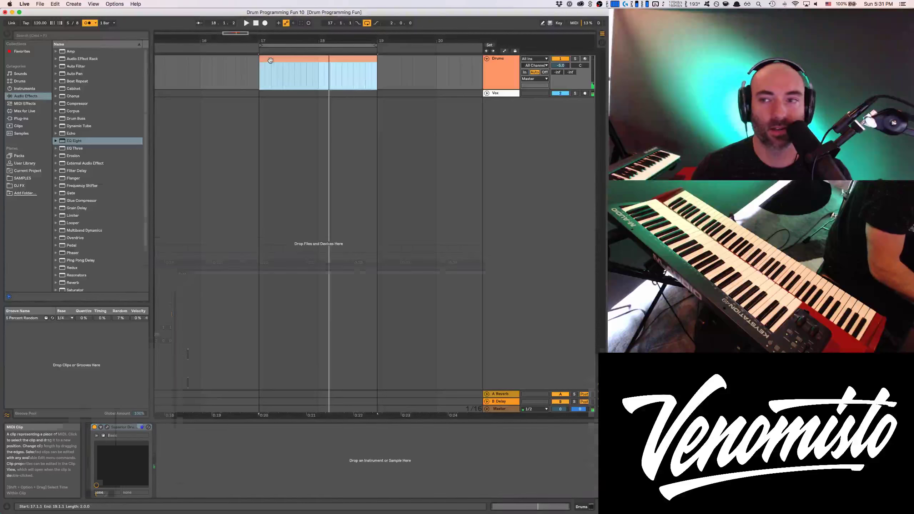
# Step: Open the Drums clip's note editor and program C1 kicks on beats 1.1 and 1.3 and a D1 snare on 1.4
pyautogui.doubleClick(270, 60)
pyautogui.scroll(-10, 204, 436)
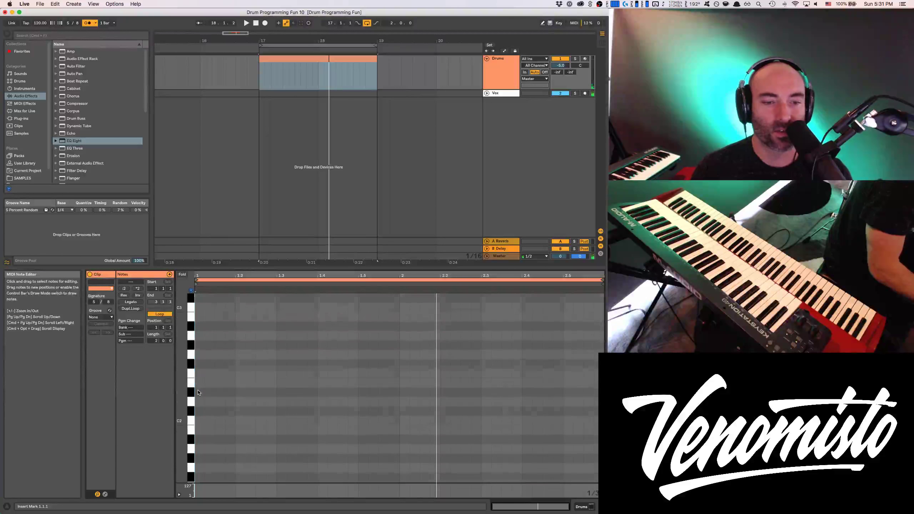
pyautogui.doubleClick(199, 430)
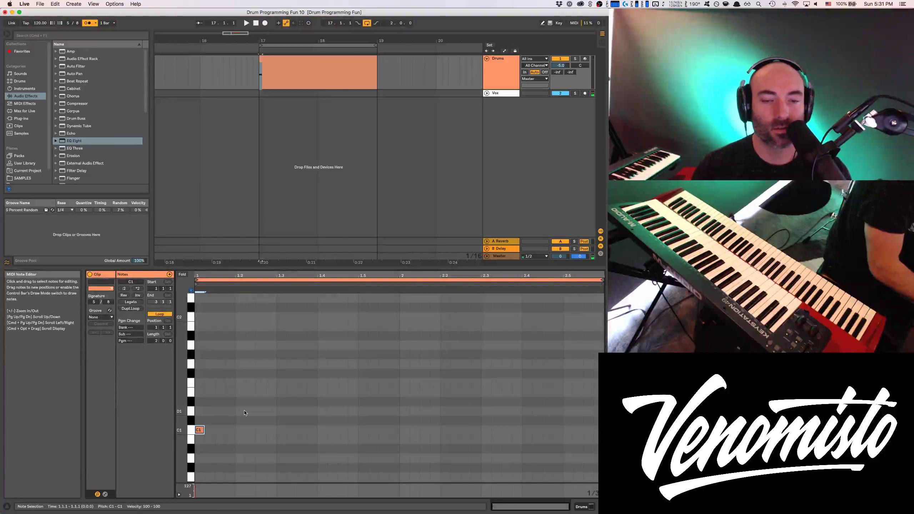
pyautogui.doubleClick(281, 411)
pyautogui.press('space')
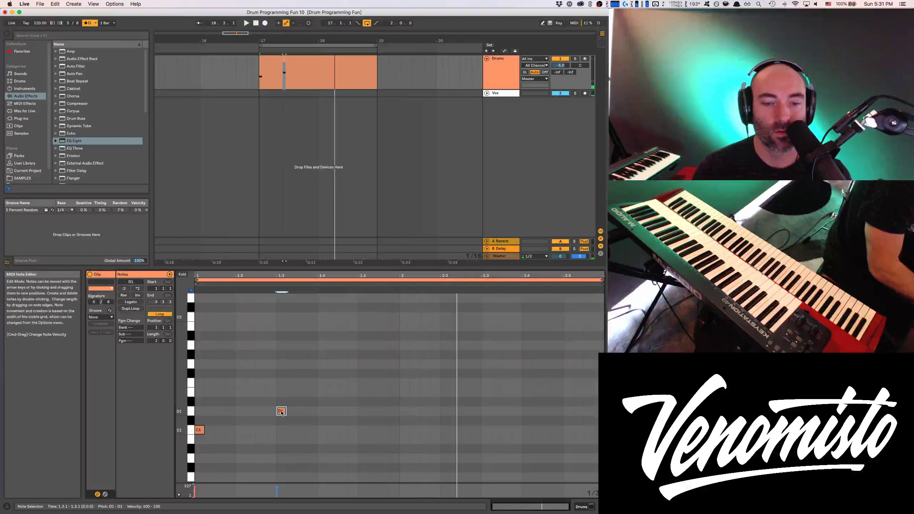
pyautogui.moveTo(290, 413); pyautogui.dragTo(311, 413)
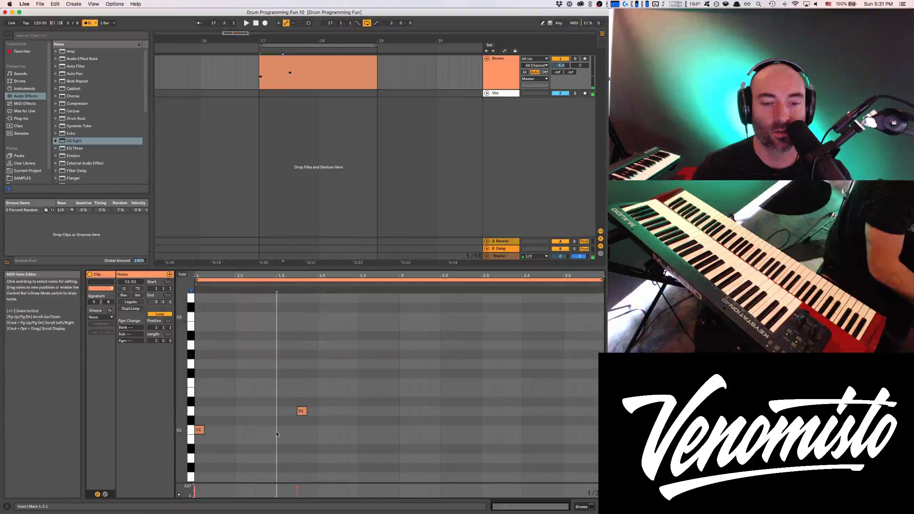
pyautogui.doubleClick(281, 430)
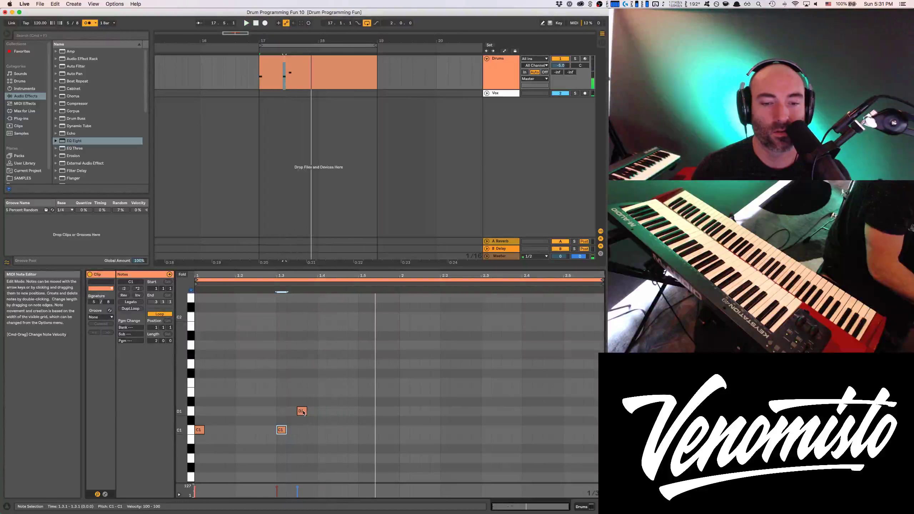
pyautogui.moveTo(300, 411); pyautogui.dragTo(321, 412)
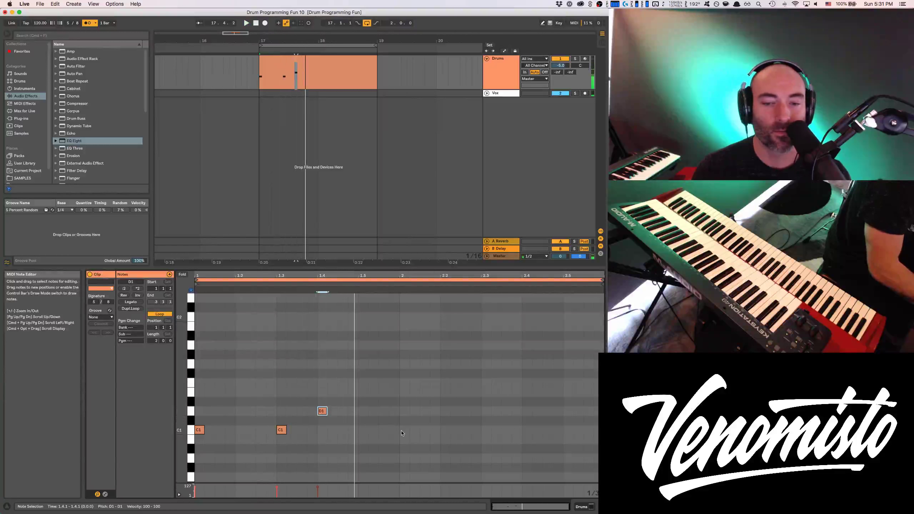
# Step: Duplicate the first bar's kick and snare notes into bar two and play the result
pyautogui.moveTo(399, 434); pyautogui.dragTo(197, 411)
pyautogui.press('super+d')
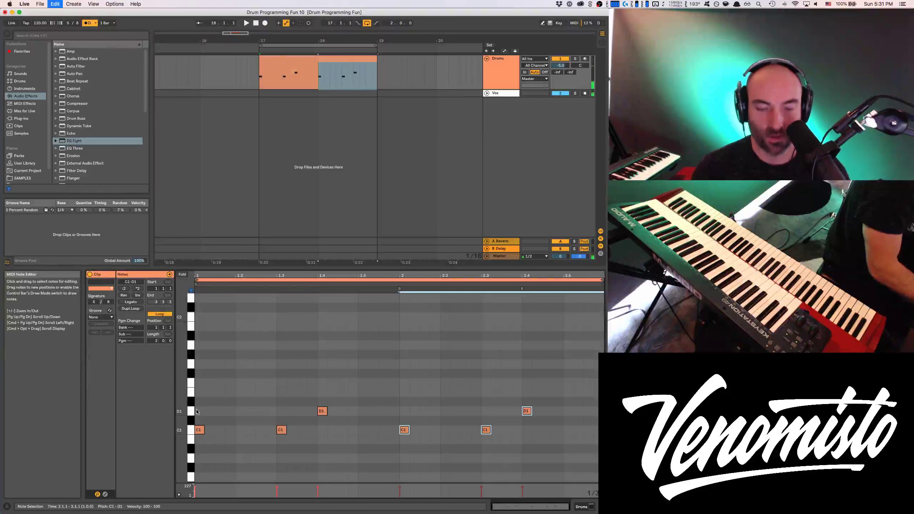
pyautogui.press('space')
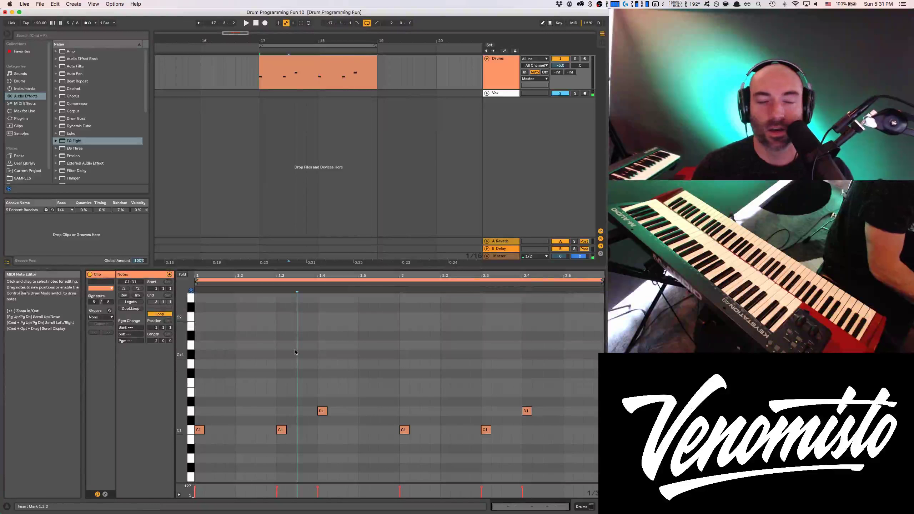
# Step: Raise the velocity of all kick and snare notes to 127 and play the beat from the clip's start
pyautogui.click(277, 488)
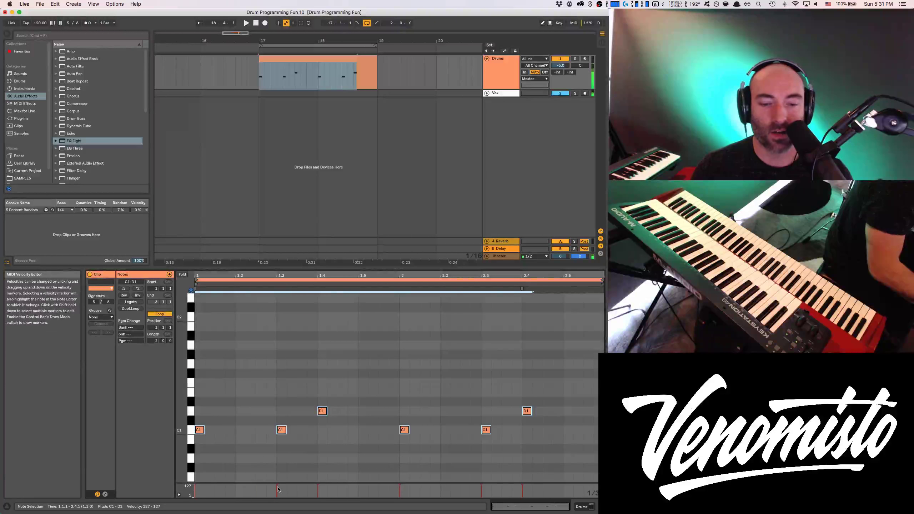
pyautogui.click(255, 472)
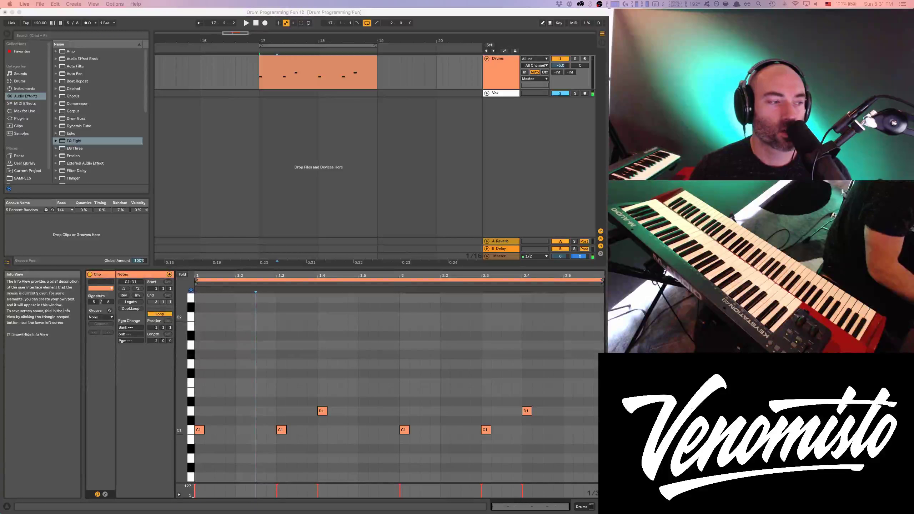
pyautogui.click(196, 337)
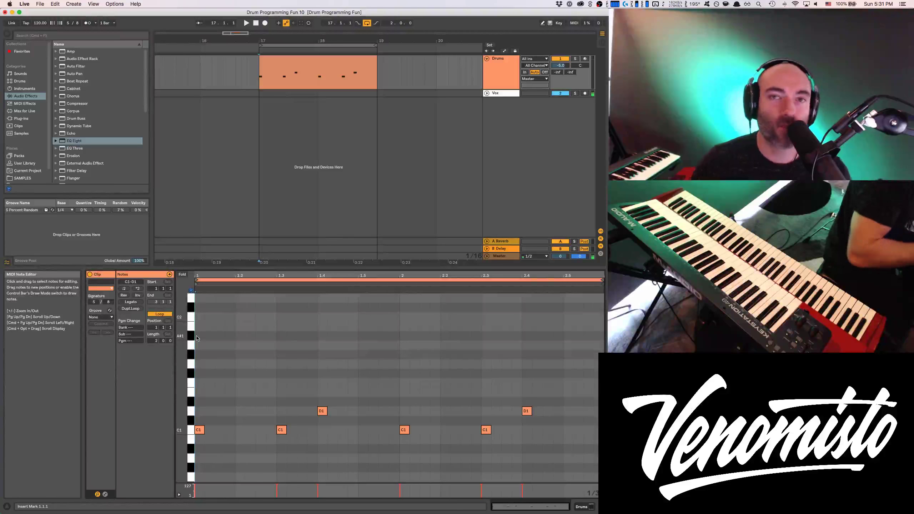
pyautogui.press('space')
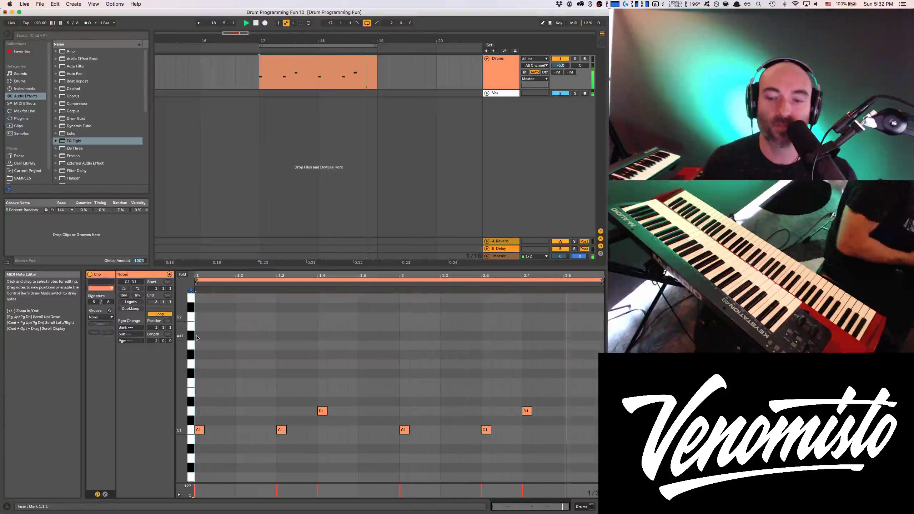
# Step: Add F#1 hi-hat hits on 1.1 and 1.1.2 and an A#1 hi-hat hit on 1.2
pyautogui.doubleClick(197, 375)
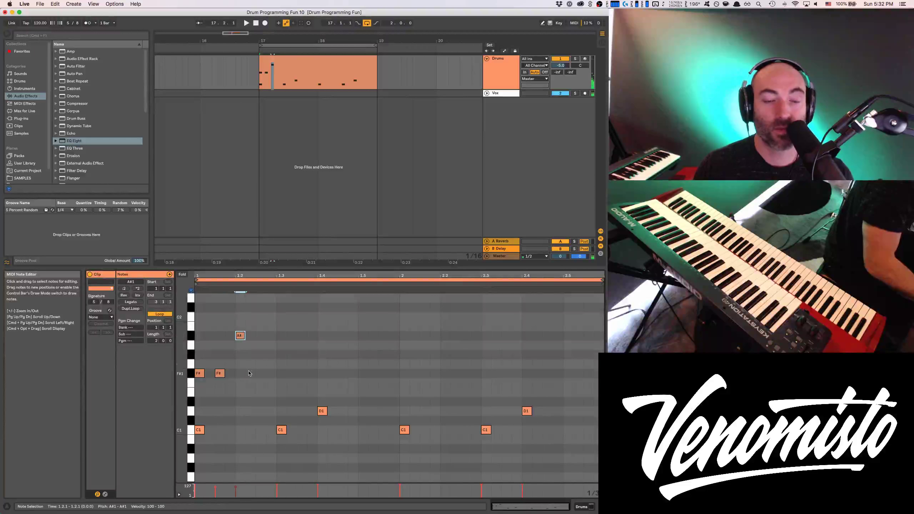
pyautogui.moveTo(245, 376); pyautogui.dragTo(196, 328)
pyautogui.click(269, 373)
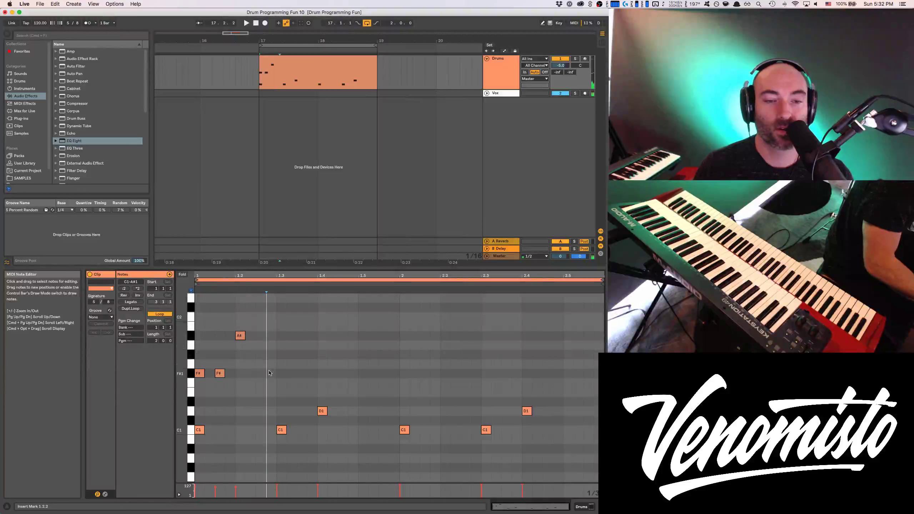
# Step: Duplicate the three-note hi-hat group four times across the clip
pyautogui.moveTo(275, 375); pyautogui.dragTo(198, 331)
pyautogui.press('super+d')
pyautogui.press('super+d')
pyautogui.press('super+d')
pyautogui.press('super+d')
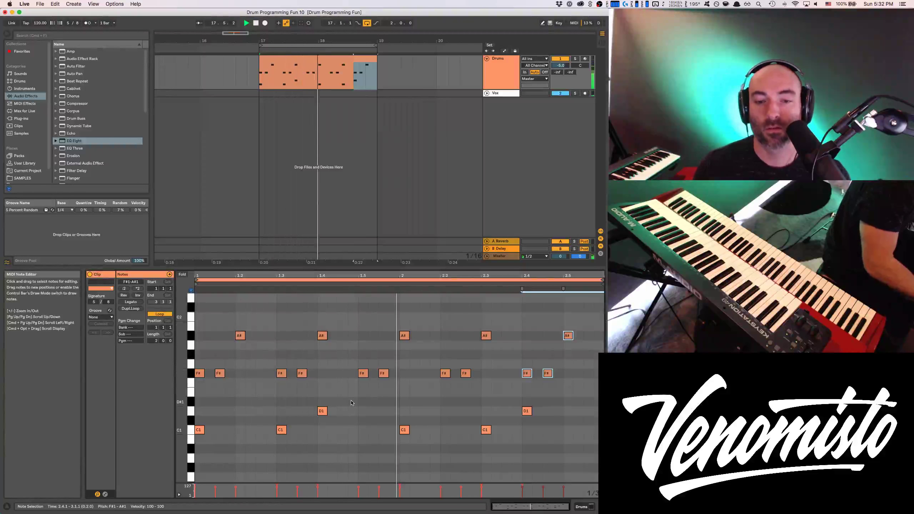
# Step: Delete the hi-hat notes after beat 1.4 and duplicate the remaining hi-hat pattern into bar two
pyautogui.moveTo(360, 326); pyautogui.dragTo(583, 389)
pyautogui.press('Delete')
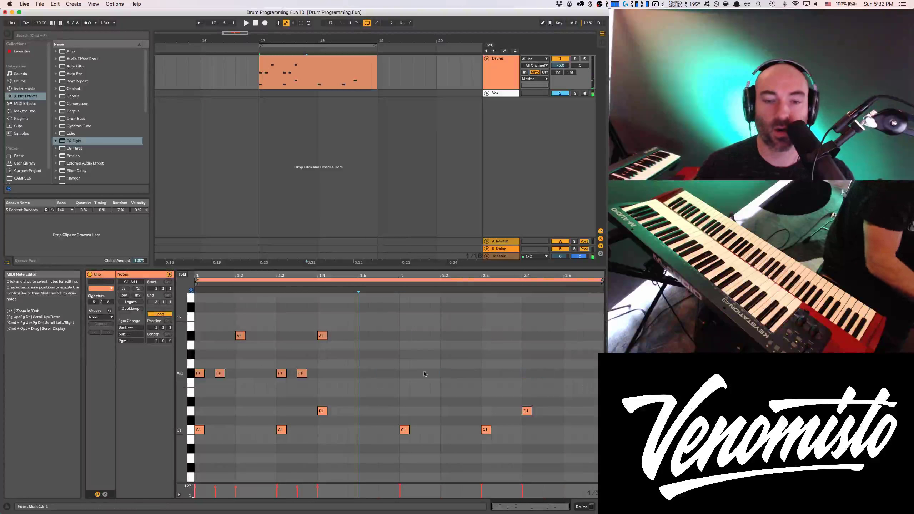
pyautogui.moveTo(399, 375); pyautogui.dragTo(197, 334)
pyautogui.press('super+d')
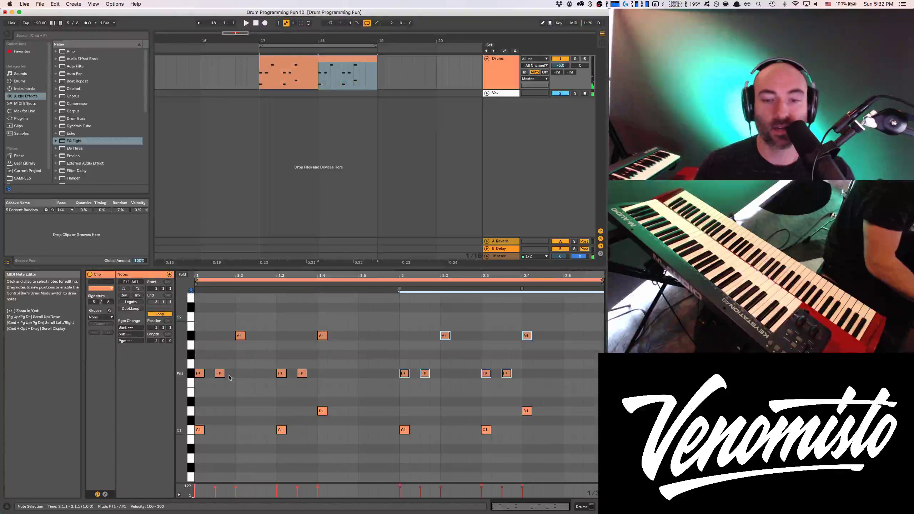
# Step: Fill beat 5 of both bars with an F#1 hi-hat hit followed by an A#1 hit a sixteenth after it
pyautogui.doubleClick(343, 374)
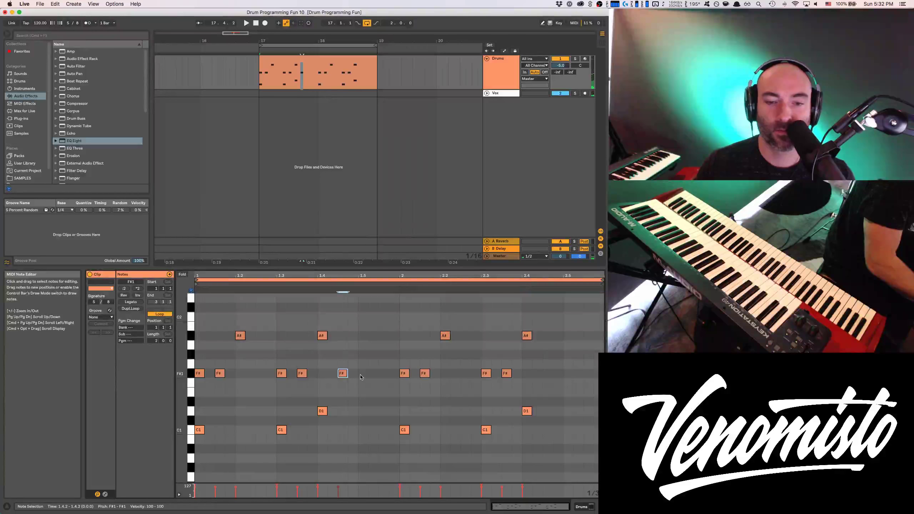
pyautogui.press('space')
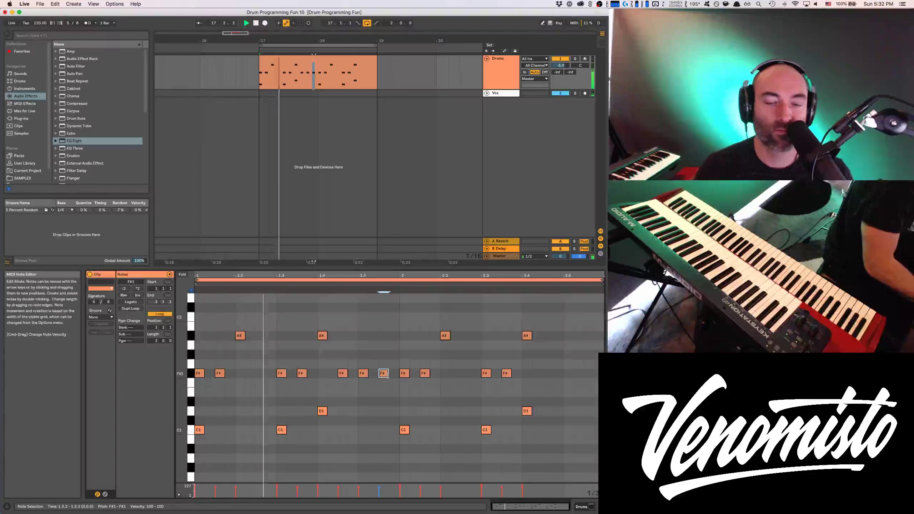
pyautogui.doubleClick(339, 373)
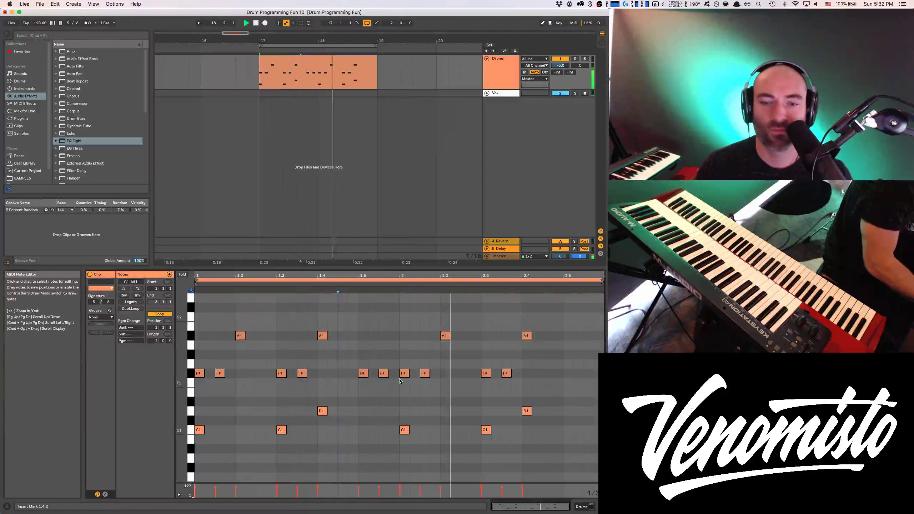
pyautogui.moveTo(383, 373); pyautogui.dragTo(383, 353)
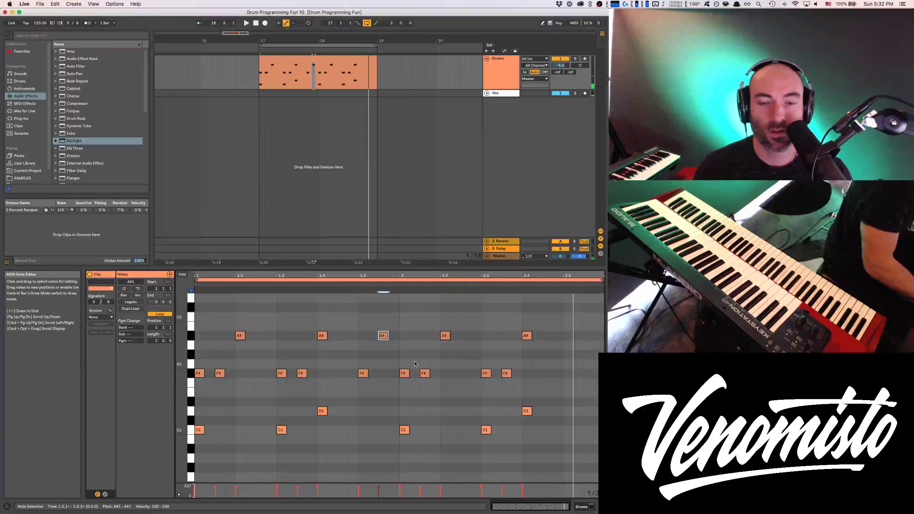
pyautogui.doubleClick(567, 374)
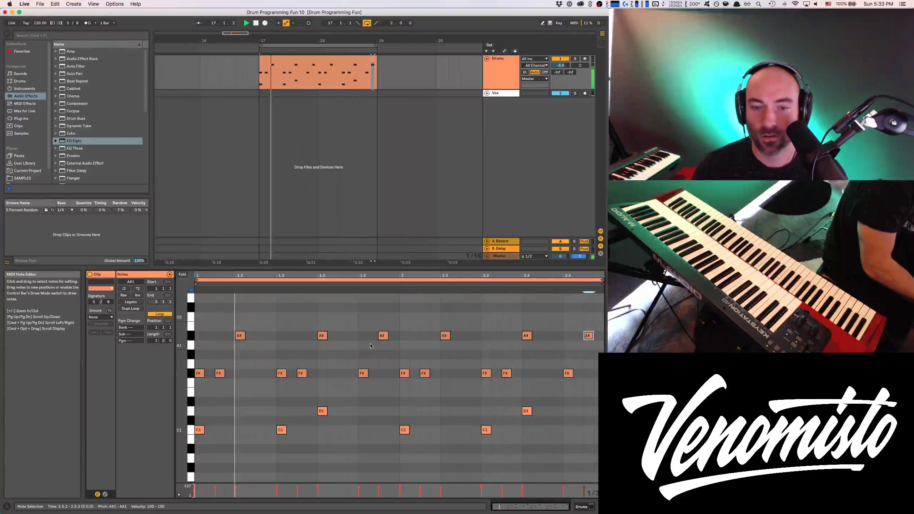
# Step: Swap the beat-5 hi-hats in both bars, placing A#1 on 1.5 and 2.5 and F#1 on 1.5.2 and 2.5.2
pyautogui.moveTo(384, 338); pyautogui.dragTo(359, 339)
pyautogui.moveTo(377, 373); pyautogui.dragTo(395, 373)
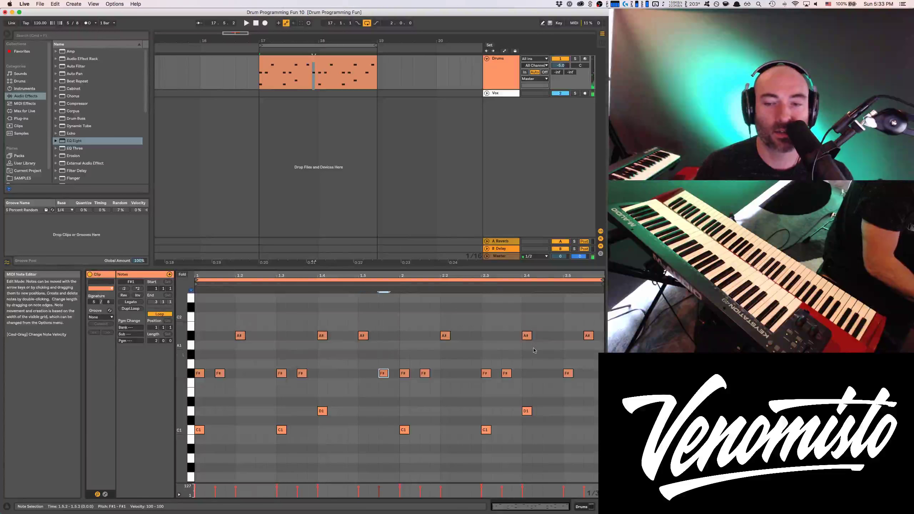
pyautogui.moveTo(590, 337); pyautogui.dragTo(575, 337)
pyautogui.moveTo(578, 375); pyautogui.dragTo(590, 375)
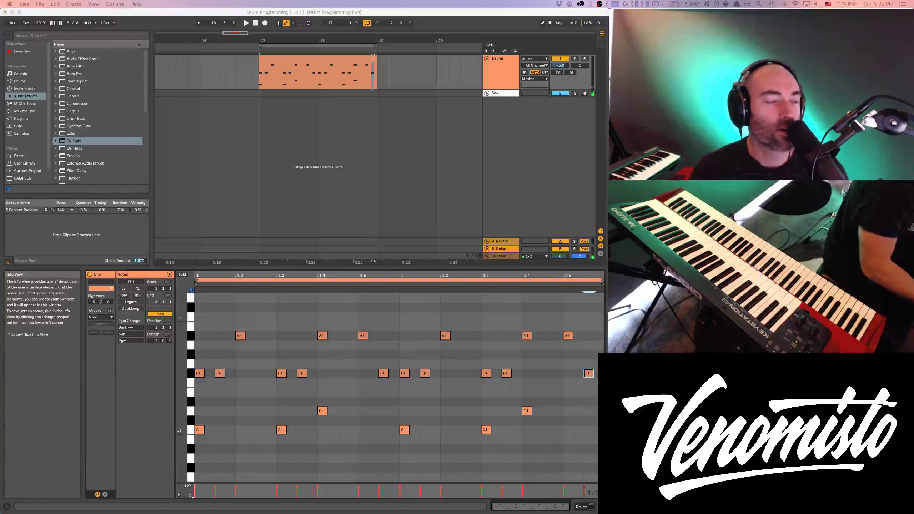
# Step: Play the looped clip to hear the rearranged hi-hat pattern
pyautogui.click(132, 389)
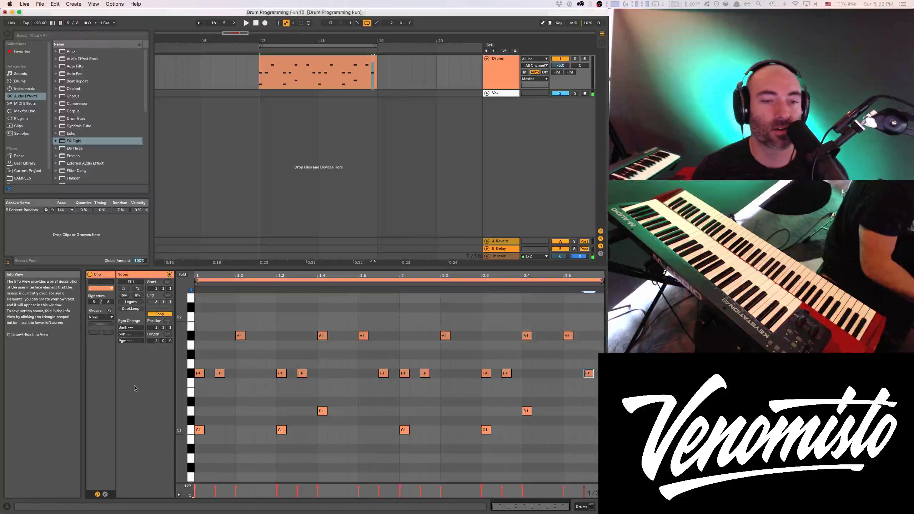
pyautogui.moveTo(117, 210); pyautogui.dragTo(118, 208)
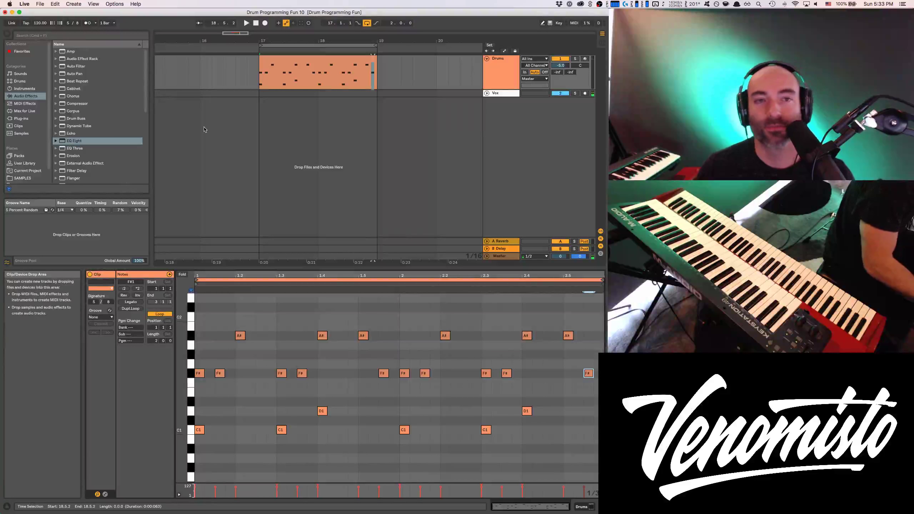
pyautogui.press('space')
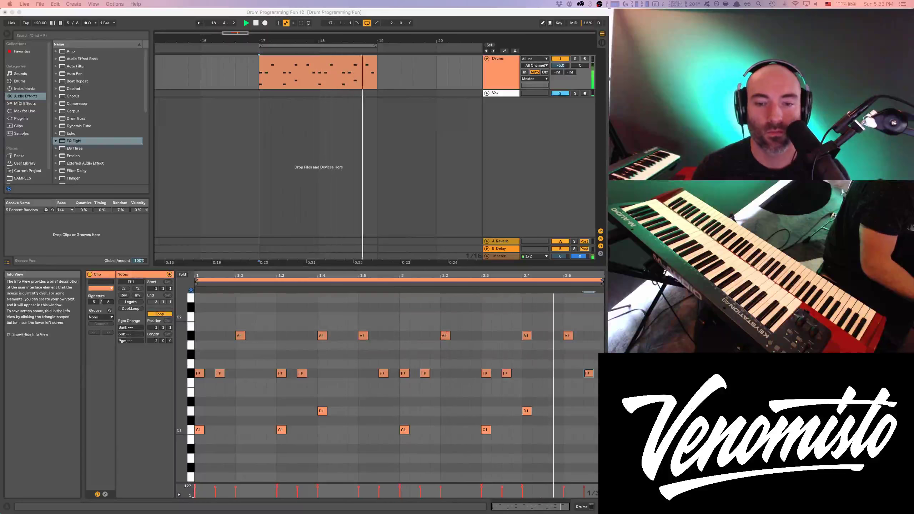
# Step: Add extra C1 kick notes at 1.5.2 and 2.5.2 while the loop plays
pyautogui.doubleClick(383, 429)
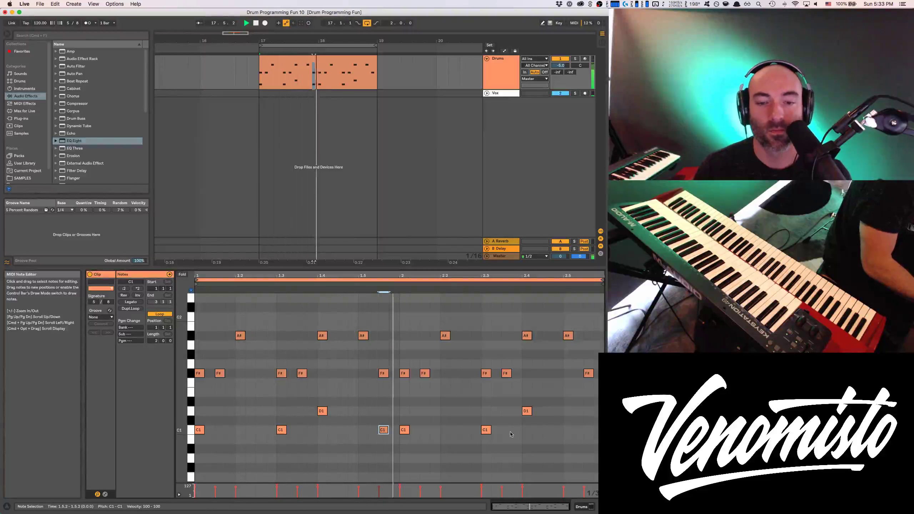
pyautogui.doubleClick(588, 429)
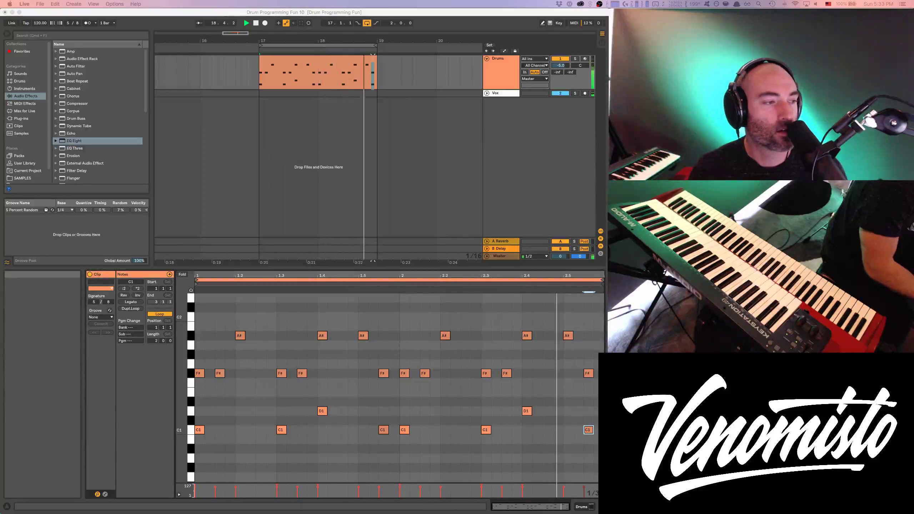
pyautogui.click(337, 376)
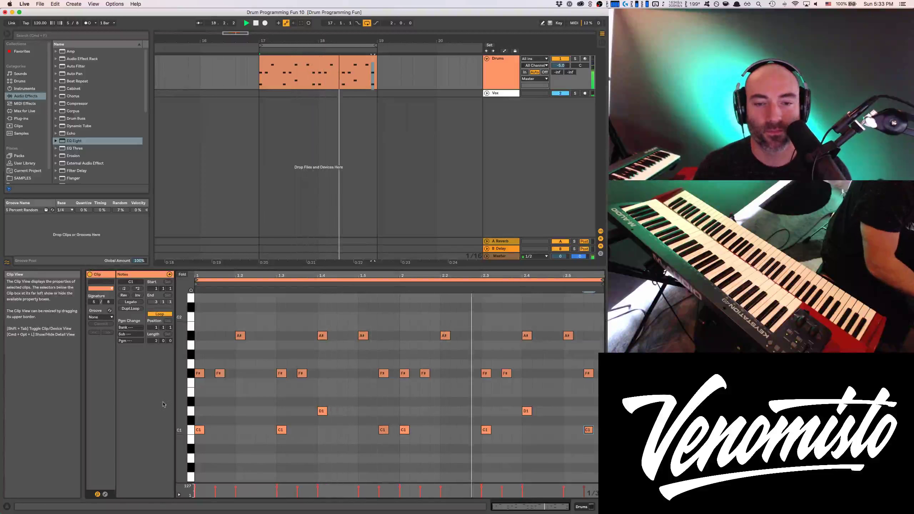
# Step: Add D1 snare ghost notes at 1.4.2 and 2.4.2, lower both to velocity 61 and play the loop
pyautogui.doubleClick(341, 412)
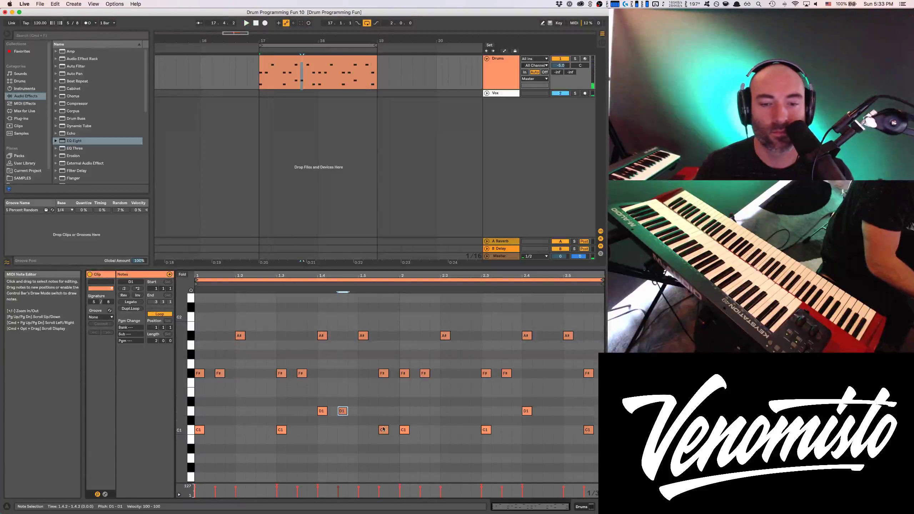
pyautogui.doubleClick(548, 411)
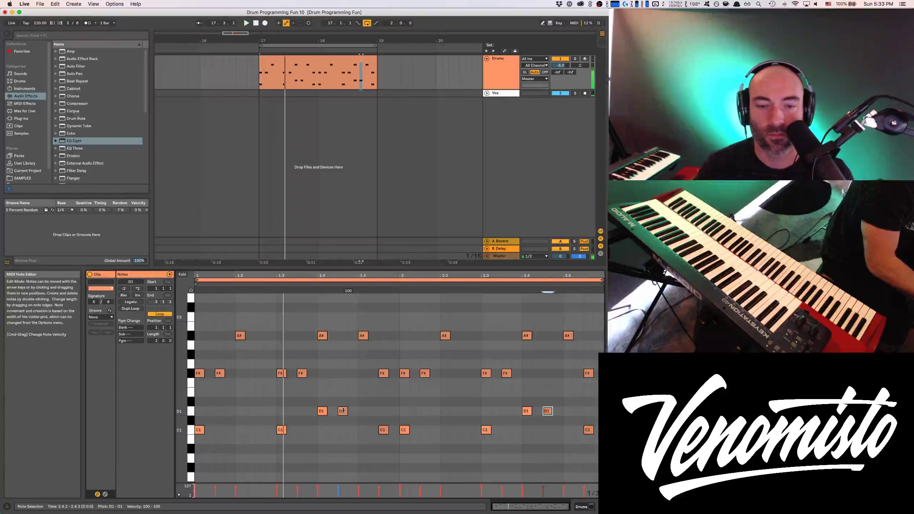
pyautogui.keyDown('shift'); pyautogui.click(547, 411); pyautogui.keyUp('shift')
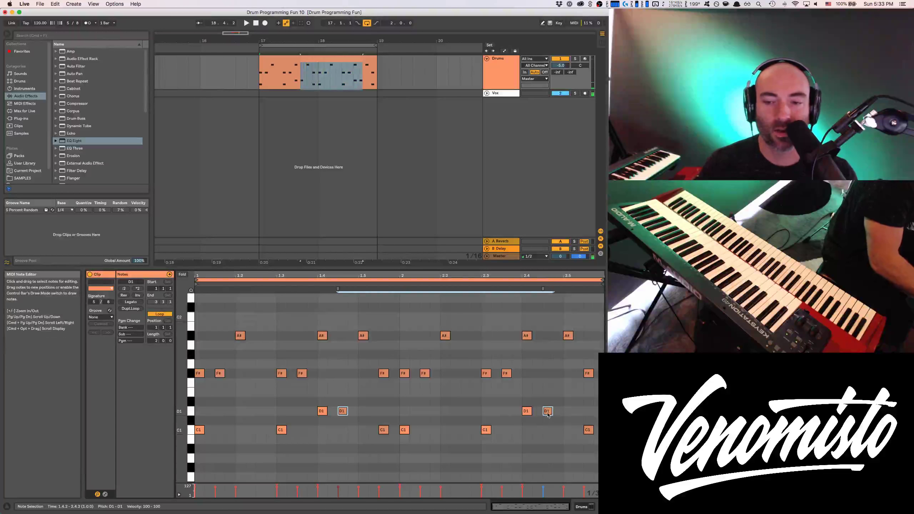
pyautogui.press('space')
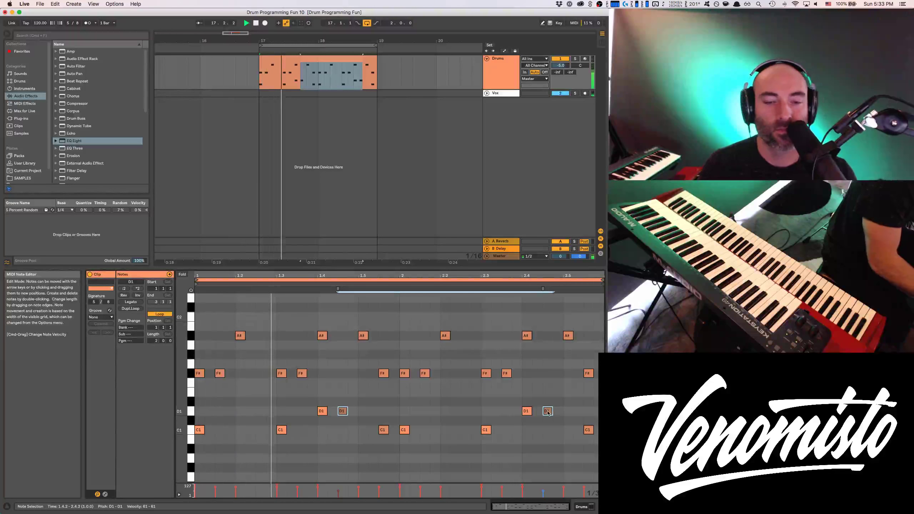
# Step: Lower the velocities of the C1 kicks at 1.5.2 and 2.5.2, the second to 75, and stop the loop
pyautogui.click(384, 430)
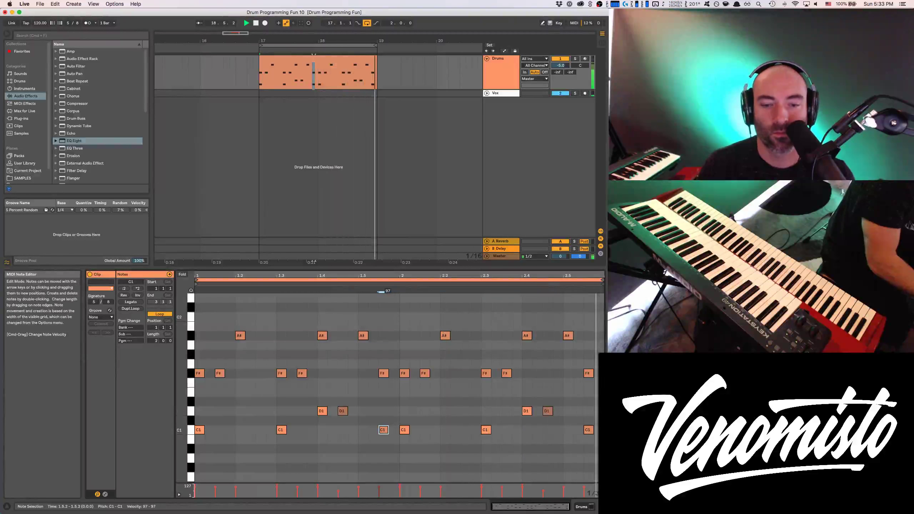
pyautogui.click(588, 430)
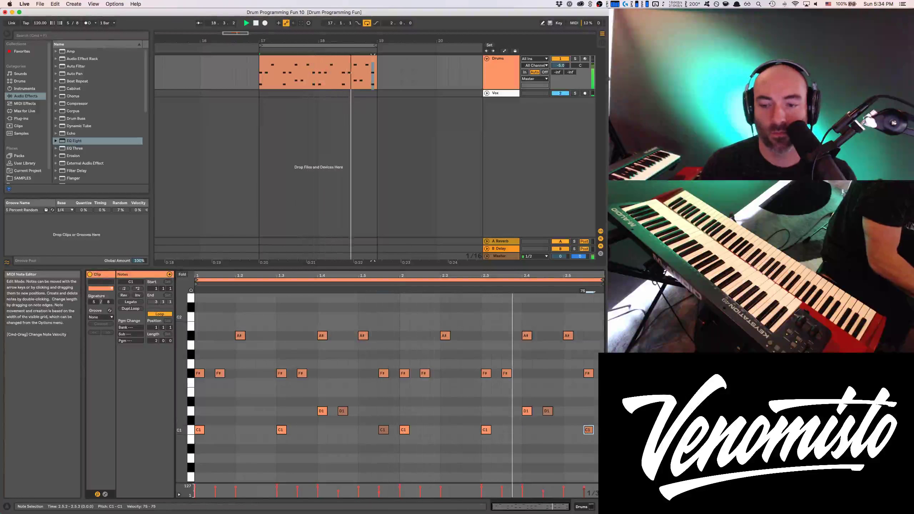
pyautogui.press('space')
pyautogui.press('super+a')
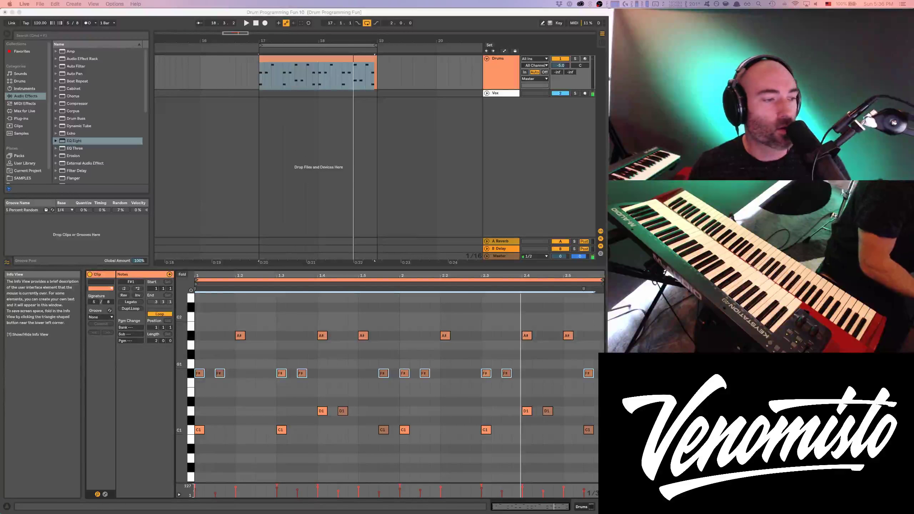
pyautogui.click(246, 309)
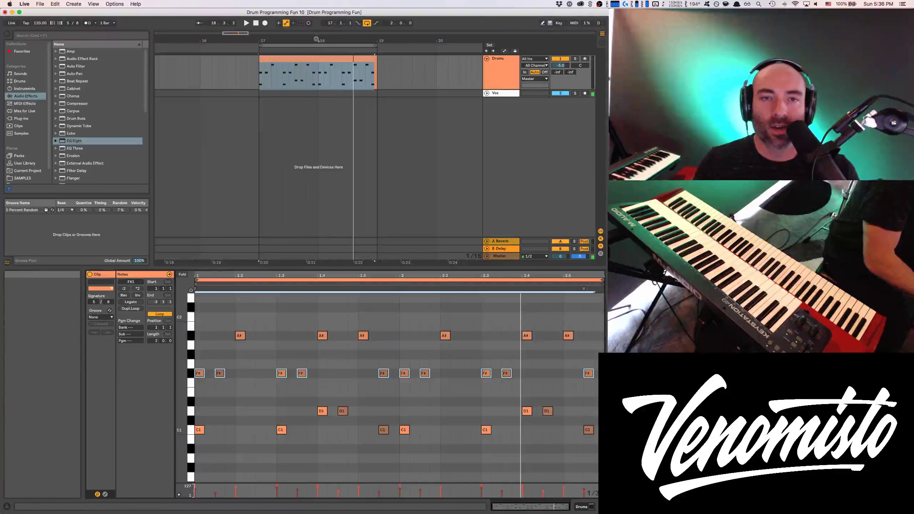
# Step: Create an empty two-bar MIDI clip on the Drums track starting at bar 21
pyautogui.moveTo(316, 39); pyautogui.dragTo(316, 32)
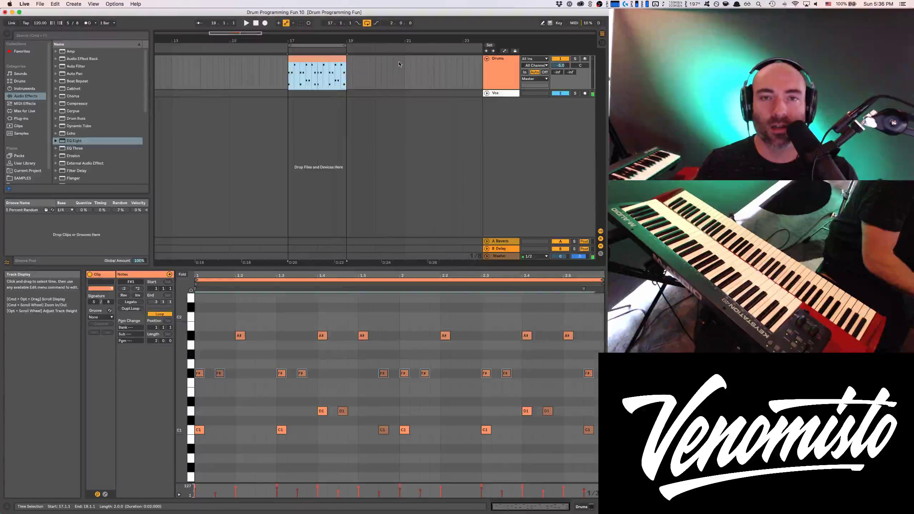
pyautogui.hscroll(3, 396, 65)
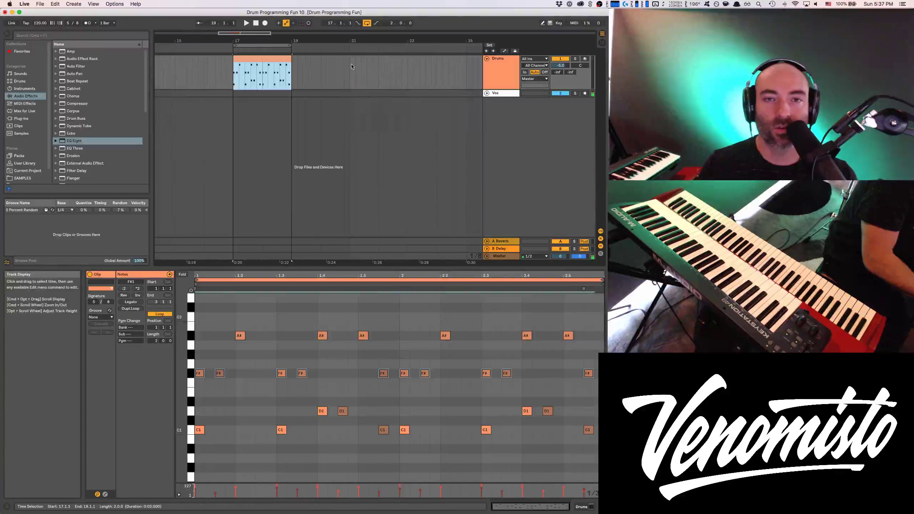
pyautogui.moveTo(352, 67); pyautogui.dragTo(382, 62)
pyautogui.press('super+shift+m')
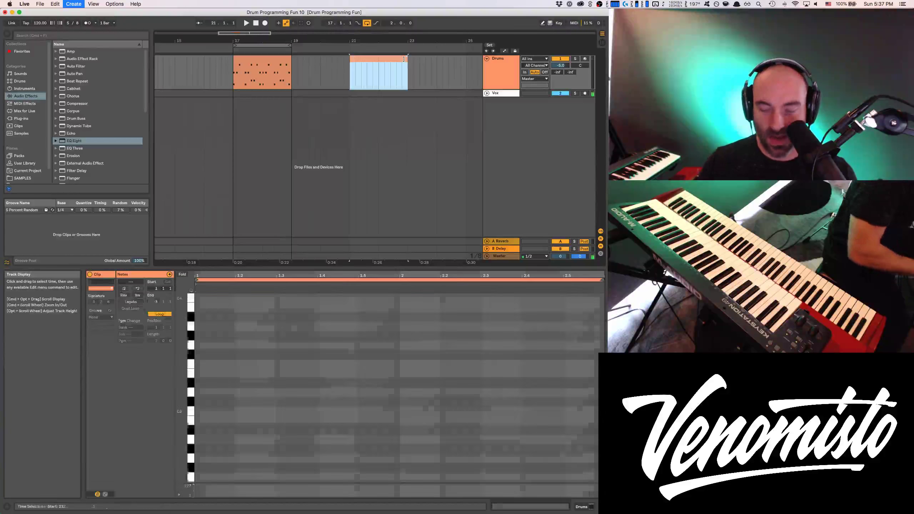
pyautogui.click(287, 394)
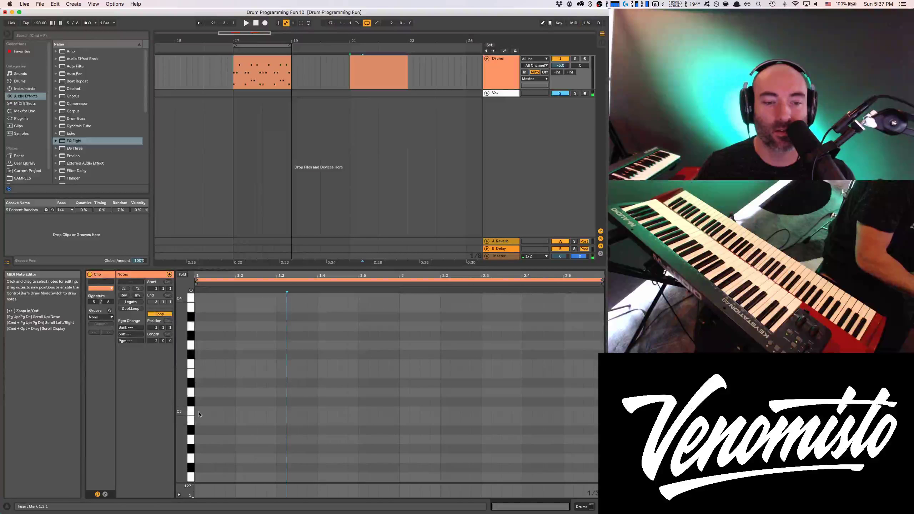
# Step: Enter C3 notes on 1.1, 1.3, 1.5, just before 2.1 and on 2.1, plus D3 on 1.2 and 1.4, and transpose all down two octaves
pyautogui.moveTo(199, 411); pyautogui.dragTo(223, 414)
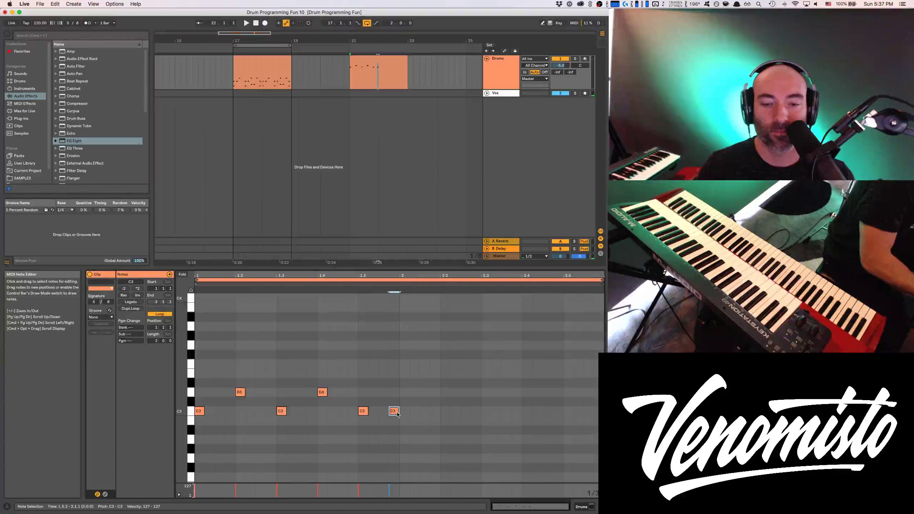
pyautogui.doubleClick(402, 413)
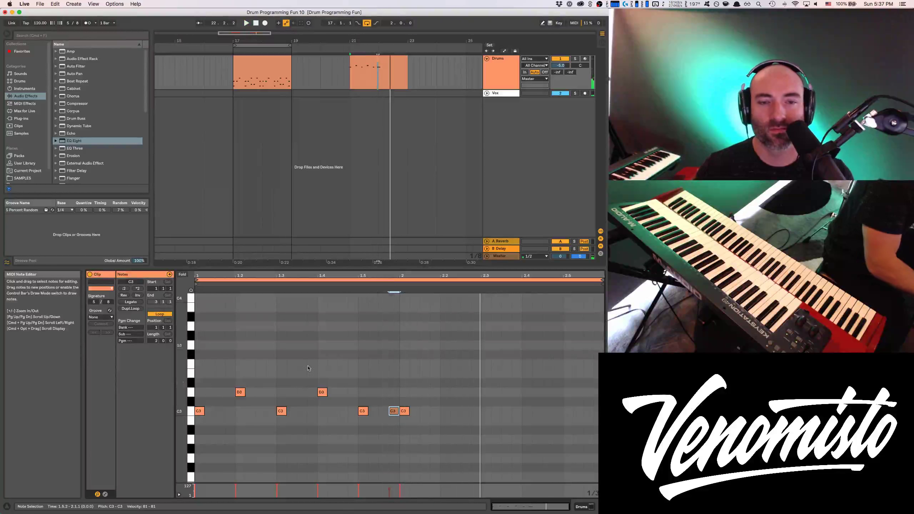
pyautogui.press('super+a')
pyautogui.hotkey('shift', 'Down')
pyautogui.hotkey('shift', 'Down')
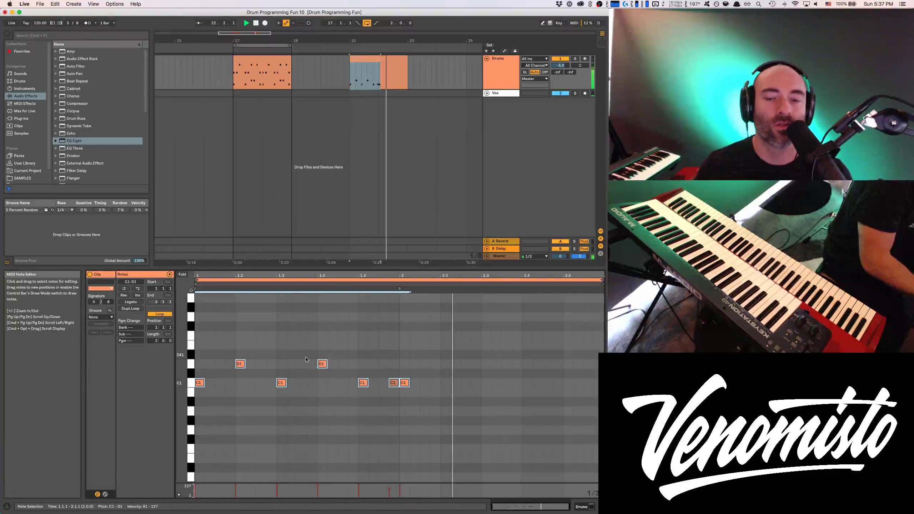
# Step: Stop playback, delete the C1 note on 2.1 and duplicate the first bar's notes into bar two
pyautogui.click(385, 195)
pyautogui.click(404, 383)
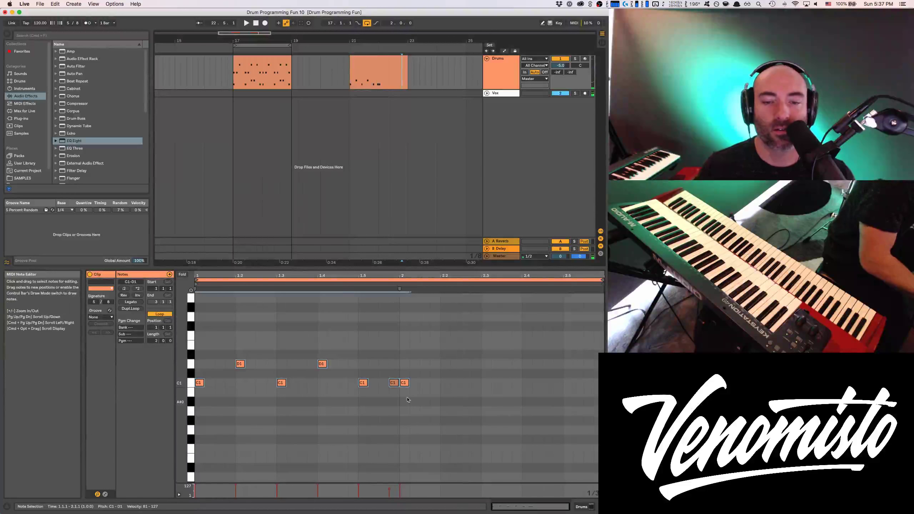
pyautogui.press('space')
pyautogui.doubleClick(405, 382)
pyautogui.moveTo(399, 394); pyautogui.dragTo(196, 361)
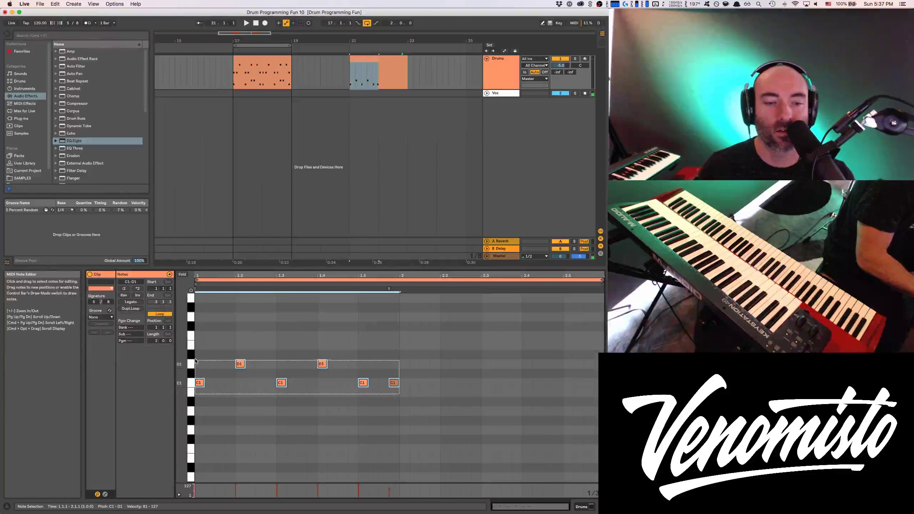
pyautogui.press('super+d')
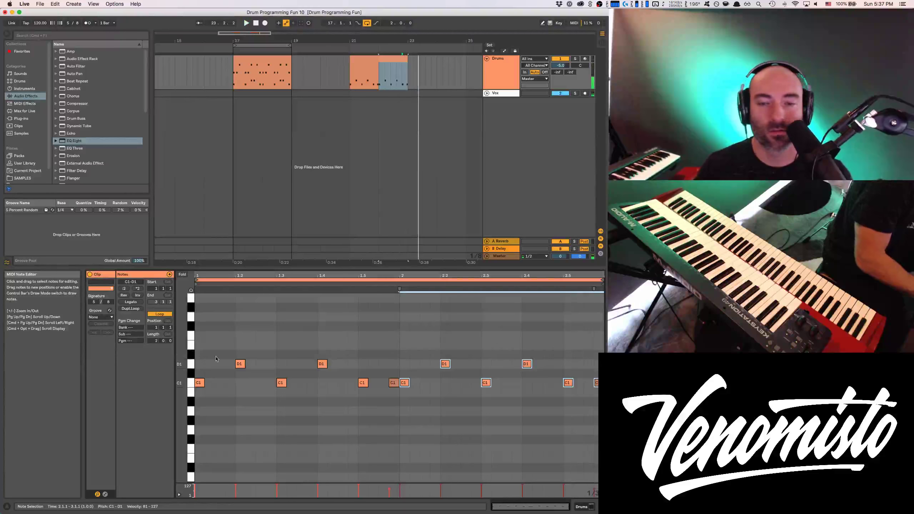
# Step: Loop the new two-bar clip at bar 21 and play it to hear the kick and snare pattern
pyautogui.click(378, 58)
pyautogui.press('super+l')
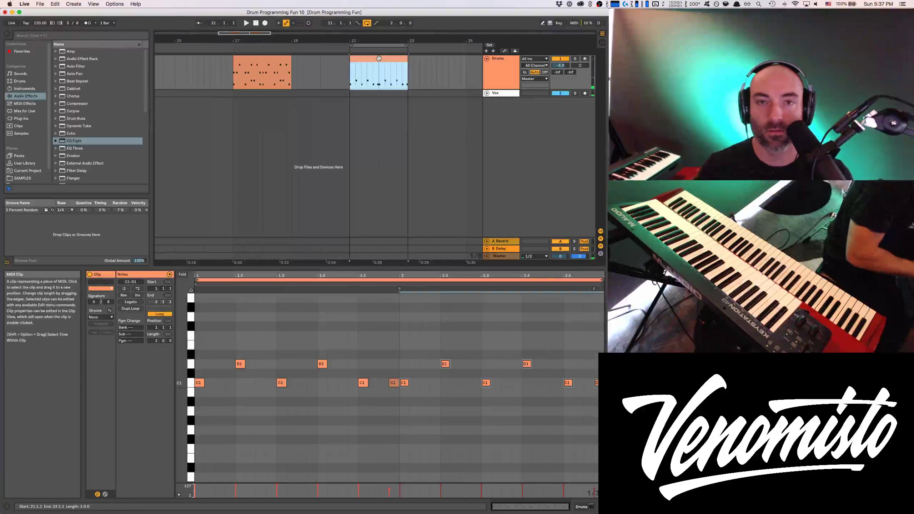
pyautogui.press('space')
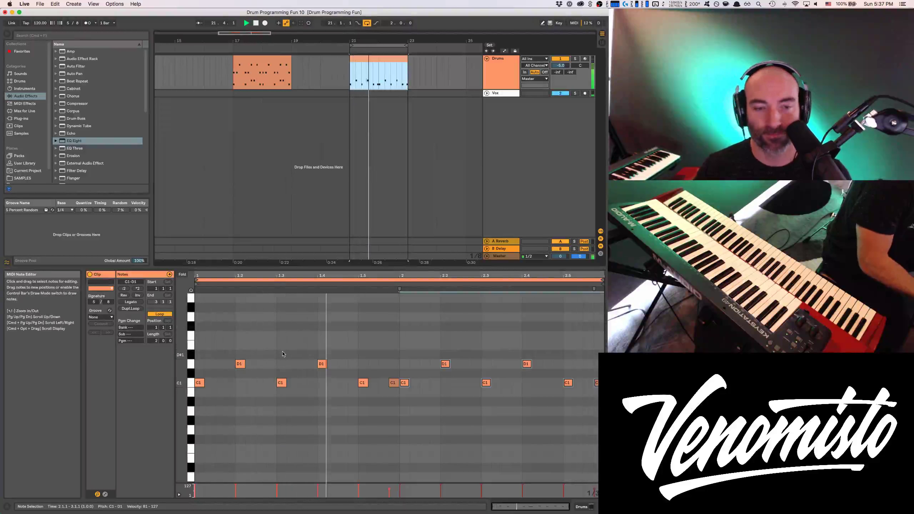
pyautogui.scroll(4, 231, 364)
pyautogui.press('space')
# Step: Add D#2 notes on 1.1 and the last 32nd before 1.2, and repeat the pair on every beat of both bars
pyautogui.click(191, 295)
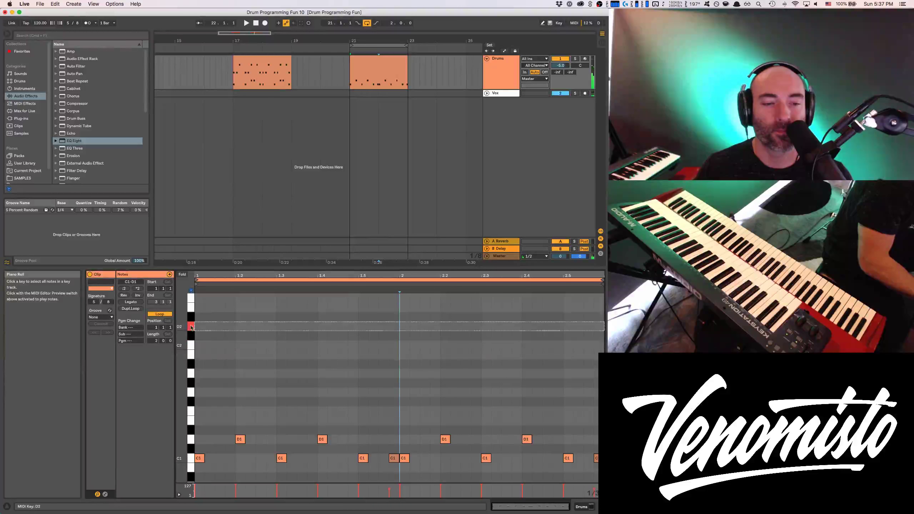
pyautogui.click(200, 318)
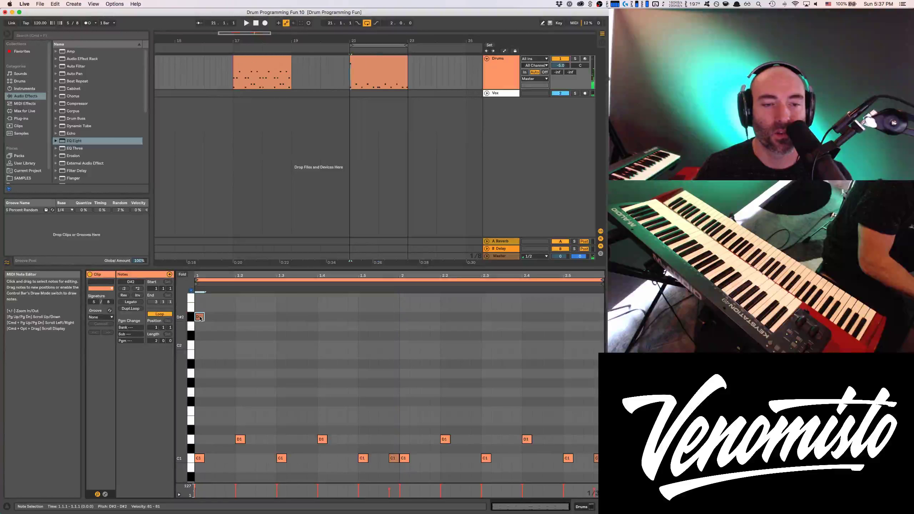
pyautogui.doubleClick(240, 317)
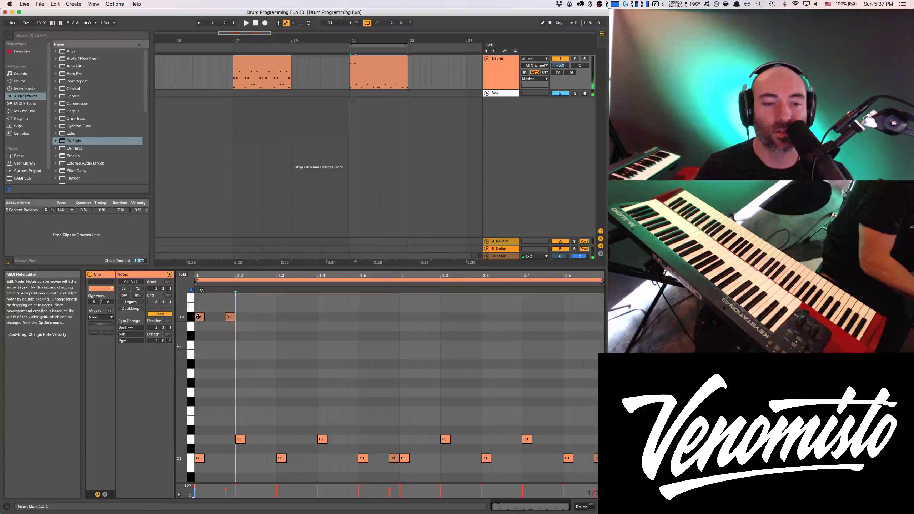
pyautogui.click(232, 317)
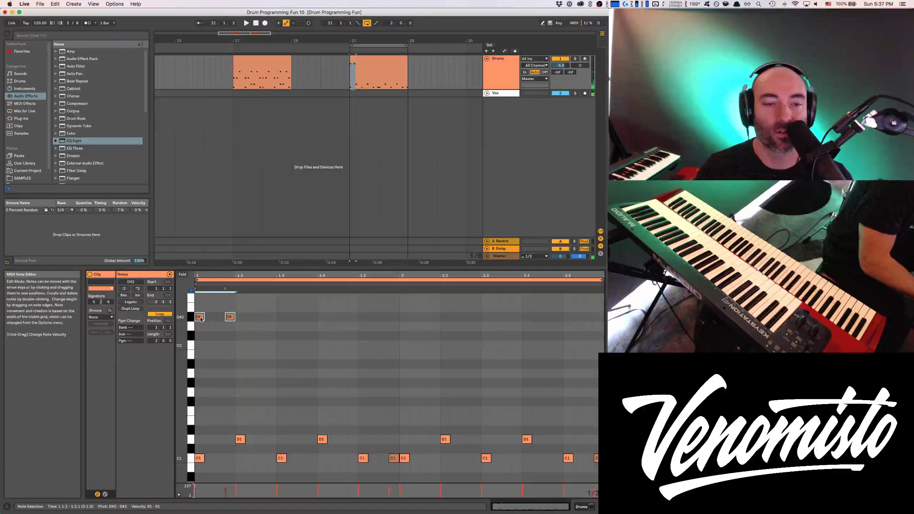
pyautogui.press('super+d')
pyautogui.press('super+d')
pyautogui.press('super+d')
pyautogui.press('super+d')
pyautogui.press('super+d')
pyautogui.press('super+d')
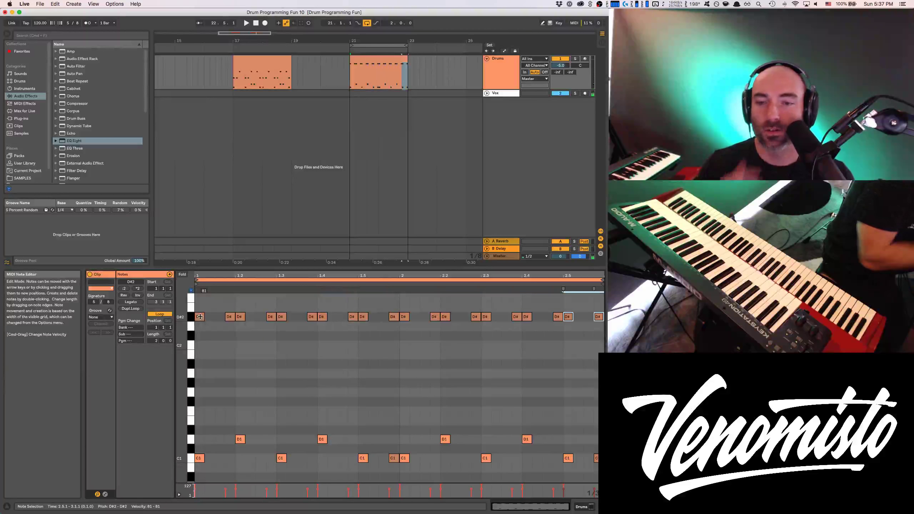
# Step: Vary the velocities of all D#2 notes between 53 and 91 and play the loop
pyautogui.keyDown('shift'); pyautogui.click(200, 317); pyautogui.keyUp('shift')
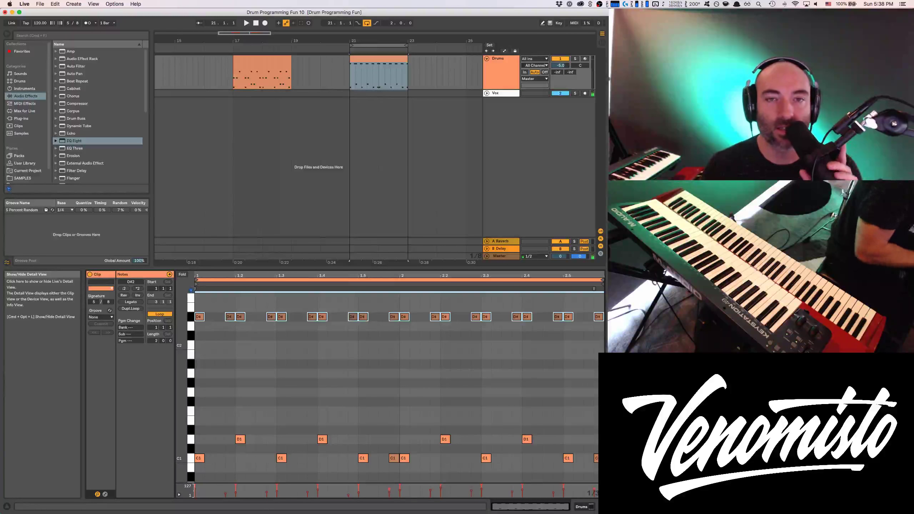
pyautogui.press('space')
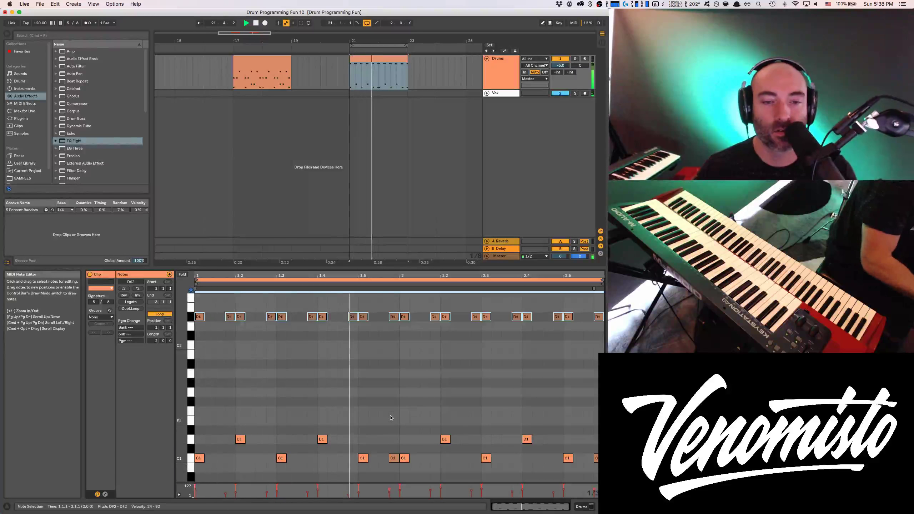
pyautogui.click(267, 493)
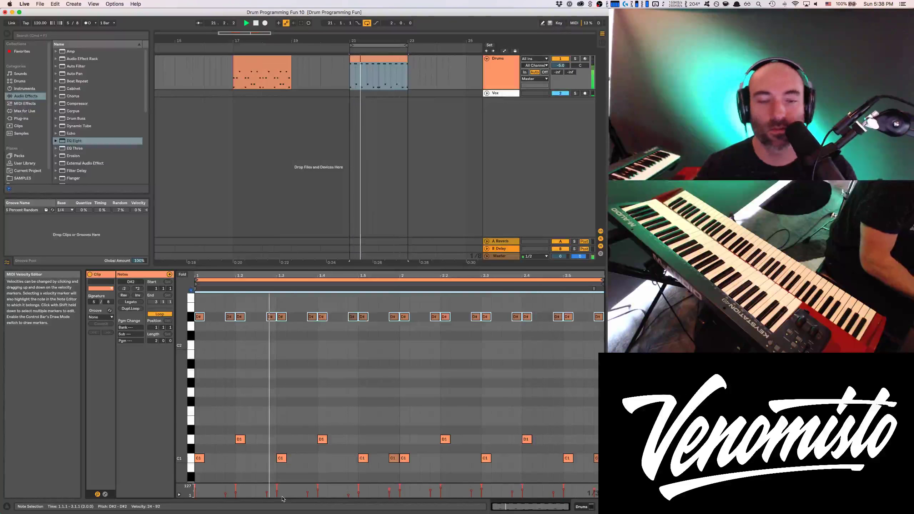
pyautogui.moveTo(267, 494); pyautogui.dragTo(266, 482)
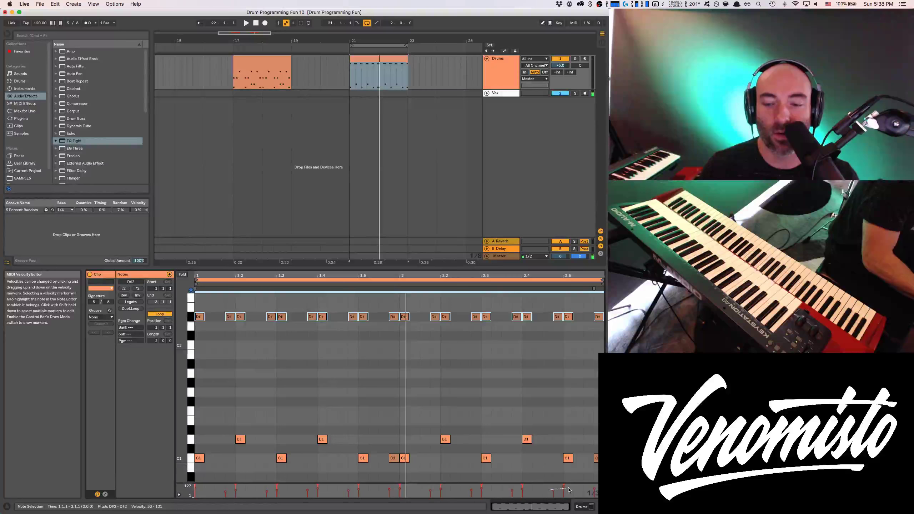
pyautogui.press('space')
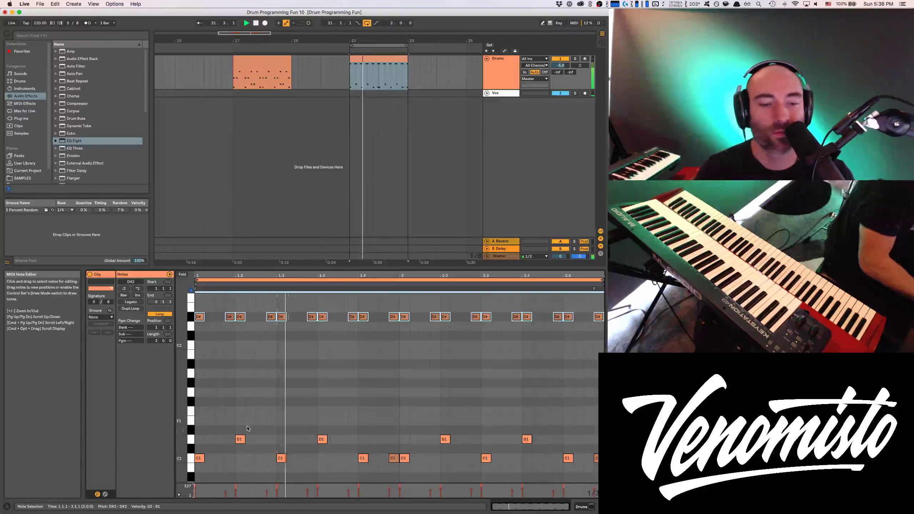
# Step: Move the D1 snare from 1.2 to 1.1.2 at velocity 75 and add a C1 kick at velocity 75 just before 1.3
pyautogui.click(190, 423)
pyautogui.press('space')
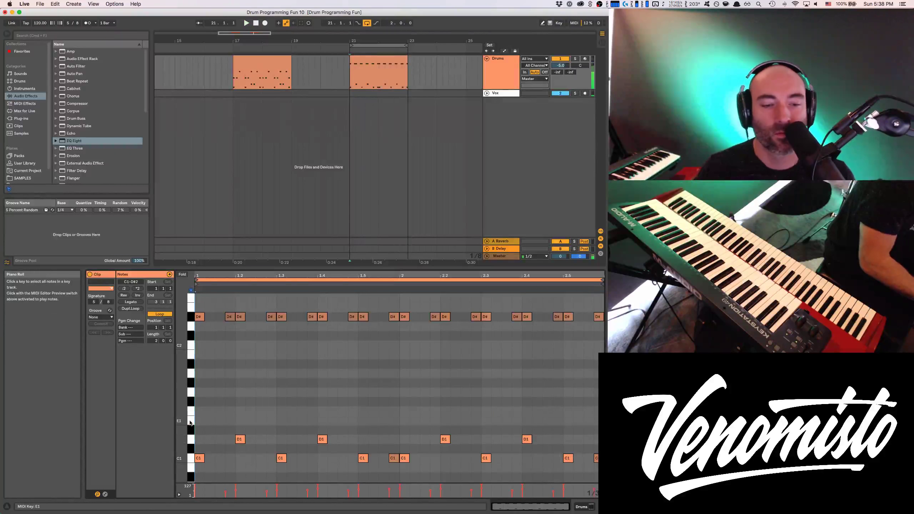
pyautogui.click(191, 449)
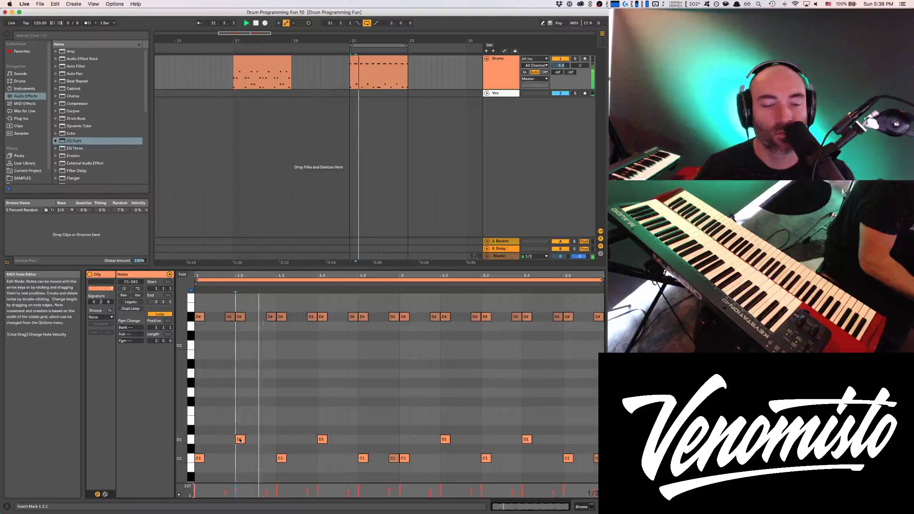
pyautogui.moveTo(246, 442); pyautogui.dragTo(223, 443)
pyautogui.press('space')
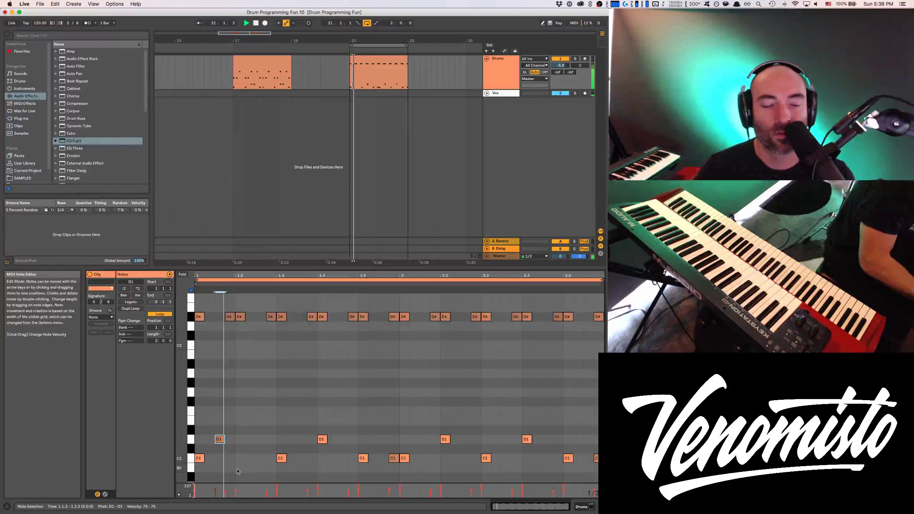
pyautogui.doubleClick(271, 458)
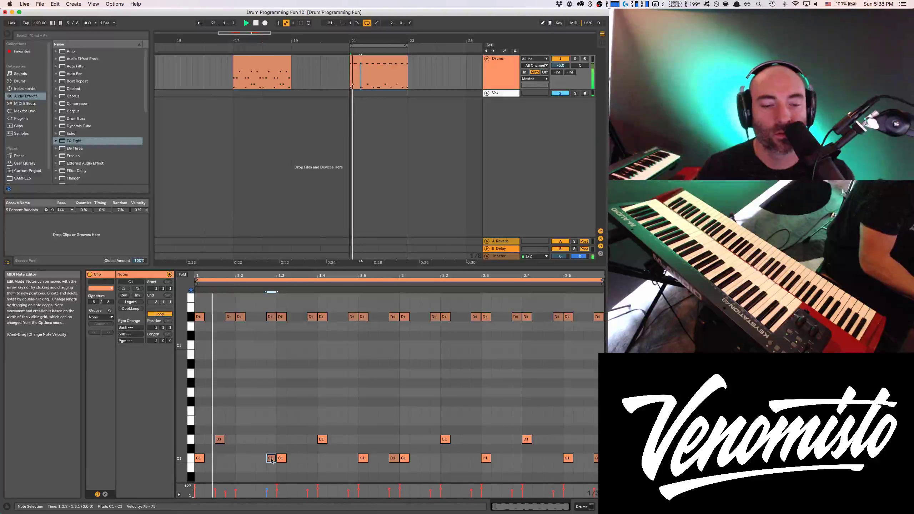
# Step: Test the 1.4 D1 snare on 1.3.2, return it to 1.4 and set its velocity to 78
pyautogui.click(321, 439)
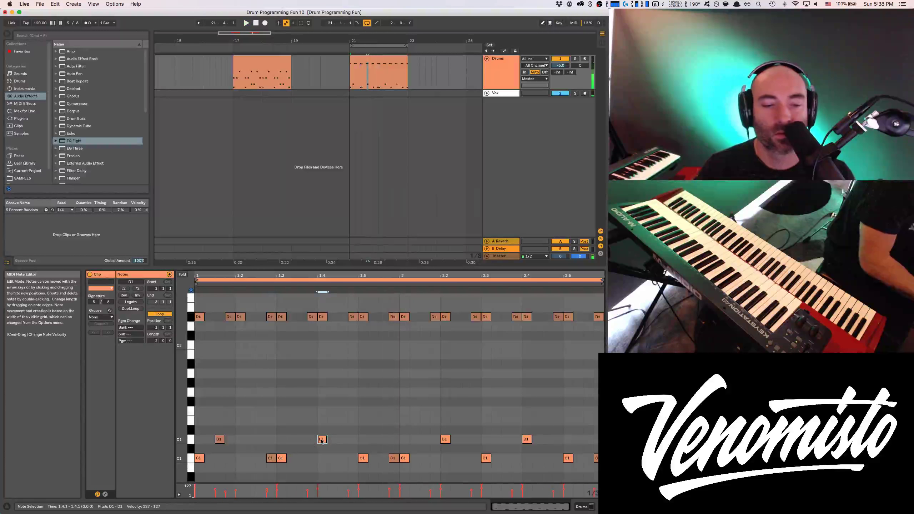
pyautogui.moveTo(322, 440); pyautogui.dragTo(303, 442)
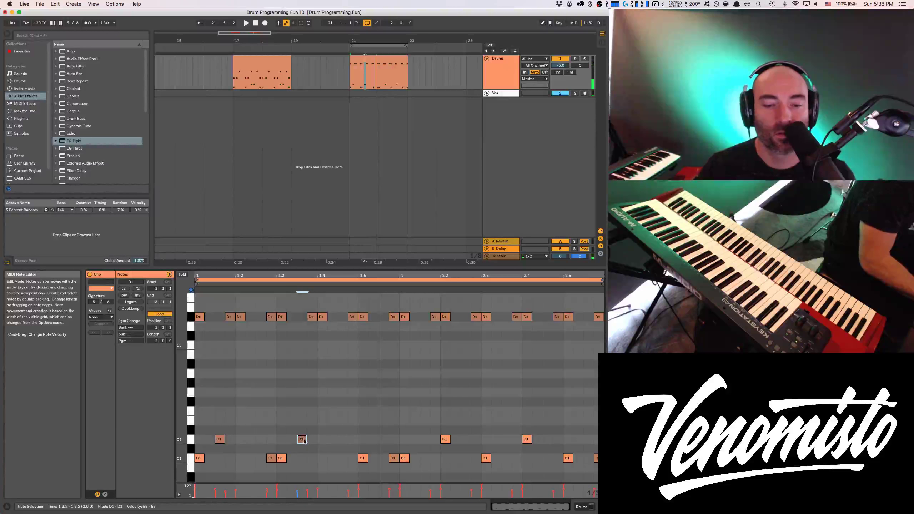
pyautogui.moveTo(304, 441); pyautogui.dragTo(323, 442)
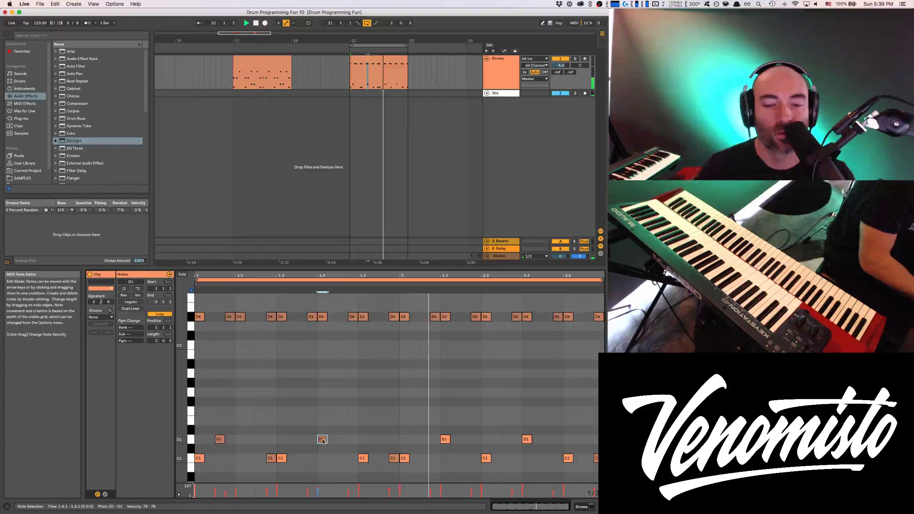
# Step: Add two D1 ghost notes on the second and third 32nds of beat 1.5 and lower their velocities
pyautogui.moveTo(322, 441); pyautogui.dragTo(374, 442)
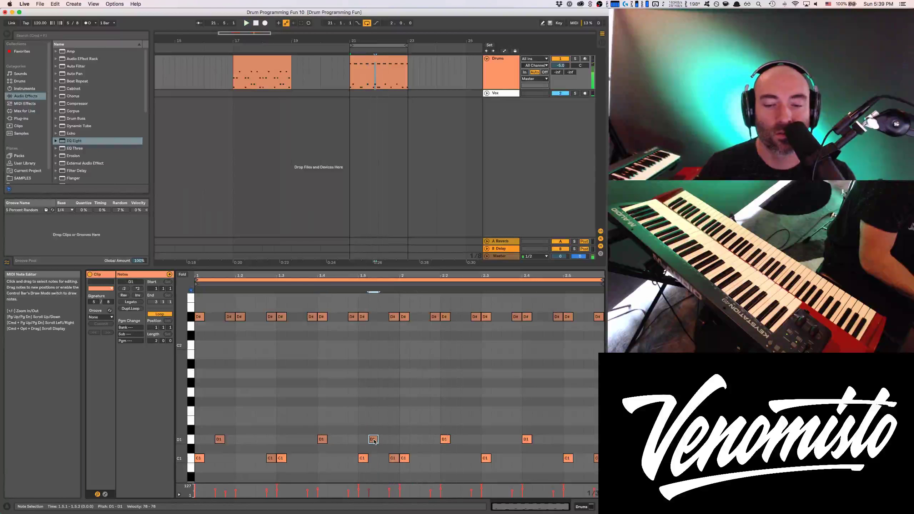
pyautogui.moveTo(365, 495); pyautogui.dragTo(383, 491)
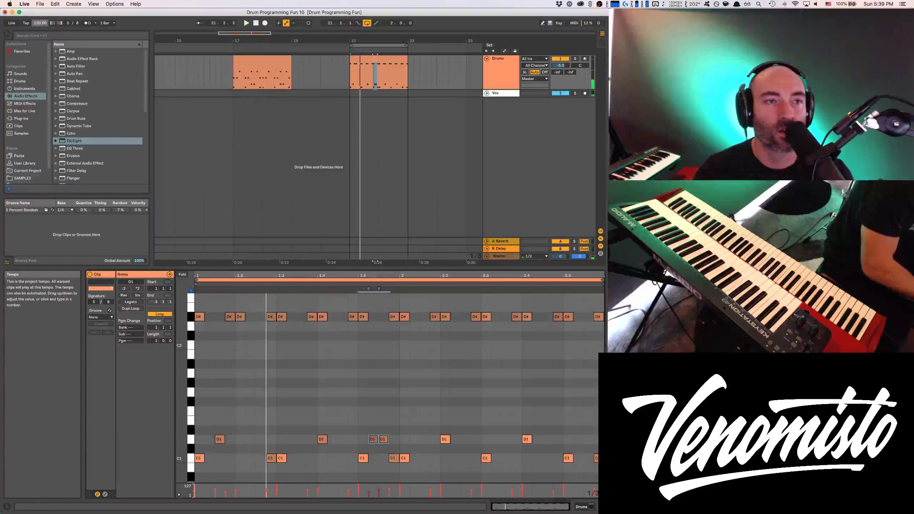
# Step: Set the project tempo to 100 and delete the two D1 ghost notes in beat 1.5
pyautogui.press('Return')
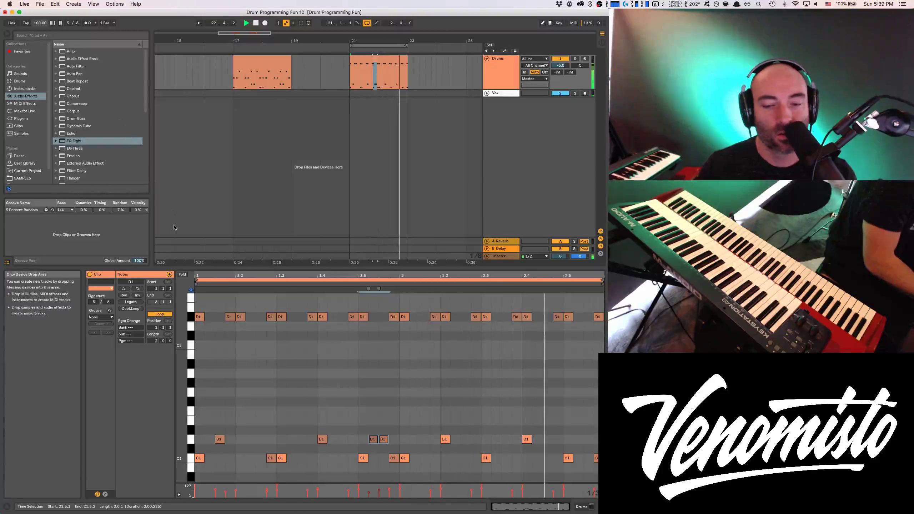
pyautogui.moveTo(373, 439); pyautogui.dragTo(383, 440)
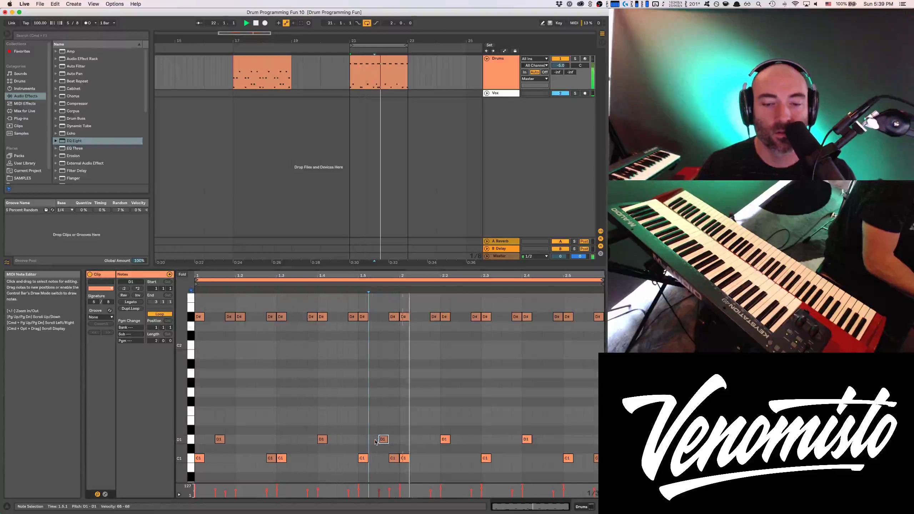
pyautogui.doubleClick(383, 439)
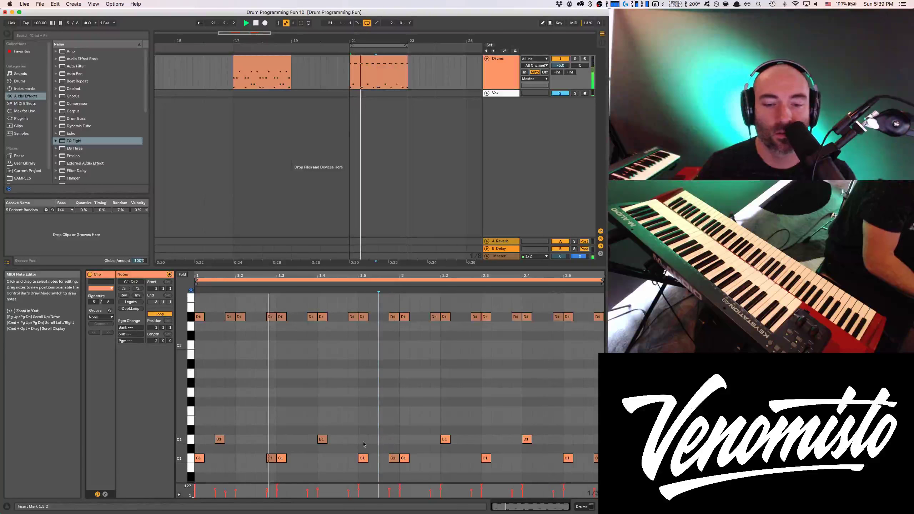
# Step: Try a quiet D1 ghost note at 1.4.2 and on the 32nd directly after the 1.4 snare, and remove it
pyautogui.doubleClick(338, 440)
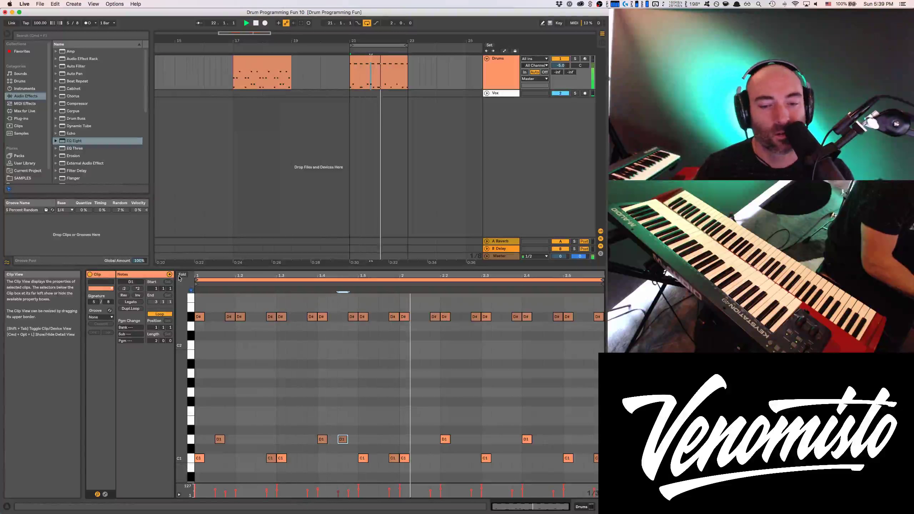
pyautogui.moveTo(342, 439); pyautogui.dragTo(333, 440)
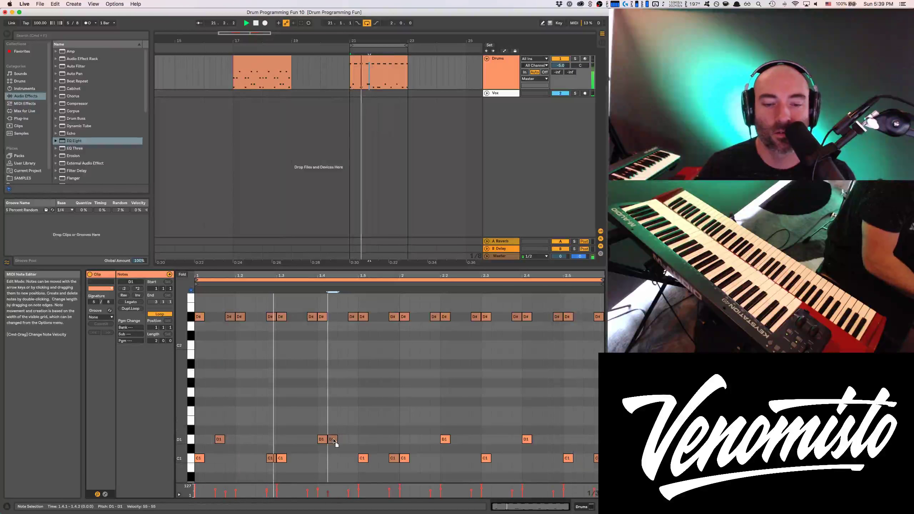
pyautogui.doubleClick(333, 439)
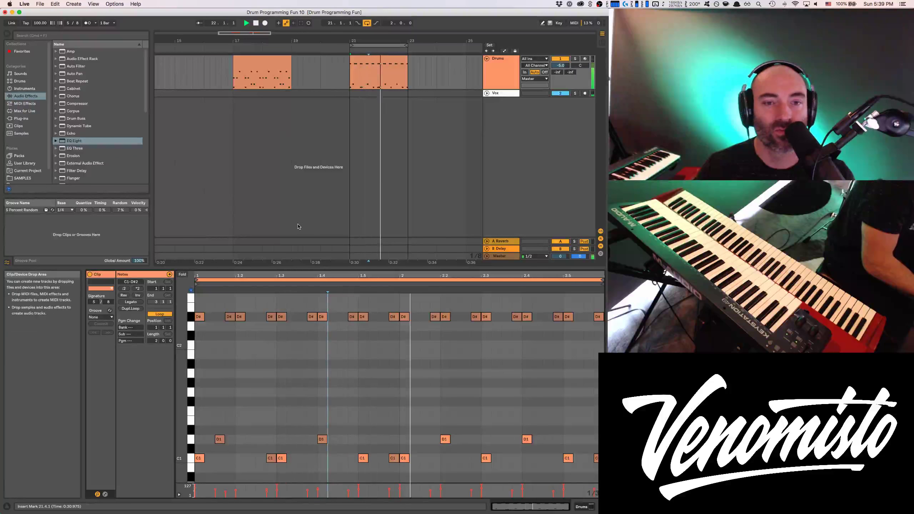
# Step: Loop only bar 21 of the second clip and play it, using the metronome briefly before switching it off
pyautogui.click(88, 23)
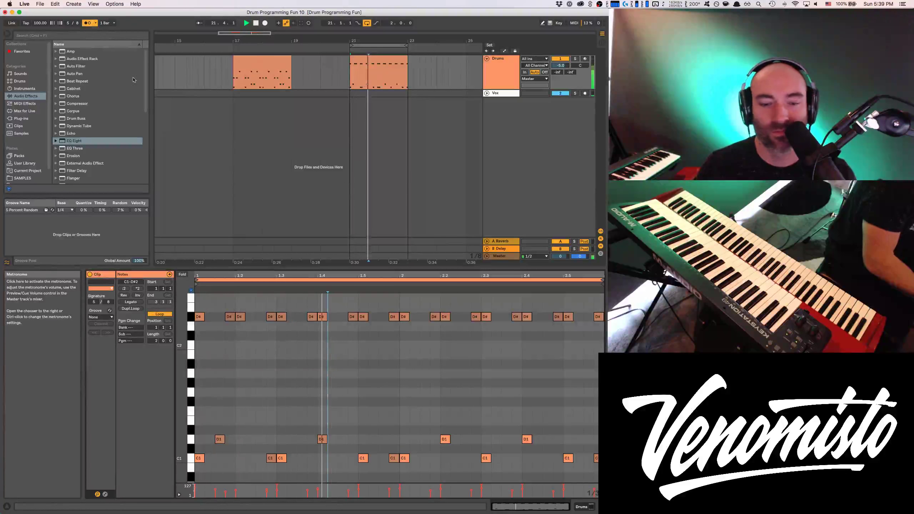
pyautogui.click(366, 85)
pyautogui.moveTo(366, 84); pyautogui.dragTo(380, 69)
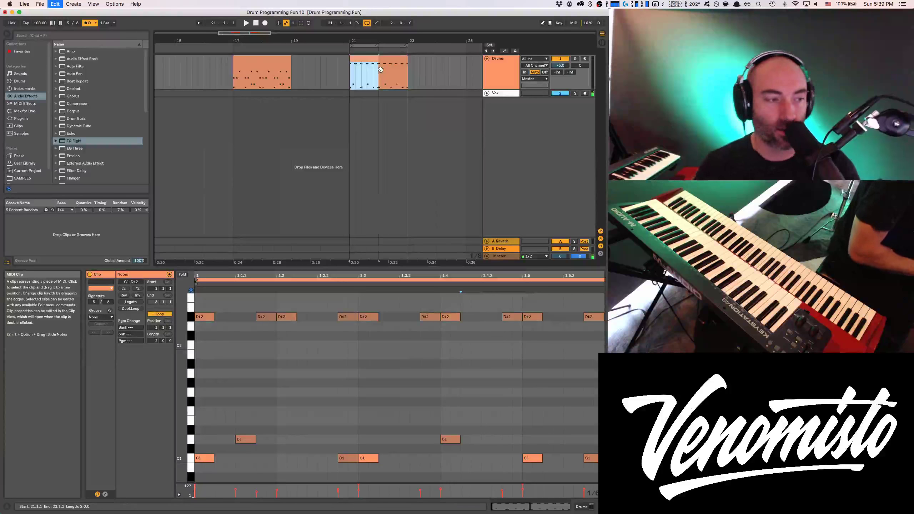
pyautogui.press('super+l')
pyautogui.press('space')
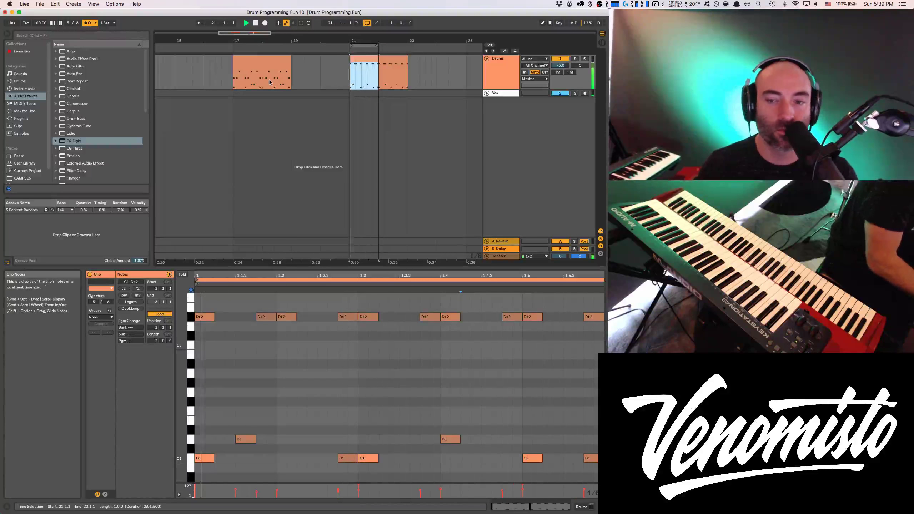
pyautogui.click(88, 23)
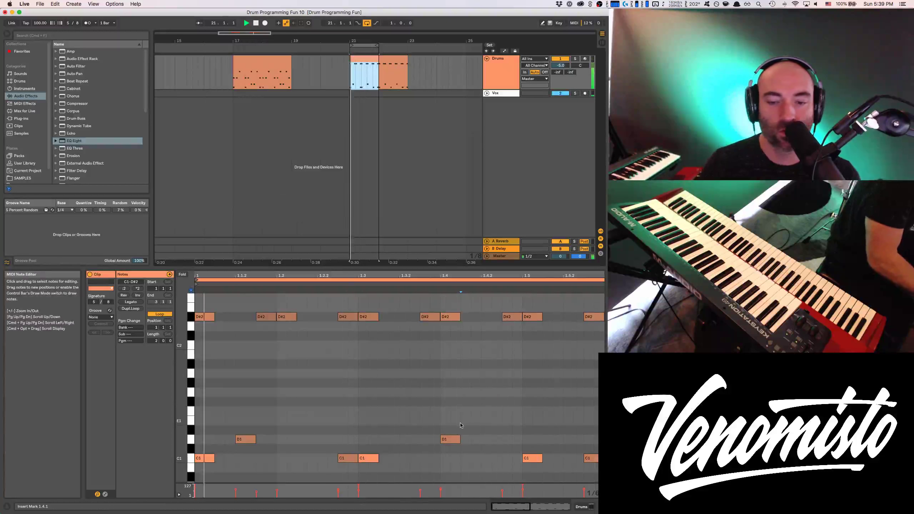
# Step: Move the D1 snare from 1.4 to 1.4.2 and add a C1 kick on 1.4 in its place
pyautogui.moveTo(457, 439)
pyautogui.mouseDown()
pyautogui.moveTo(488, 440)
pyautogui.moveTo(457, 458)
pyautogui.mouseUp()
pyautogui.doubleClick(445, 457)
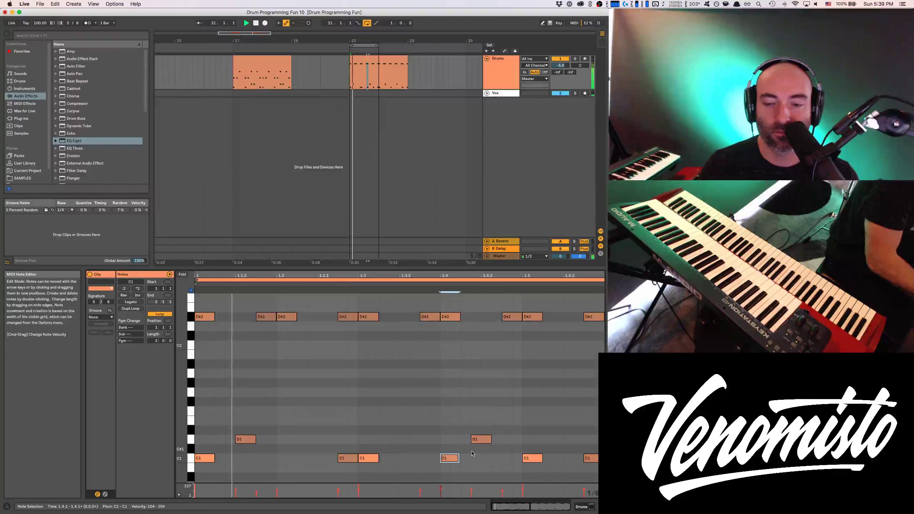
pyautogui.moveTo(489, 440); pyautogui.dragTo(492, 440)
pyautogui.press('space')
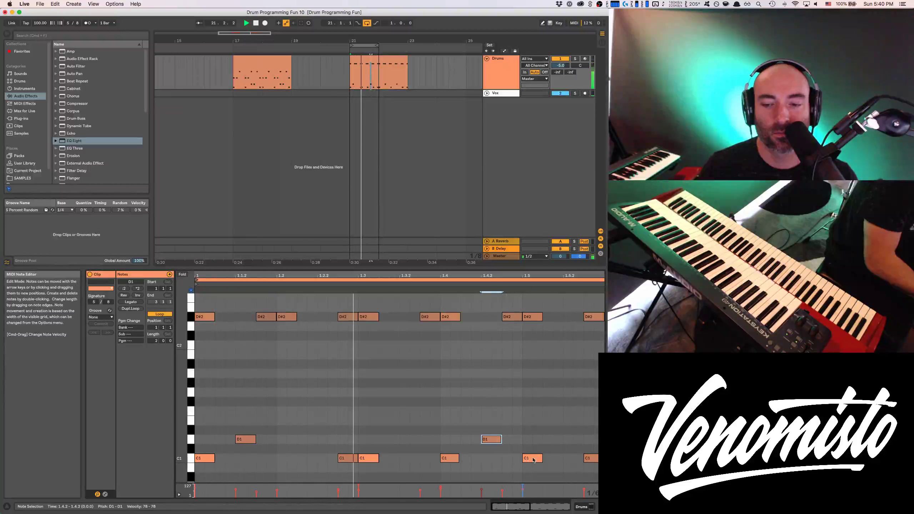
# Step: Delete the last C1 kick of the clip's first bar and move the D1 snare from 1.4.2 to 1.5
pyautogui.doubleClick(583, 460)
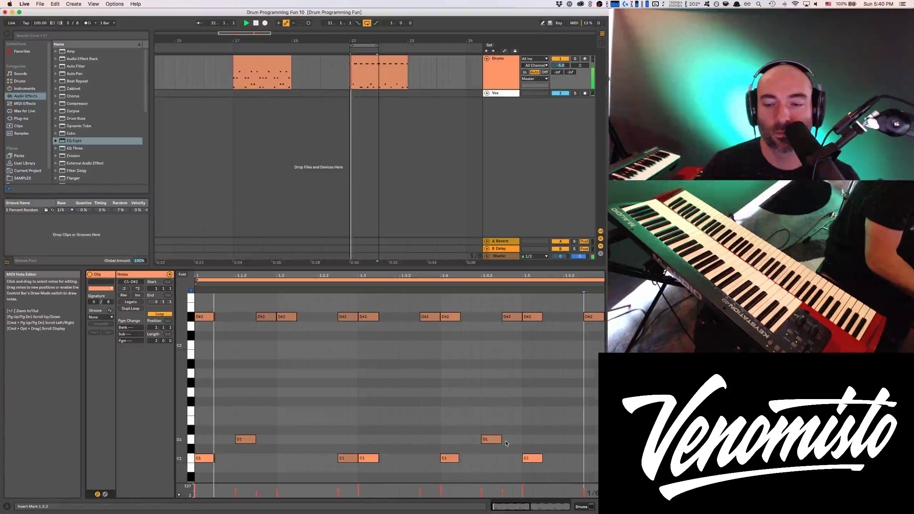
pyautogui.moveTo(490, 439); pyautogui.dragTo(531, 442)
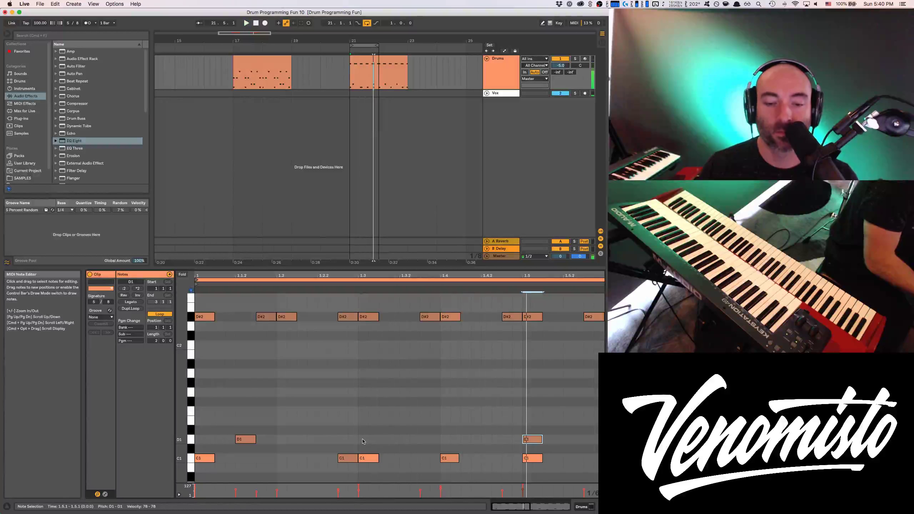
# Step: Add a short E1 note on 1.3 and play the one-bar loop
pyautogui.doubleClick(363, 421)
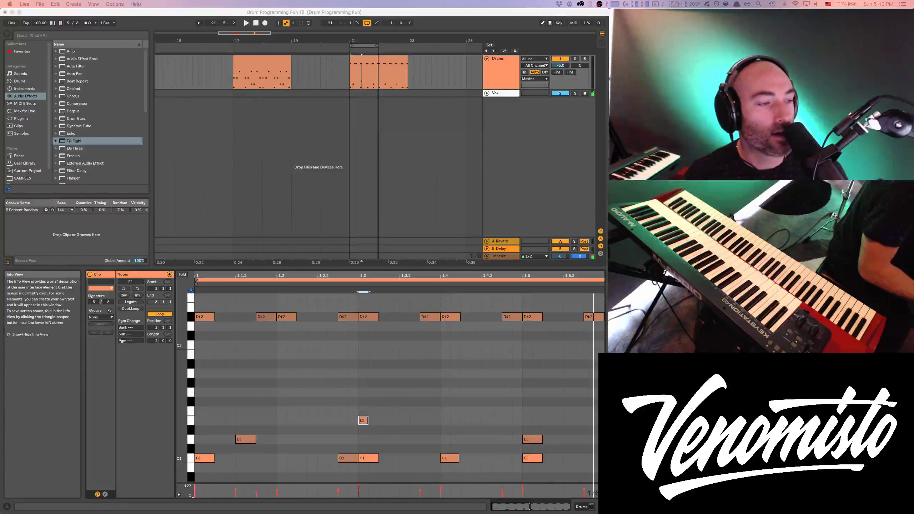
pyautogui.press('super+Tab')
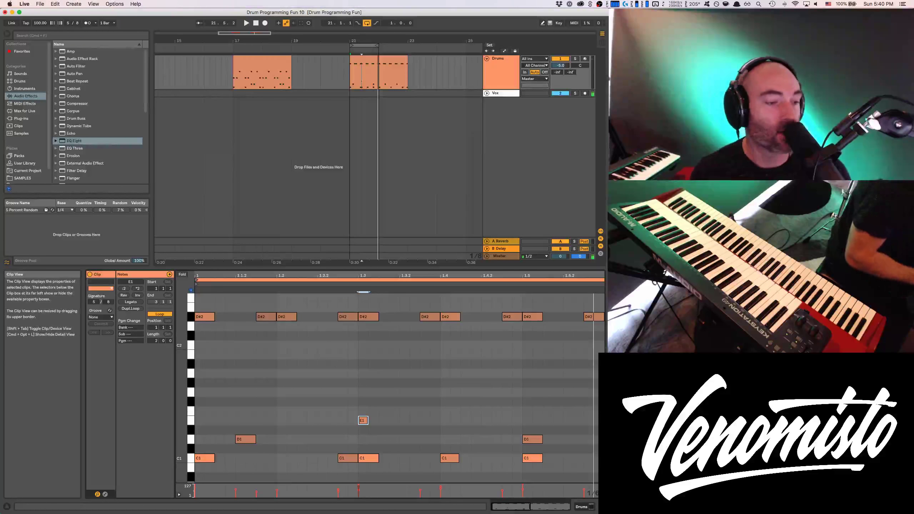
pyautogui.press('space')
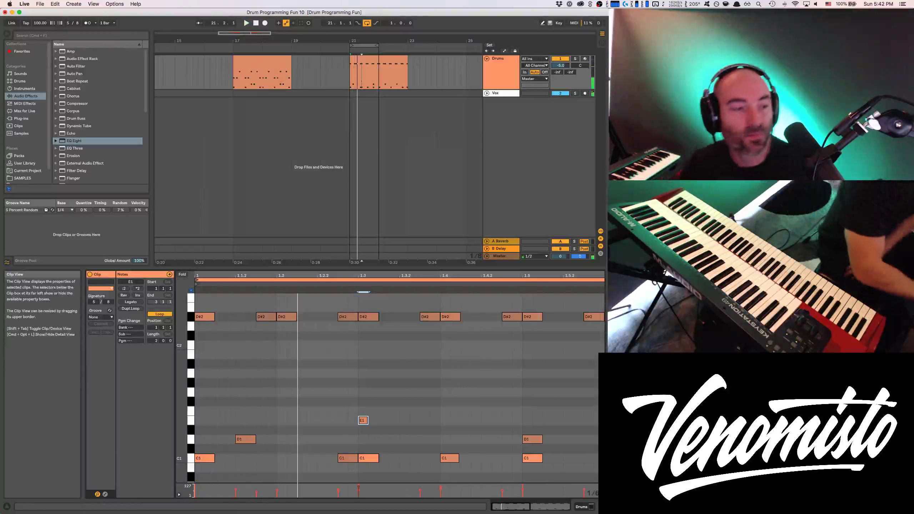
# Step: Play the two-bar clip at bar 17 with the tempo set to 120 and the loop placed around the clip
pyautogui.moveTo(247, 43); pyautogui.dragTo(247, 34)
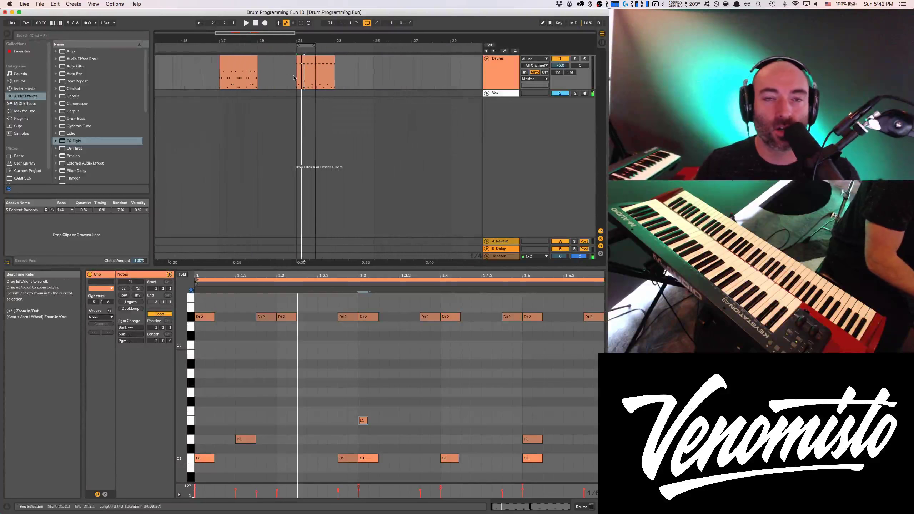
pyautogui.click(234, 59)
pyautogui.press('space')
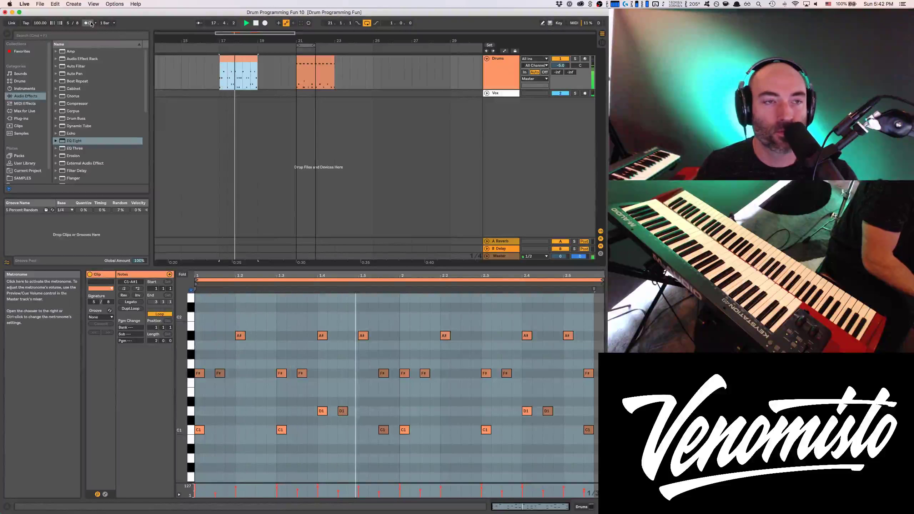
pyautogui.click(39, 23)
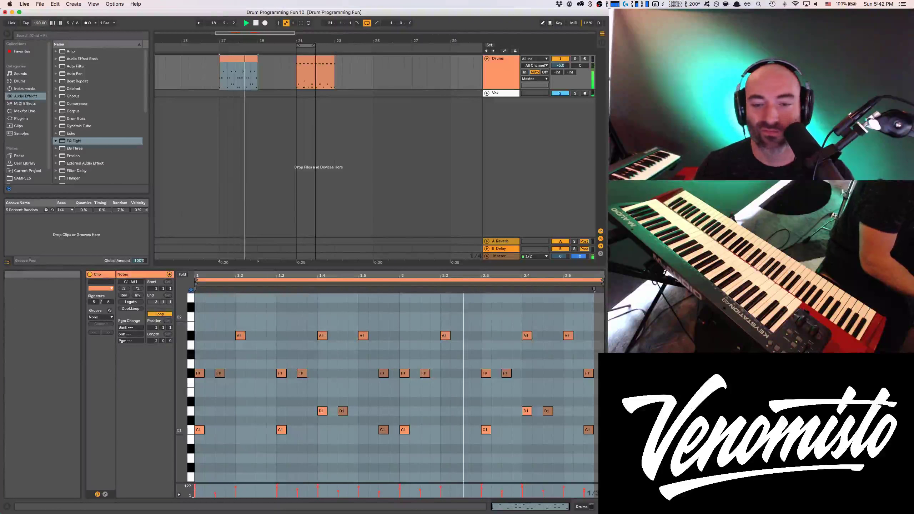
pyautogui.click(244, 59)
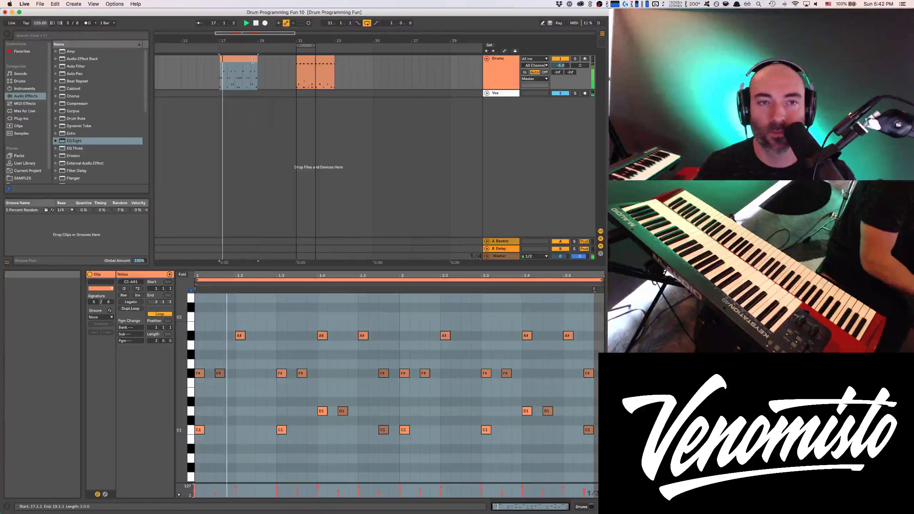
pyautogui.press('super+l')
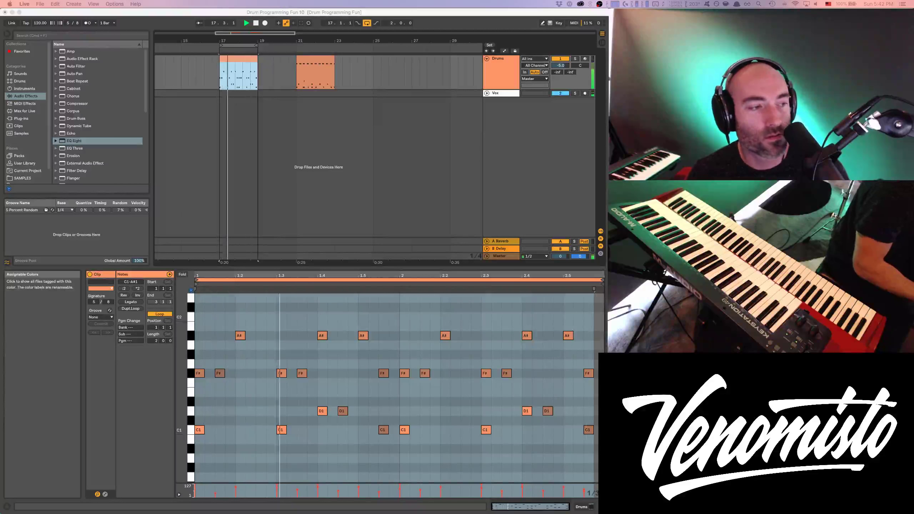
pyautogui.click(217, 168)
pyautogui.press('space')
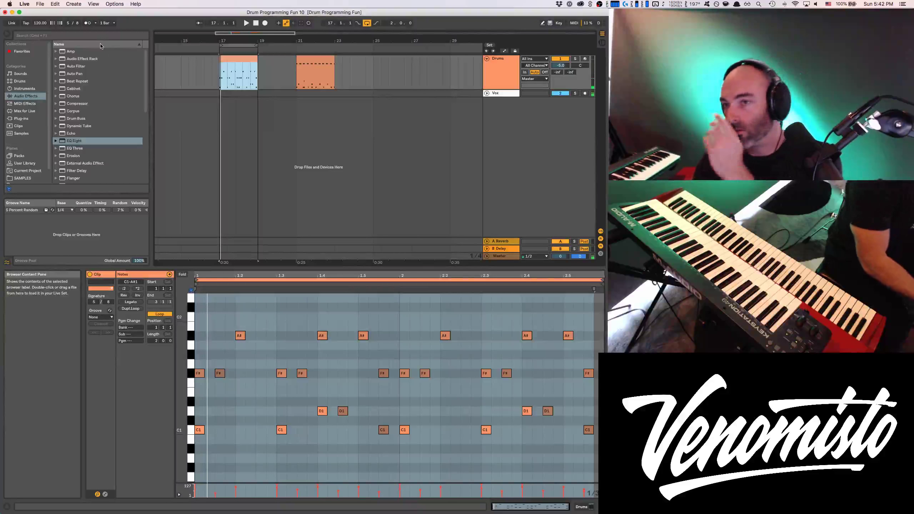
# Step: Add locators at the starts of the two clips, named 120 bpm at bar 17 and 100 bpm at bar 21
pyautogui.rightClick(220, 40)
pyautogui.click(204, 69)
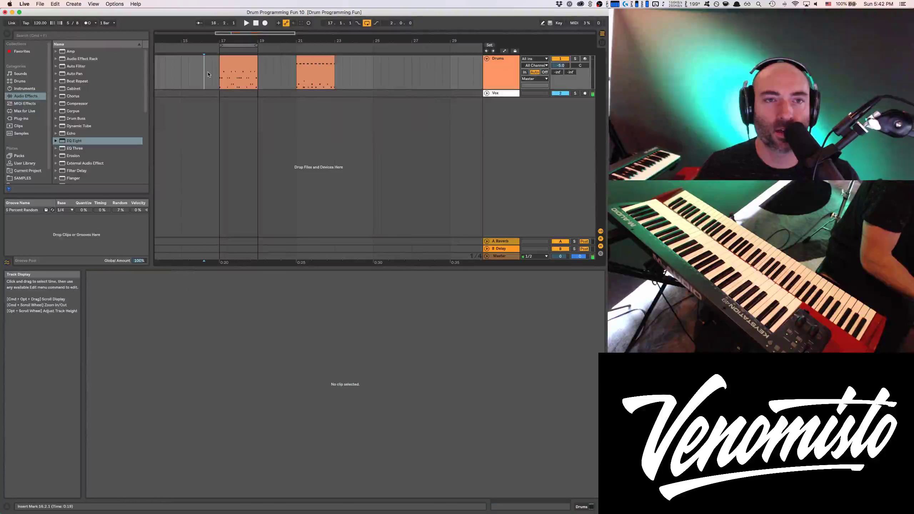
pyautogui.click(228, 67)
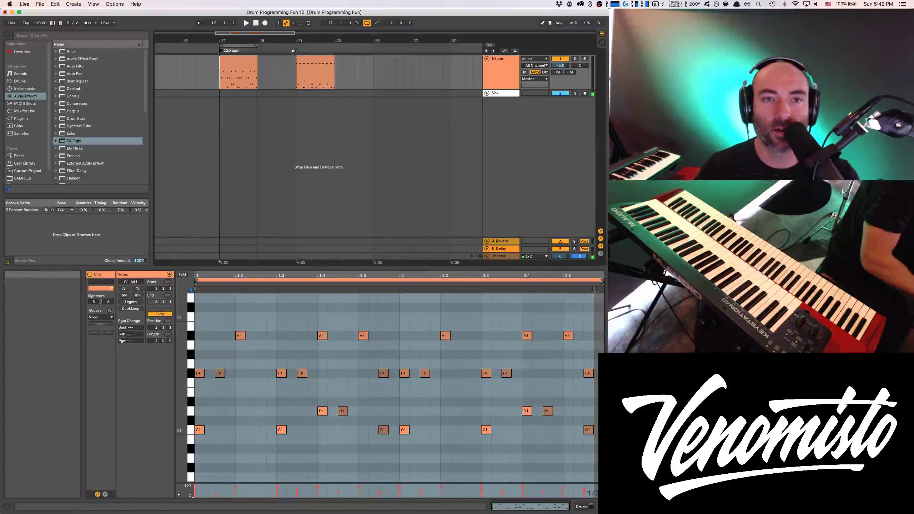
pyautogui.click(298, 67)
pyautogui.rightClick(297, 51)
pyautogui.click(308, 70)
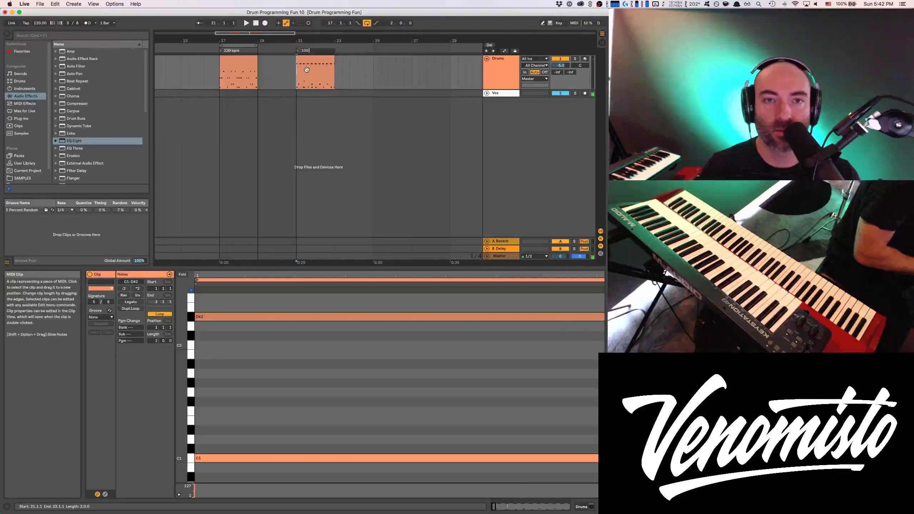
# Step: Insert an empty two-bar MIDI clip on the Drums track from bar 25 to 27 and loop it
pyautogui.click(374, 71)
pyautogui.moveTo(374, 71); pyautogui.dragTo(415, 67)
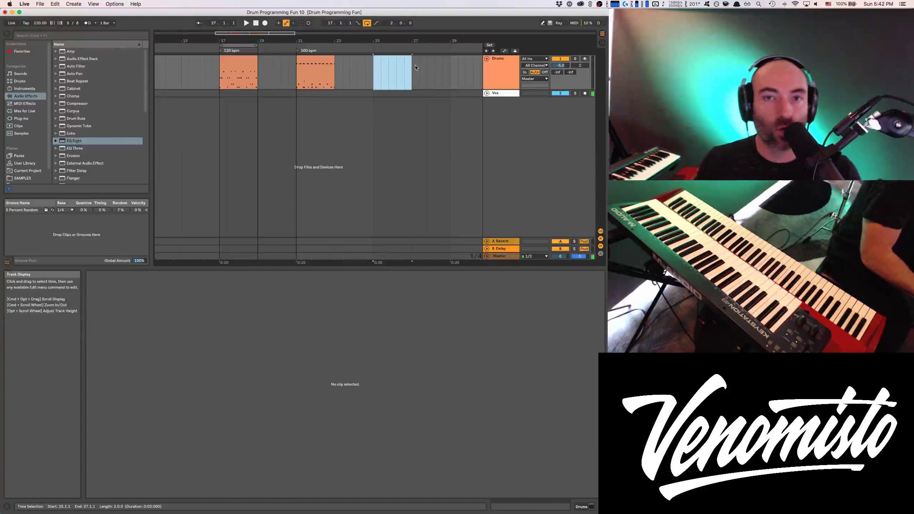
pyautogui.press('super+shift+m')
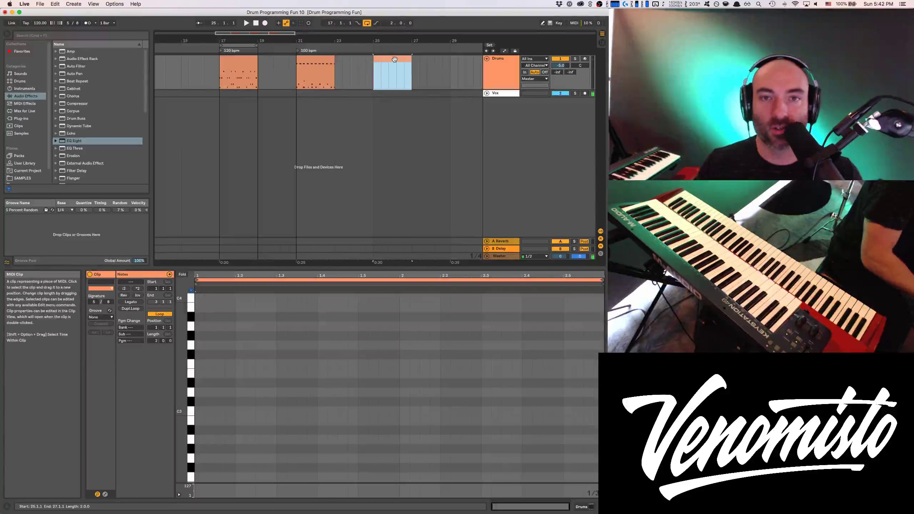
pyautogui.press('super+l')
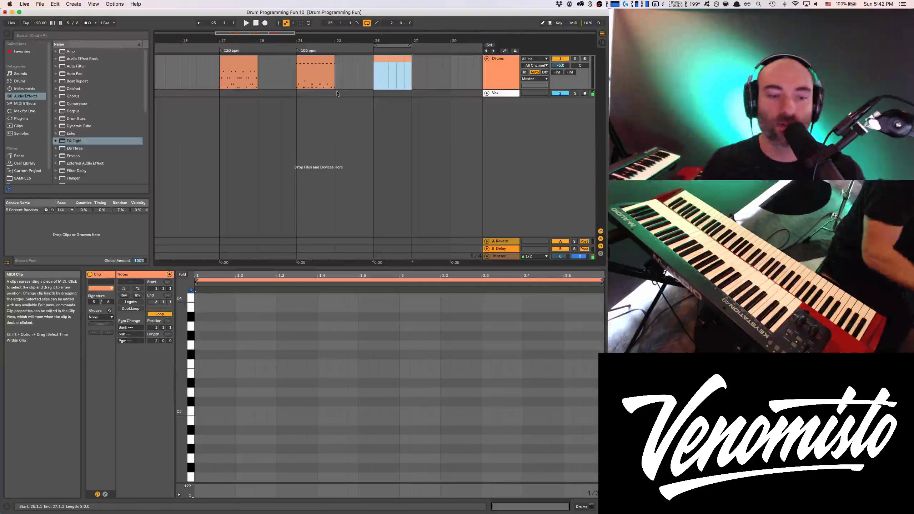
# Step: Place a C1 note on 1.1 and a B0 note on 1.1.2, and duplicate the pair across both bars of the clip
pyautogui.click(194, 431)
pyautogui.scroll(-6, 194, 431)
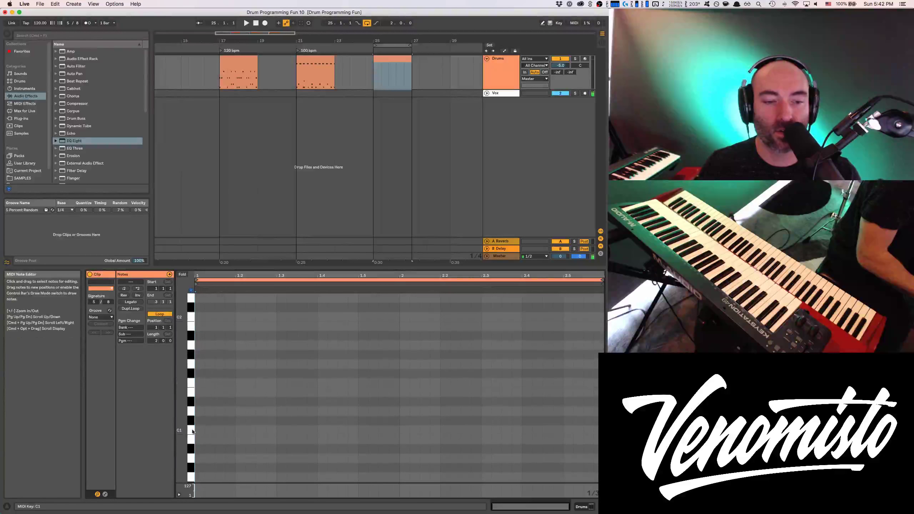
pyautogui.click(190, 431)
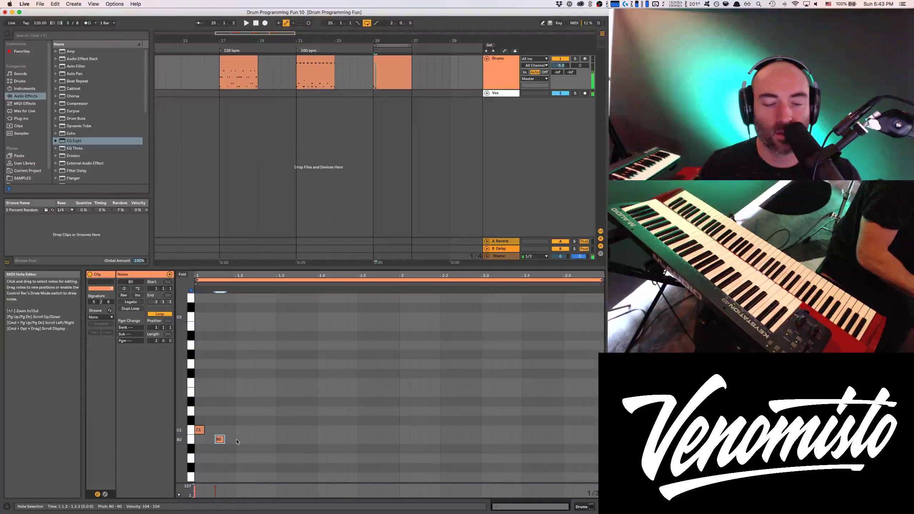
pyautogui.press('super+d')
pyautogui.press('super+d')
pyautogui.press('super+d')
pyautogui.press('super+d')
pyautogui.press('super+d')
pyautogui.press('super+d')
pyautogui.press('super+d')
pyautogui.press('super+d')
pyautogui.press('super+d')
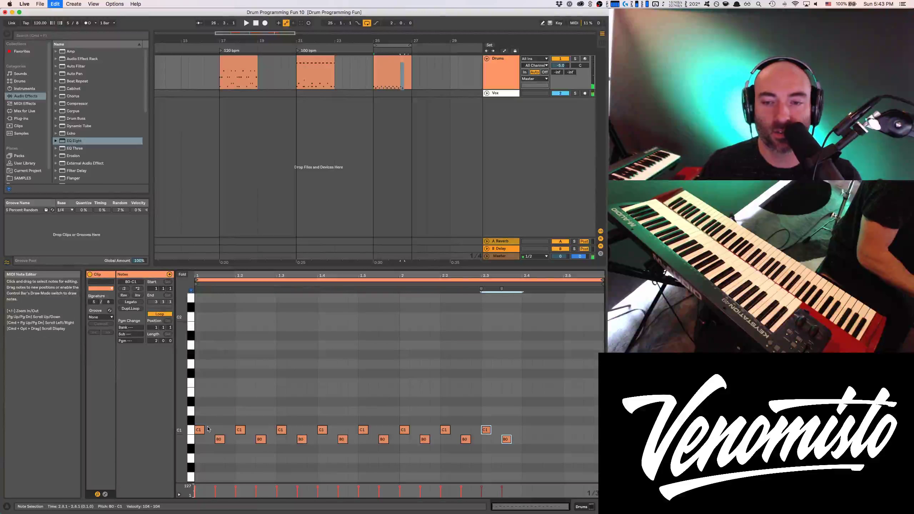
# Step: Raise the velocities of all notes in the clip to 83–107 while it plays, and stop playback
pyautogui.press('space')
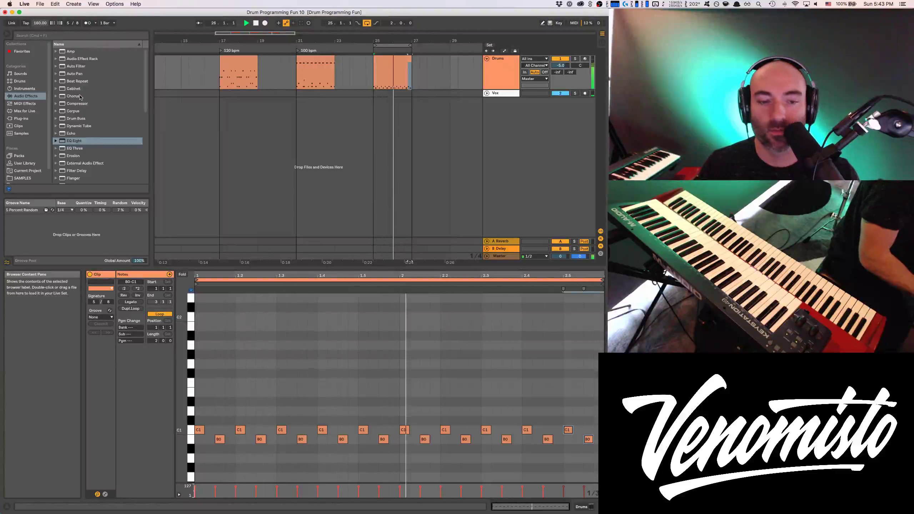
pyautogui.press('super+a')
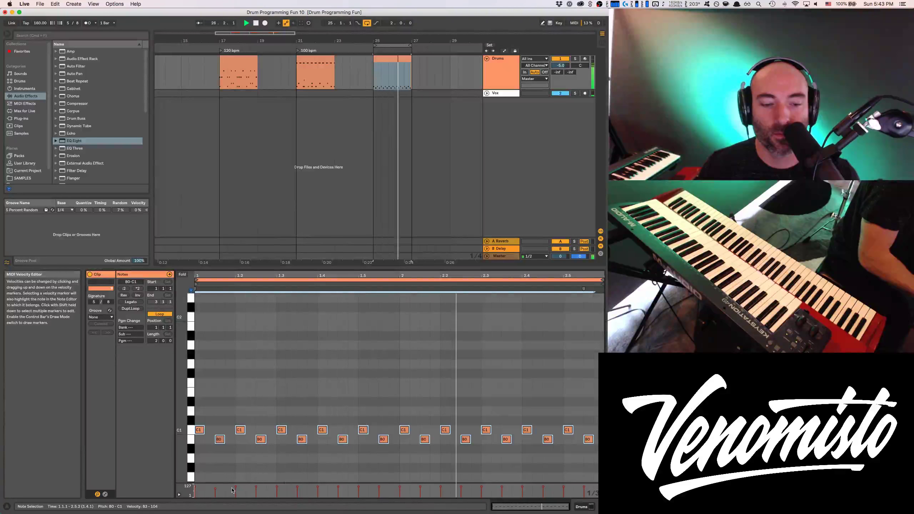
pyautogui.moveTo(314, 488); pyautogui.dragTo(335, 489)
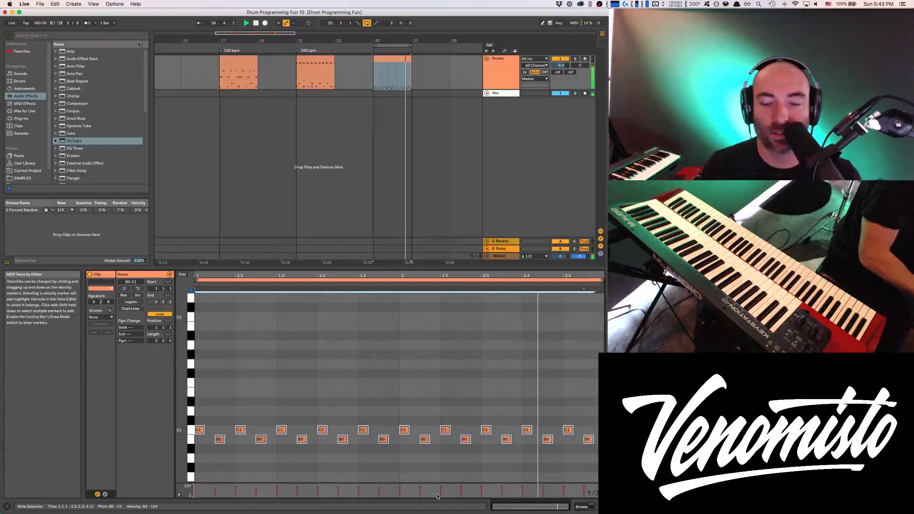
pyautogui.moveTo(439, 488); pyautogui.dragTo(547, 488)
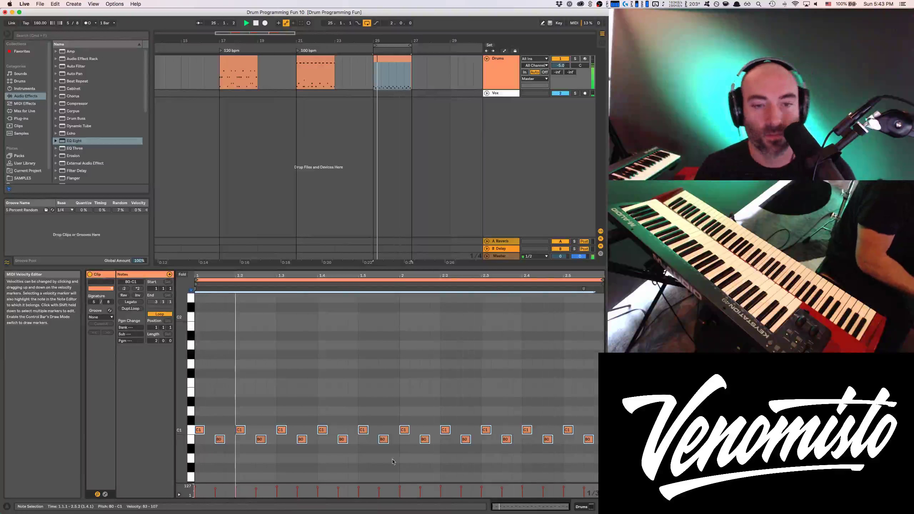
pyautogui.moveTo(381, 490); pyautogui.dragTo(381, 488)
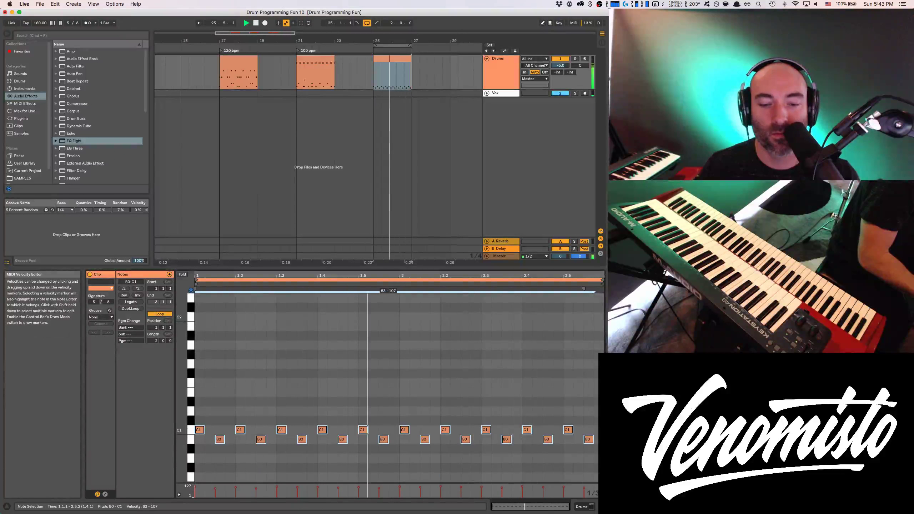
pyautogui.press('space')
# Step: Add D1 notes on 1.1, 1.3, 2.1 and 2.3 of the clip and play the beat
pyautogui.doubleClick(200, 411)
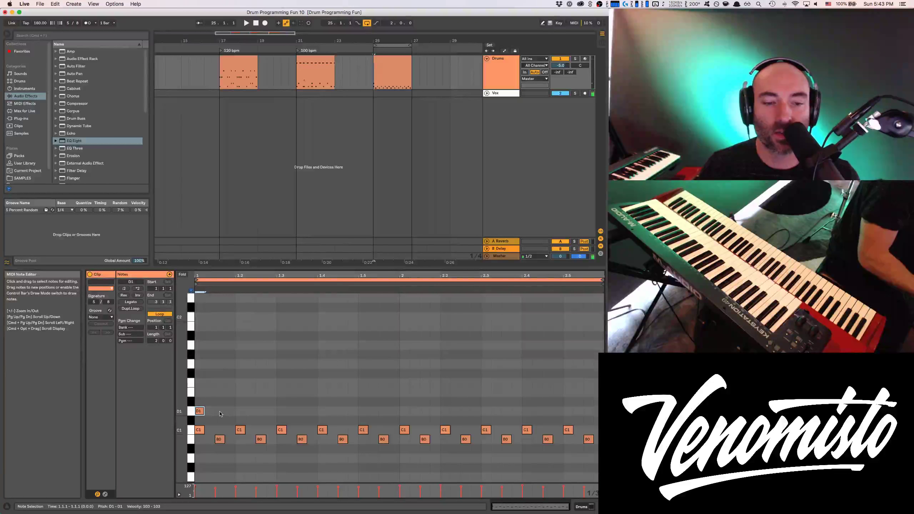
pyautogui.doubleClick(240, 411)
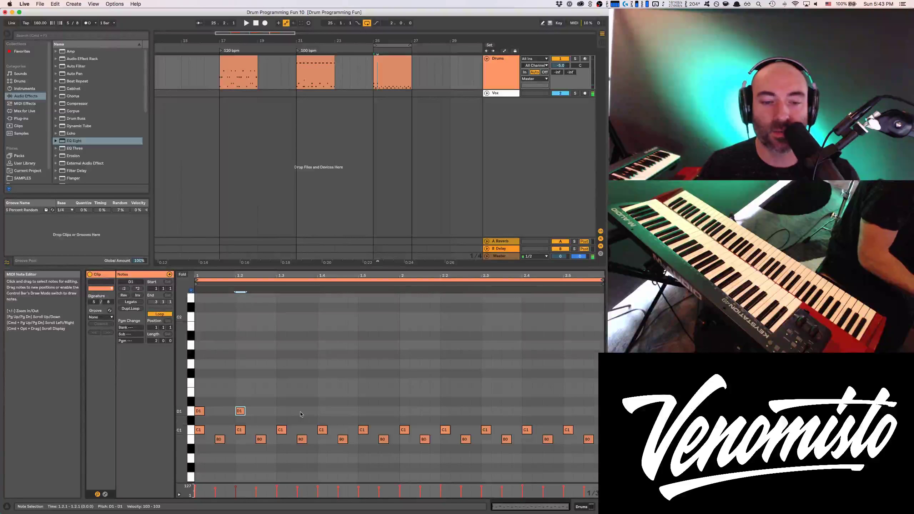
pyautogui.doubleClick(361, 411)
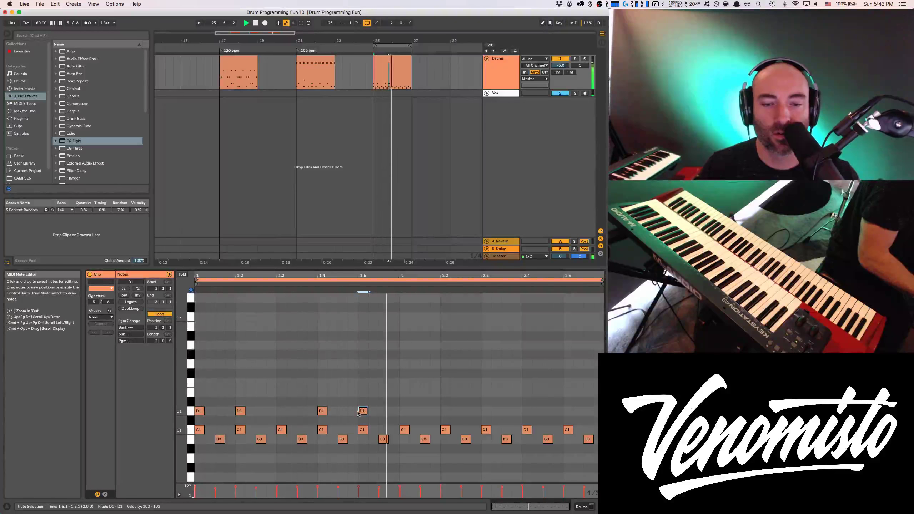
pyautogui.doubleClick(323, 413)
pyautogui.doubleClick(281, 411)
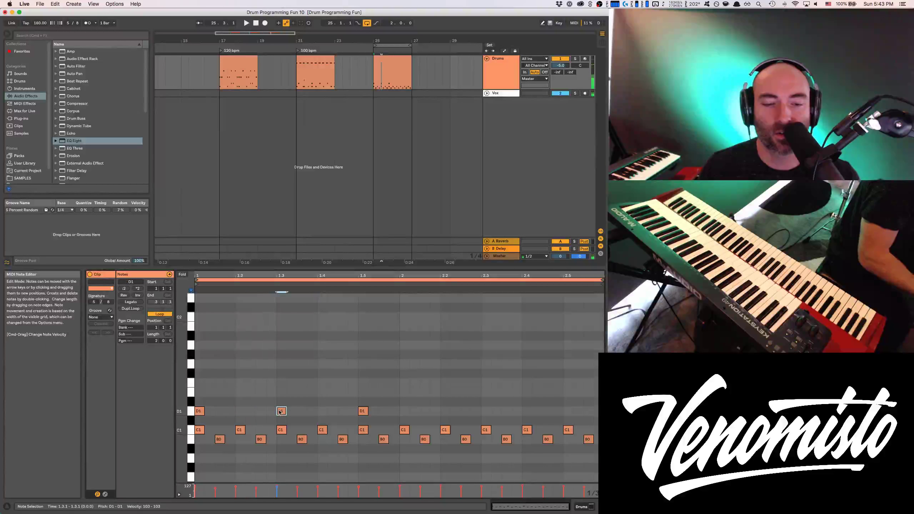
pyautogui.moveTo(364, 410); pyautogui.dragTo(404, 411)
pyautogui.press('space')
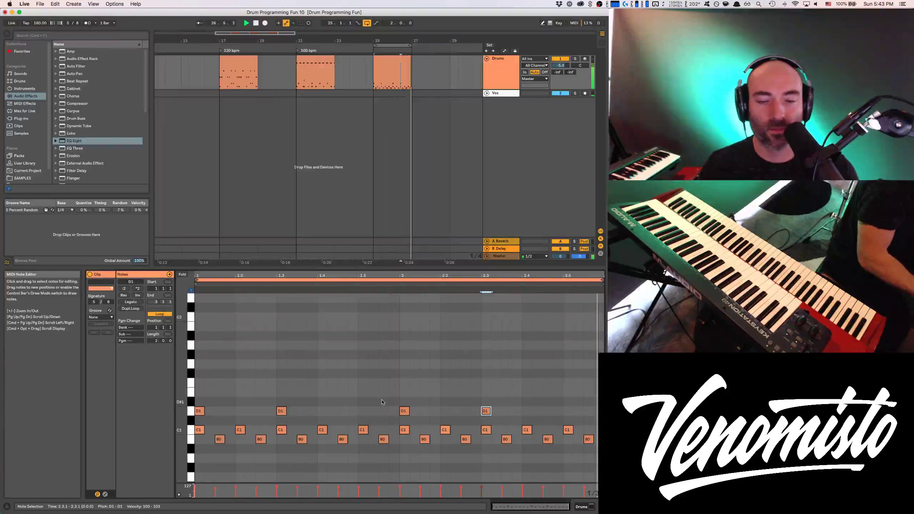
# Step: Add softer D1 notes at velocity 53 on 1.5 and 2.5
pyautogui.doubleClick(383, 412)
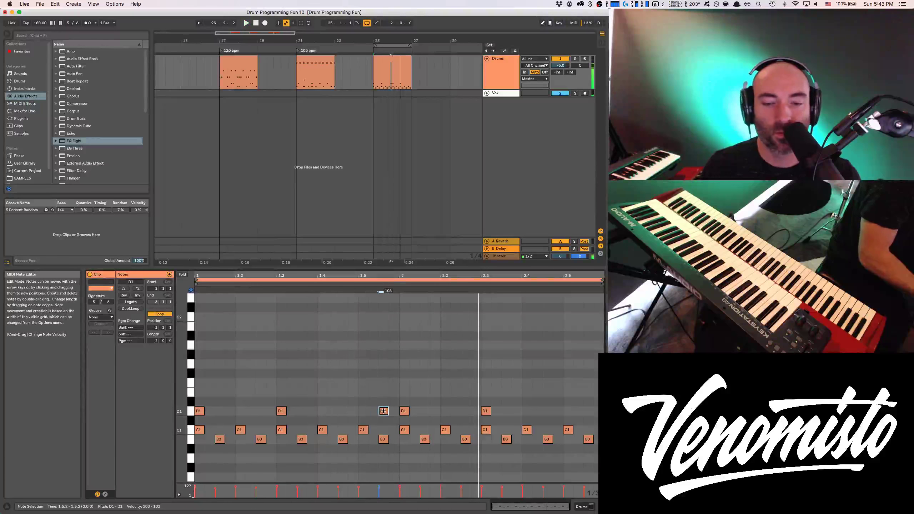
pyautogui.moveTo(383, 411); pyautogui.dragTo(366, 415)
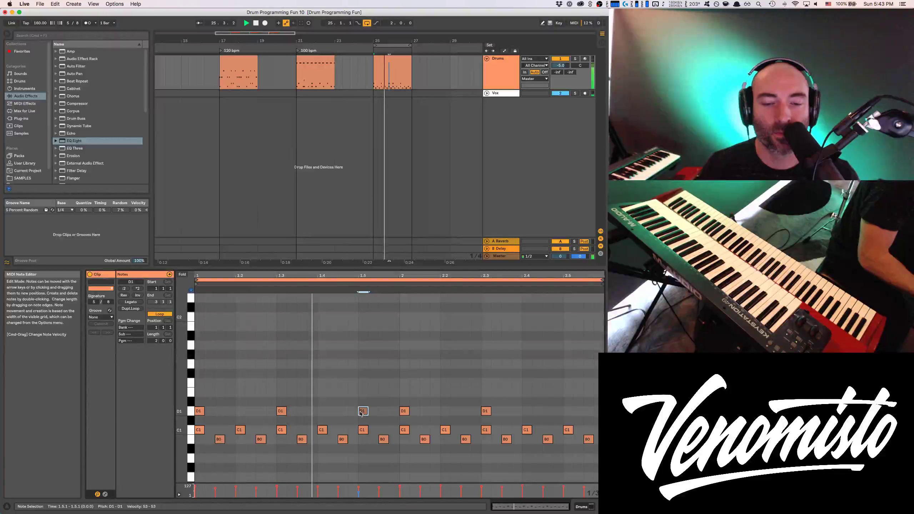
pyautogui.doubleClick(570, 413)
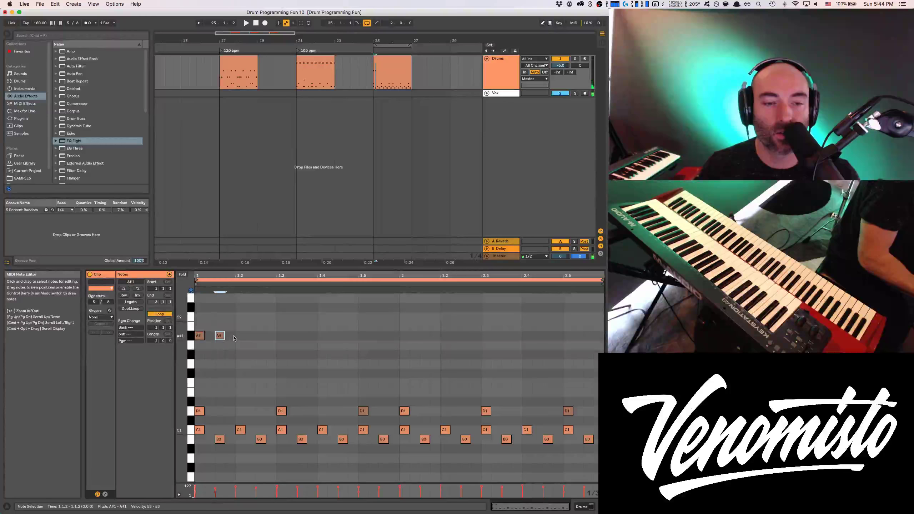
pyautogui.keyDown('shift'); pyautogui.click(200, 336); pyautogui.keyUp('shift')
pyautogui.press('super+d')
pyautogui.press('super+d')
pyautogui.press('super+d')
pyautogui.press('super+d')
pyautogui.press('super+d')
pyautogui.press('super+d')
pyautogui.press('super+d')
pyautogui.press('super+d')
pyautogui.press('super+d')
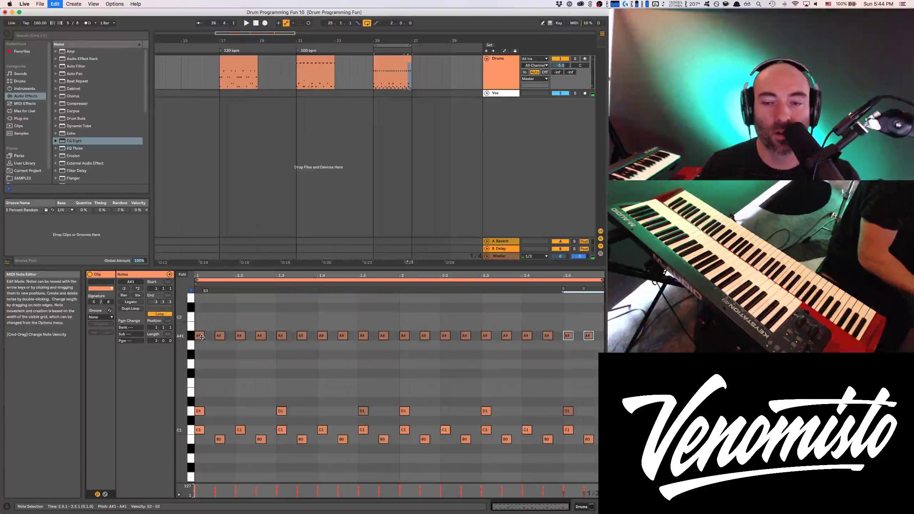
pyautogui.press('super+z')
pyautogui.press('super+z')
pyautogui.press('super+z')
pyautogui.press('super+z')
pyautogui.press('super+z')
pyautogui.press('super+z')
pyautogui.press('super+z')
pyautogui.press('super+z')
pyautogui.press('super+z')
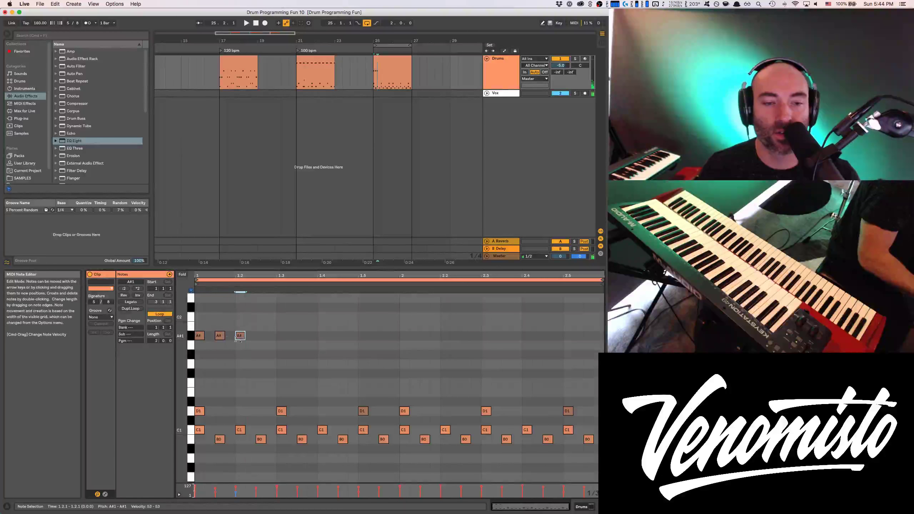
pyautogui.press('super+z')
# Step: Remove the A#1 note on 1.1.2 and repeat A#1 on every beat from 1.1 to 2.5
pyautogui.moveTo(273, 336); pyautogui.dragTo(207, 343)
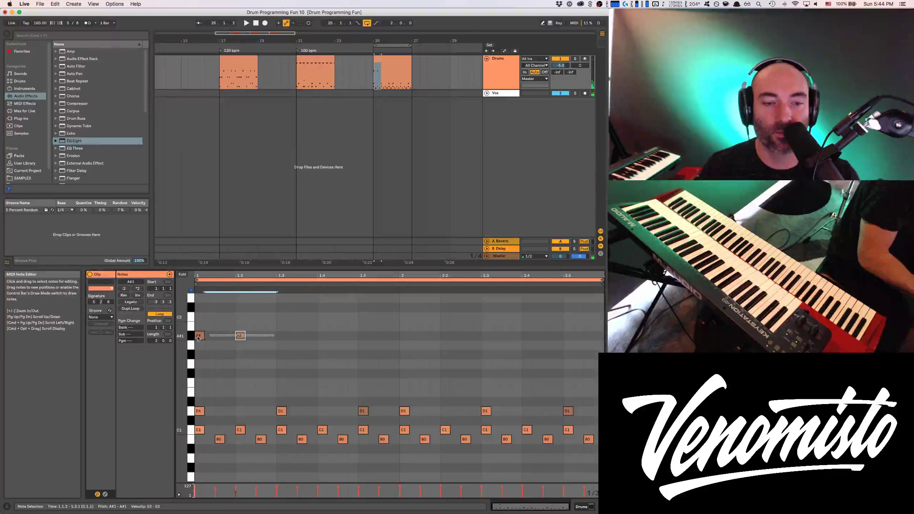
pyautogui.press('super+d')
pyautogui.press('super+d')
pyautogui.press('super+d')
pyautogui.press('super+d')
pyautogui.press('super+d')
pyautogui.press('super+z')
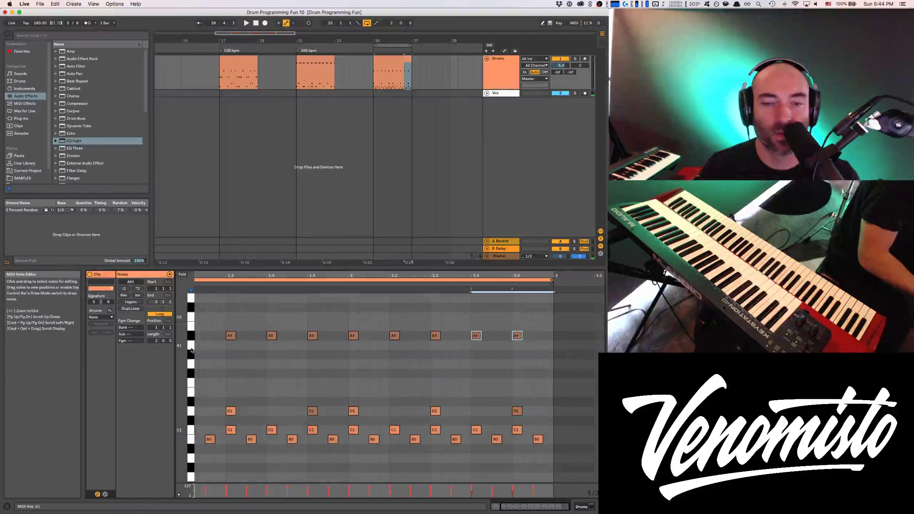
pyautogui.hscroll(-3, 212, 351)
# Step: Raise the velocities of all A#1 notes to 74–103 and play the beat
pyautogui.click(191, 336)
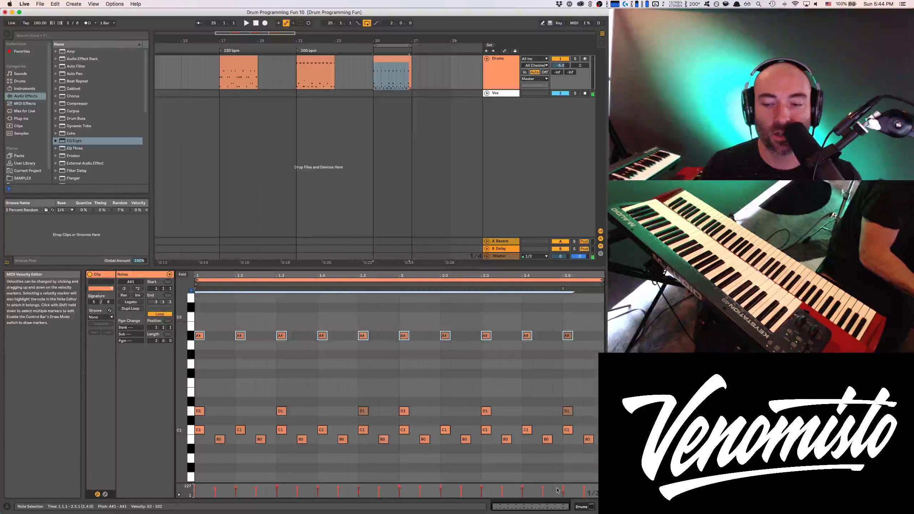
pyautogui.moveTo(566, 491); pyautogui.dragTo(567, 488)
pyautogui.press('space')
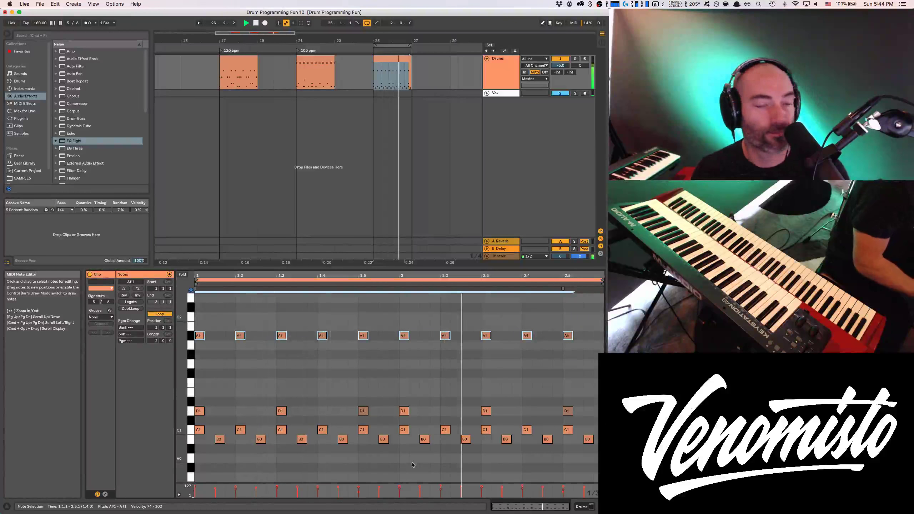
pyautogui.scroll(1, 348, 397)
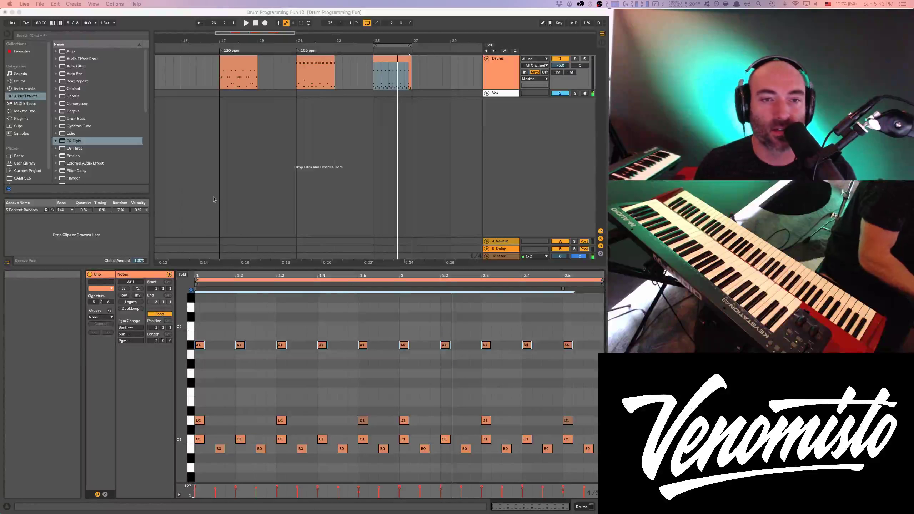
# Step: Move the drum clip at bar 21 and its 100 bpm locator to bar 33
pyautogui.click(317, 57)
pyautogui.moveTo(313, 38); pyautogui.dragTo(313, 28)
pyautogui.moveTo(317, 60); pyautogui.dragTo(451, 62)
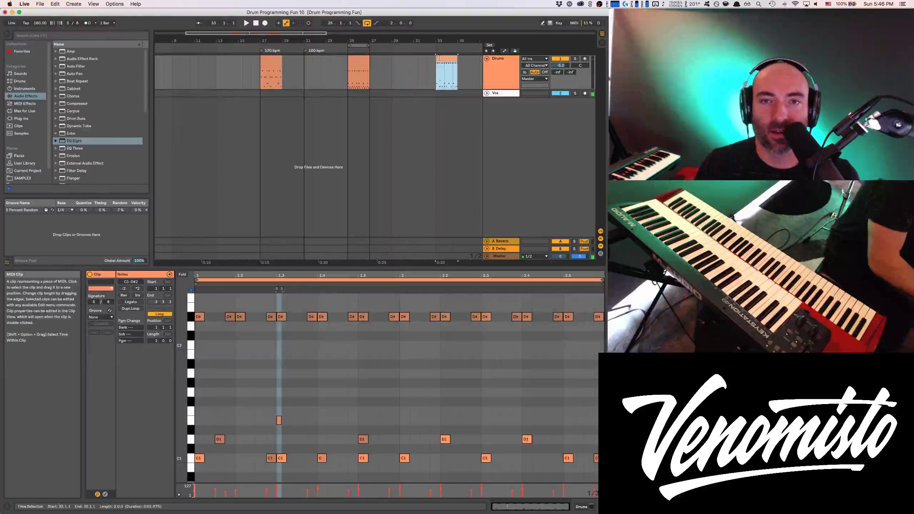
pyautogui.moveTo(326, 51); pyautogui.dragTo(431, 51)
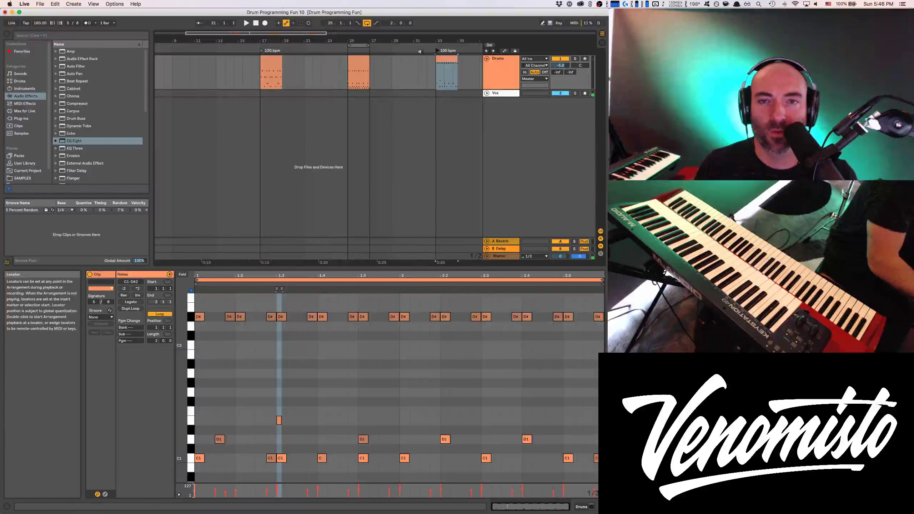
# Step: Duplicate the clip at bar 17 twice and move the clip at bar 25 directly behind the copies, to bar 23
pyautogui.click(271, 59)
pyautogui.press('super+d')
pyautogui.press('super+d')
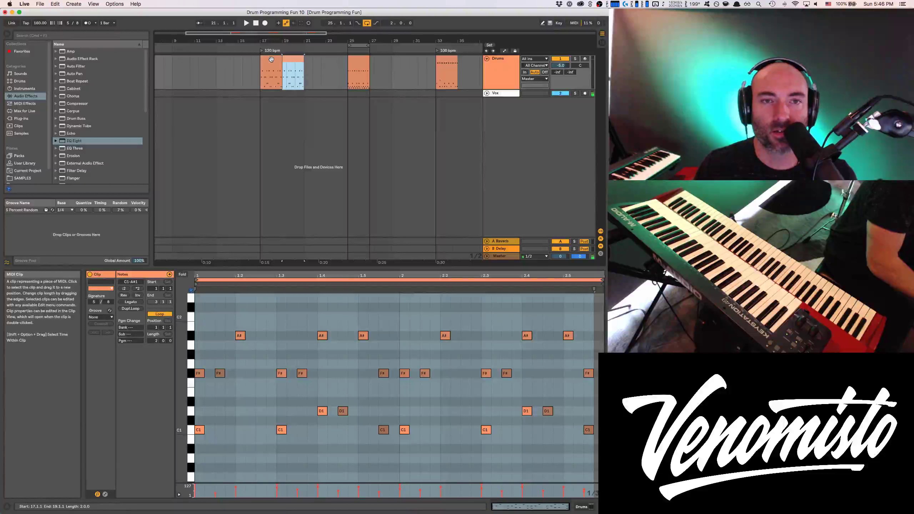
pyautogui.moveTo(354, 61); pyautogui.dragTo(333, 60)
# Step: Loop the four adjoining drum clips from bar 17 to 25 and play them
pyautogui.click(272, 61)
pyautogui.keyDown('shift'); pyautogui.click(332, 60); pyautogui.keyUp('shift')
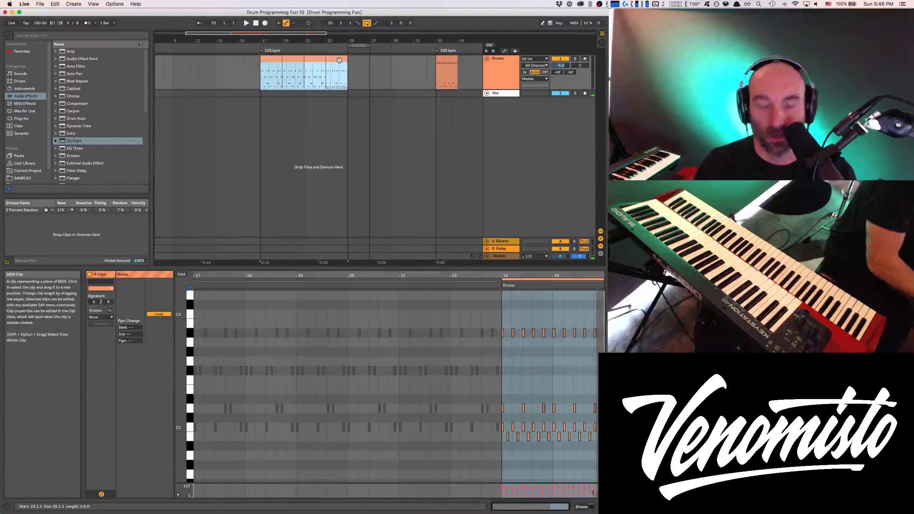
pyautogui.press('super+l')
pyautogui.press('space')
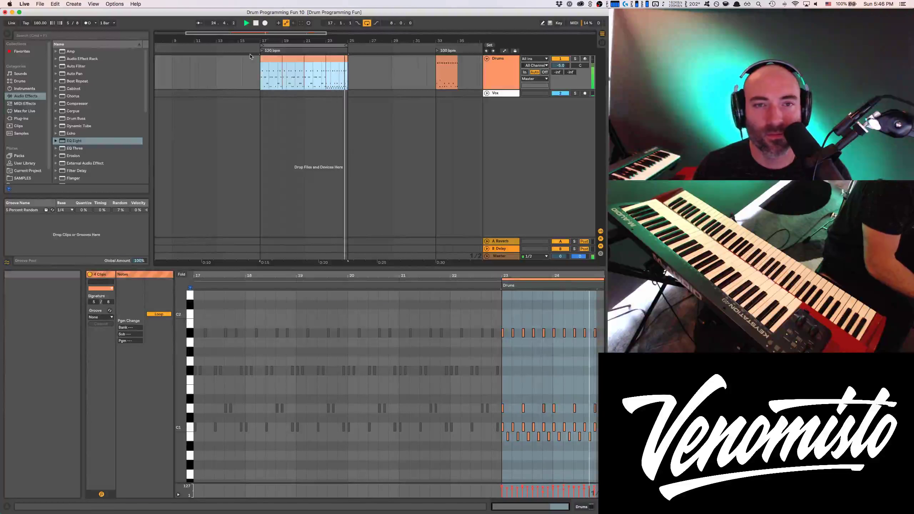
pyautogui.click(268, 59)
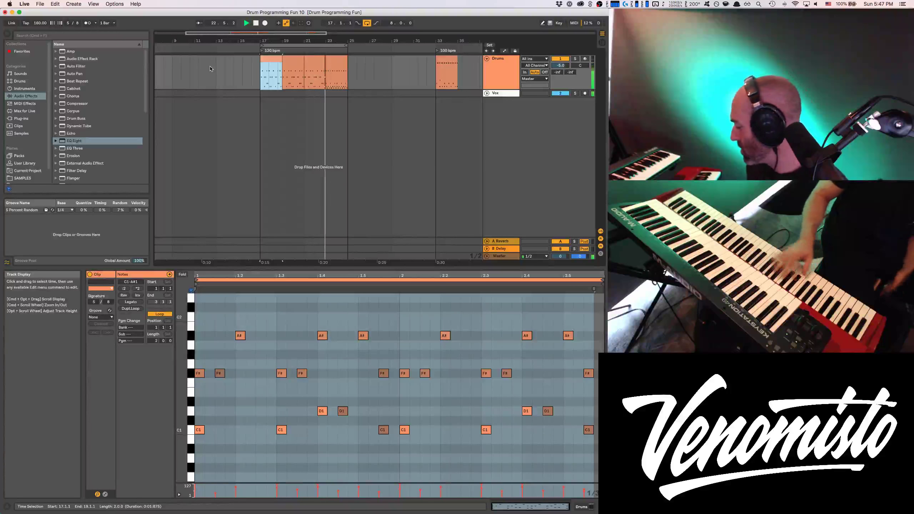
pyautogui.press('space')
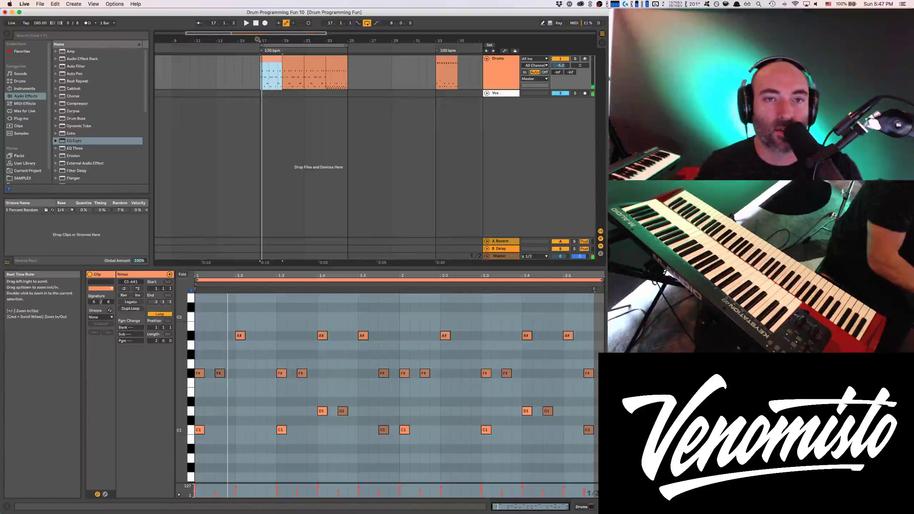
# Step: Insert an empty two-bar MIDI clip on the Drums track from bar 49 to 51
pyautogui.scroll(-5, 264, 65)
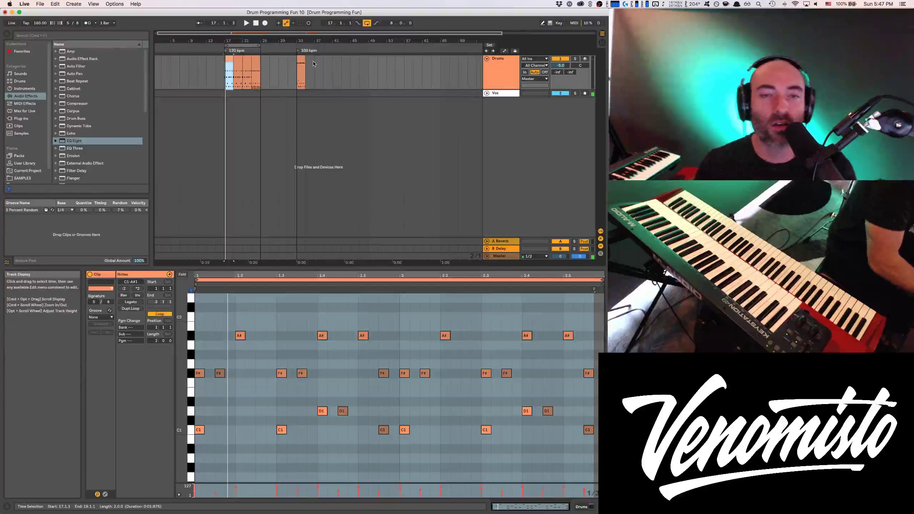
pyautogui.moveTo(372, 67); pyautogui.dragTo(380, 65)
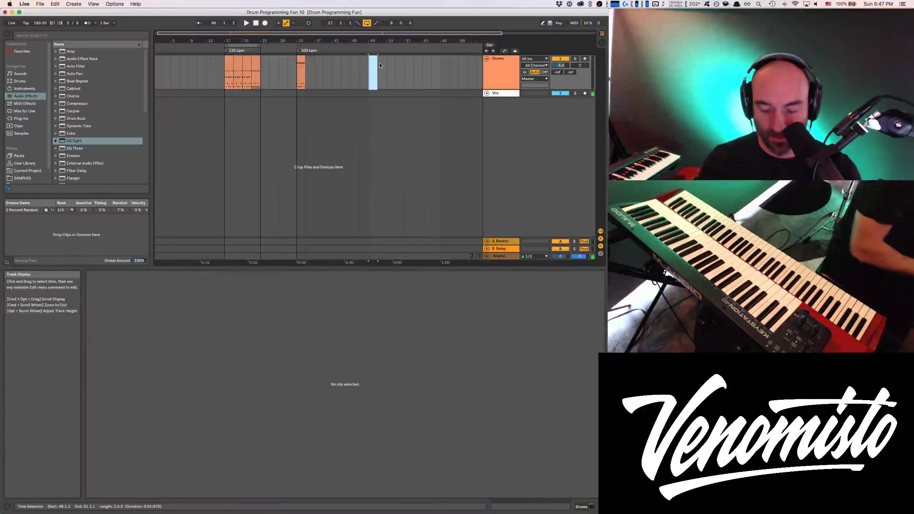
pyautogui.press('super+shift+m')
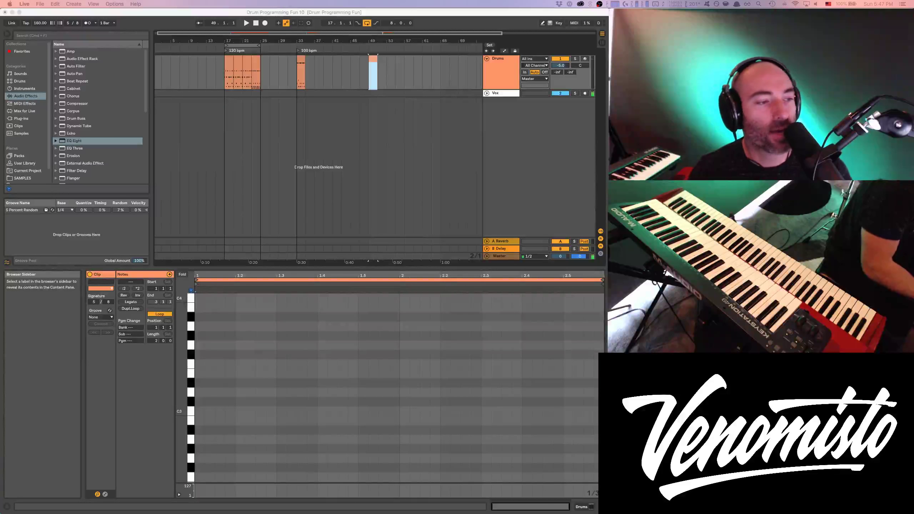
pyautogui.moveTo(357, 48); pyautogui.dragTo(363, 56)
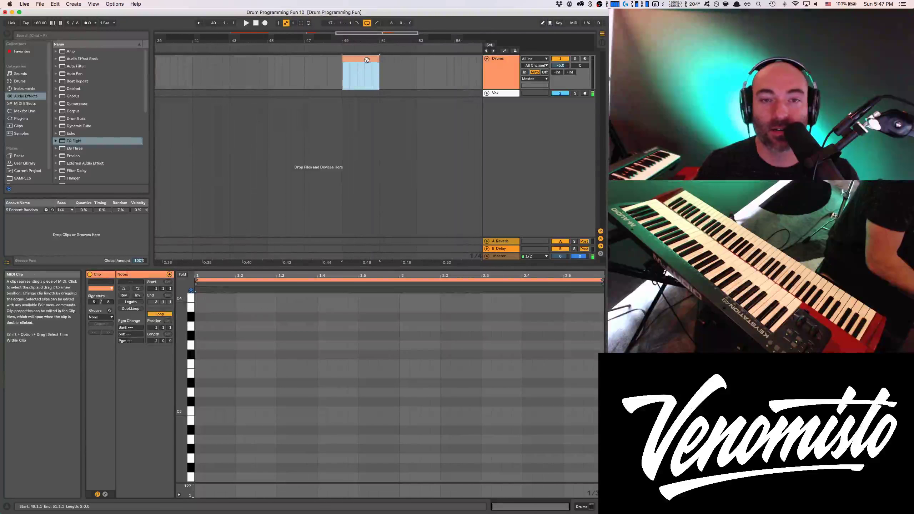
pyautogui.scroll(-5, 284, 329)
pyautogui.scroll(-3, 284, 328)
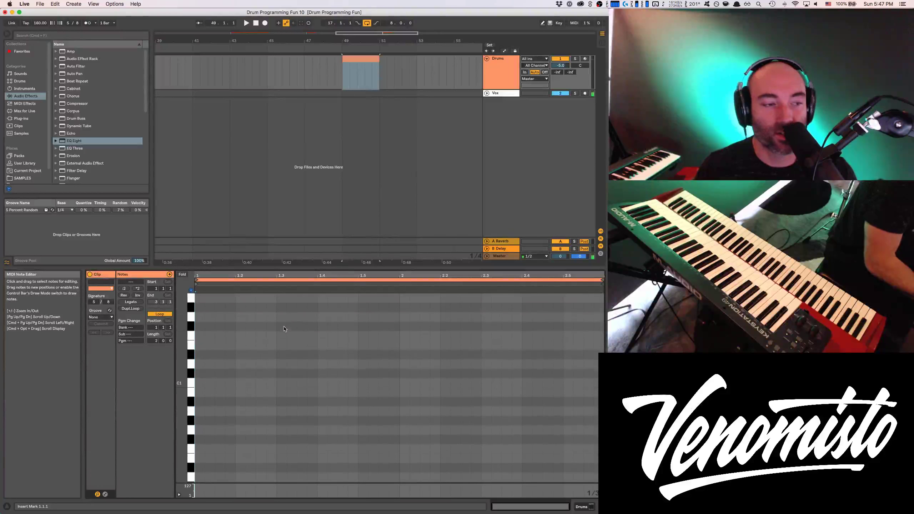
# Step: Add C1 notes at 1.1 and 1.1.2, the second softer, and a D1 note at 1.3 with velocity 127
pyautogui.doubleClick(200, 383)
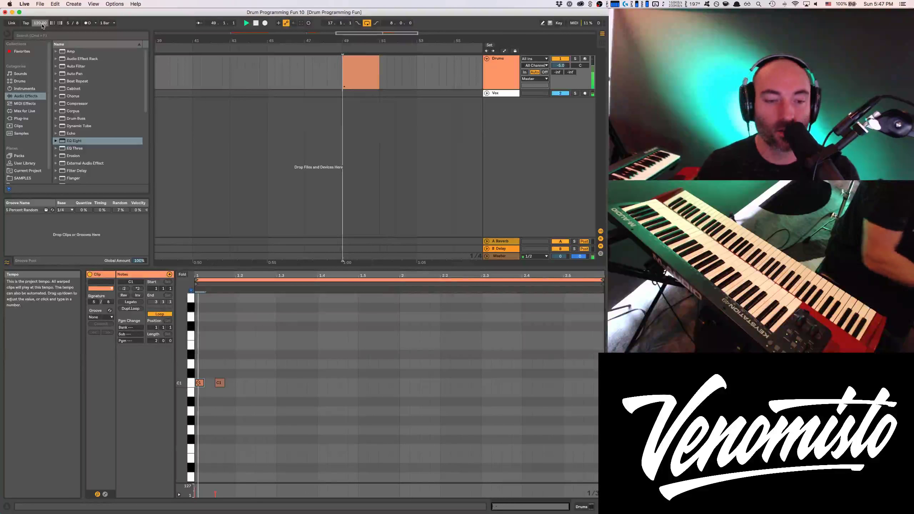
pyautogui.moveTo(236, 380); pyautogui.dragTo(203, 383)
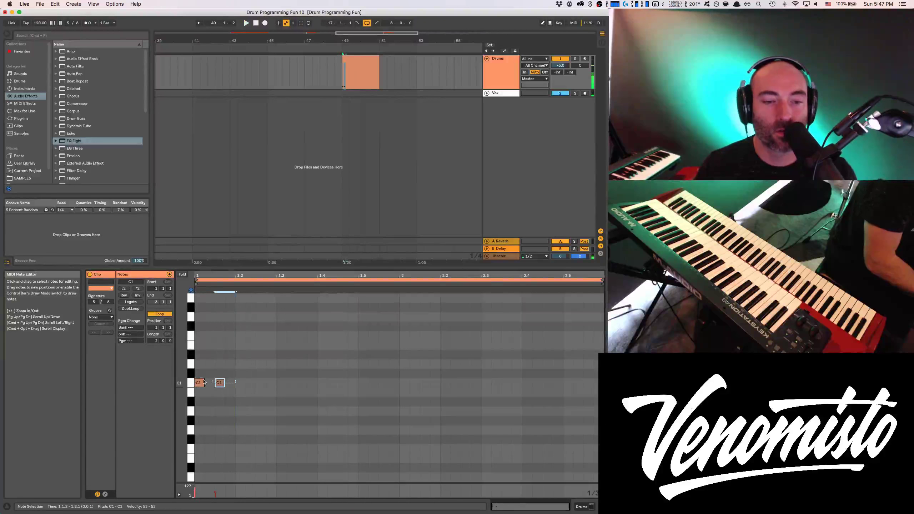
pyautogui.moveTo(216, 490); pyautogui.dragTo(216, 482)
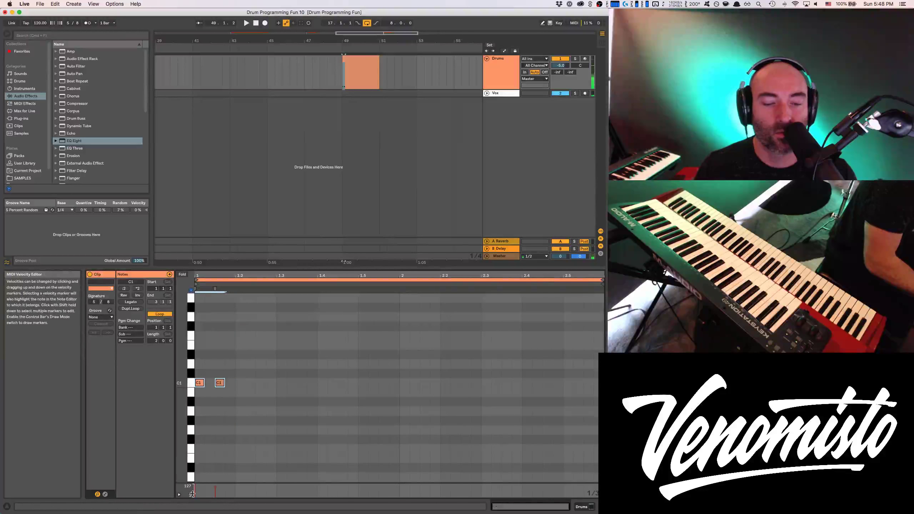
pyautogui.press('space')
pyautogui.doubleClick(282, 363)
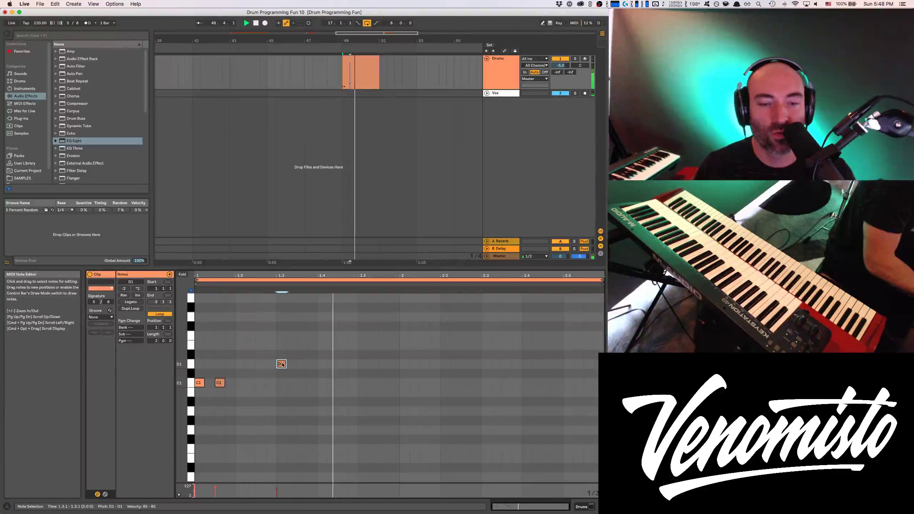
pyautogui.moveTo(282, 364); pyautogui.dragTo(282, 361)
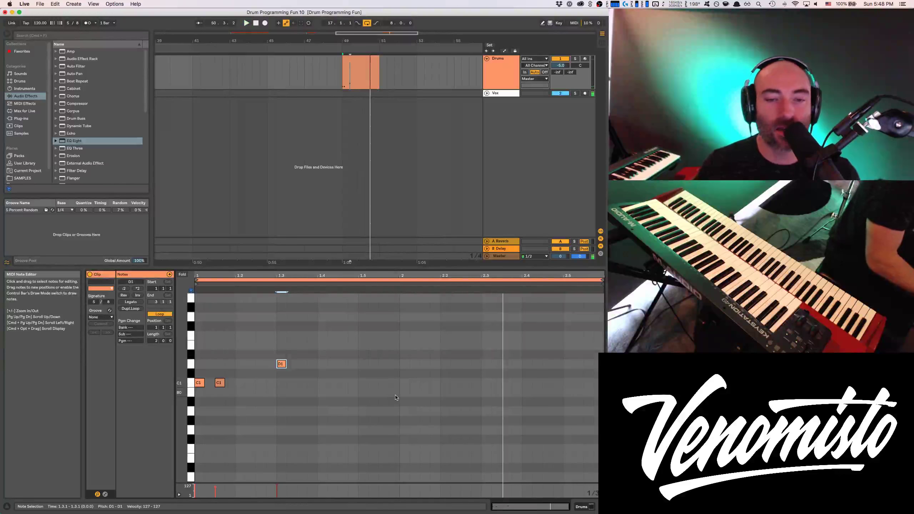
# Step: Add a C1 note and a D1 note for the second bar, placing them at 2.1 and 2.2
pyautogui.doubleClick(363, 382)
pyautogui.doubleClick(405, 364)
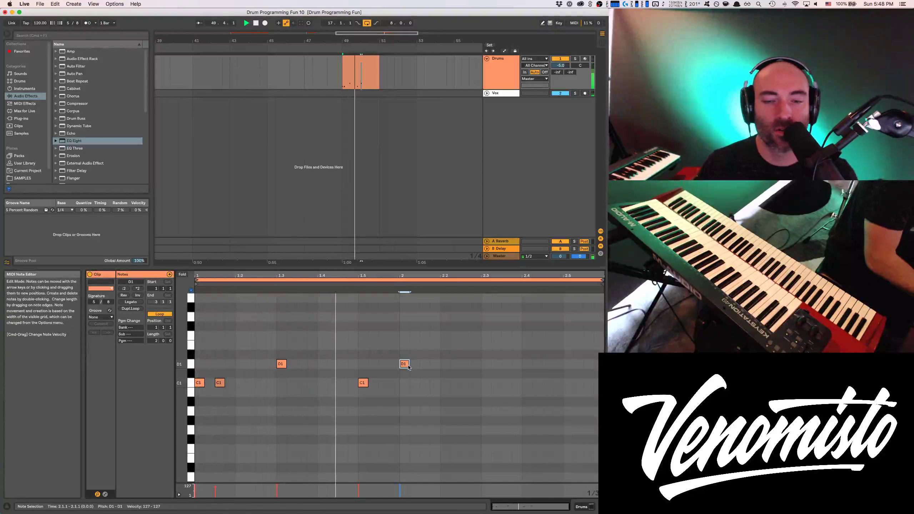
pyautogui.moveTo(404, 365); pyautogui.dragTo(445, 370)
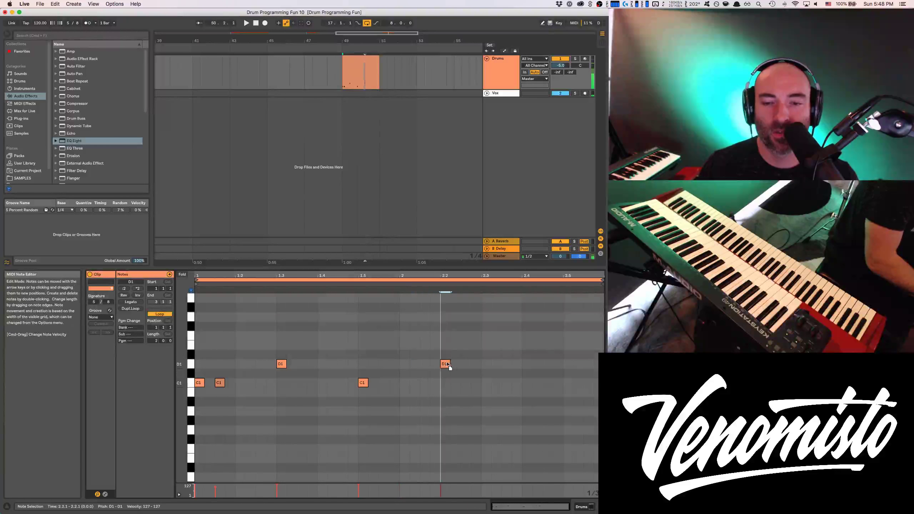
pyautogui.moveTo(363, 383); pyautogui.dragTo(415, 384)
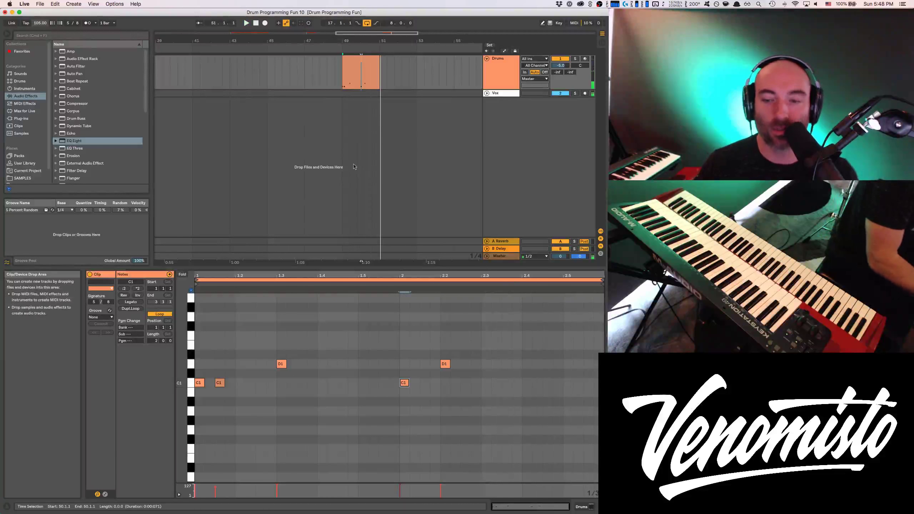
# Step: Fill the end of bar two with C1 notes at 2.4 and 2.4.2 and D1 notes at 2.5 and 2.5.2, and play it
pyautogui.doubleClick(528, 384)
pyautogui.doubleClick(547, 383)
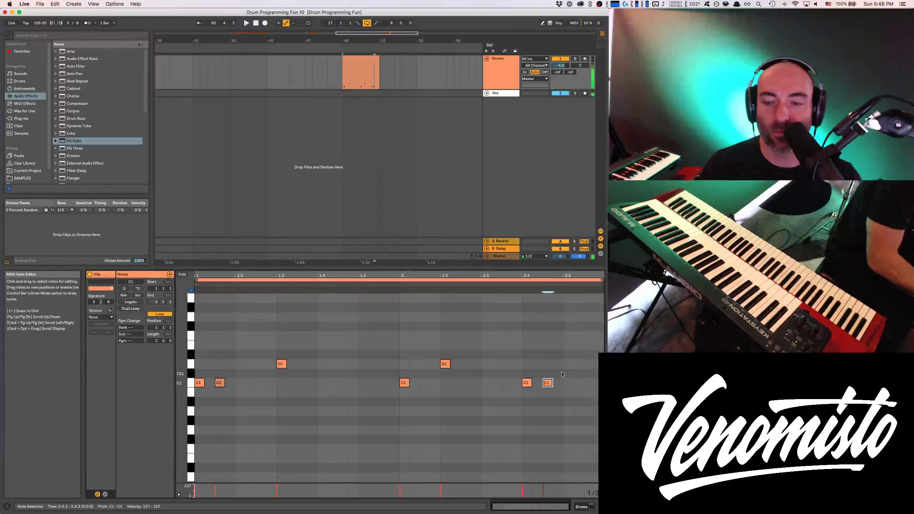
pyautogui.moveTo(587, 364); pyautogui.dragTo(587, 375)
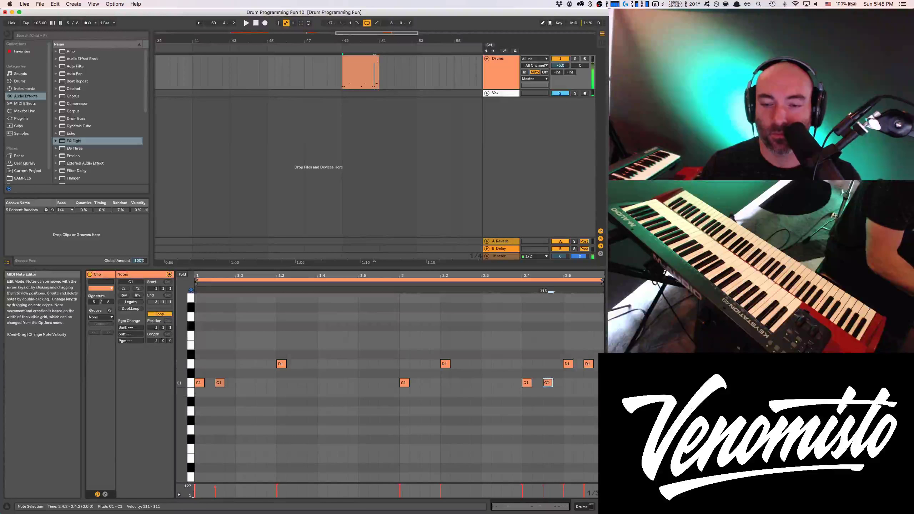
pyautogui.press('space')
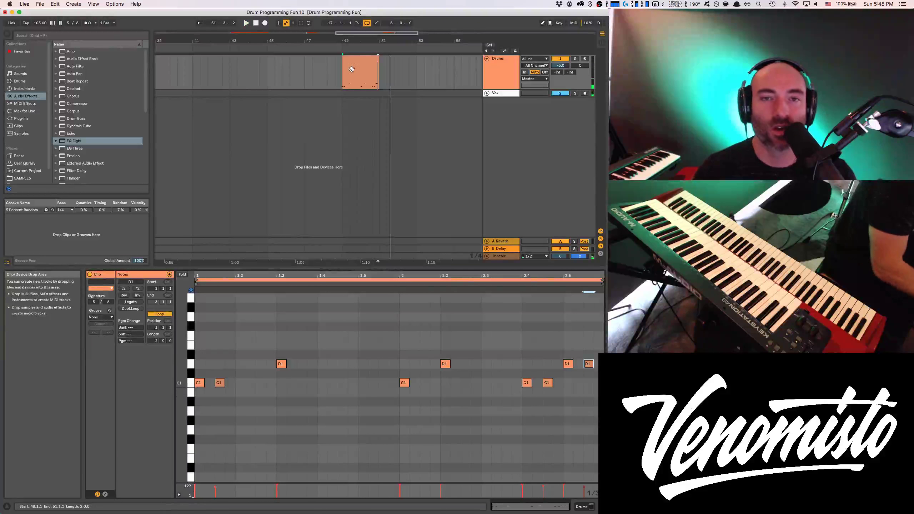
# Step: Loop the drum clip from bar 49 to 51 and add a locator named 105 bpm at bar 49
pyautogui.click(364, 61)
pyautogui.press('space')
pyautogui.press('super+c')
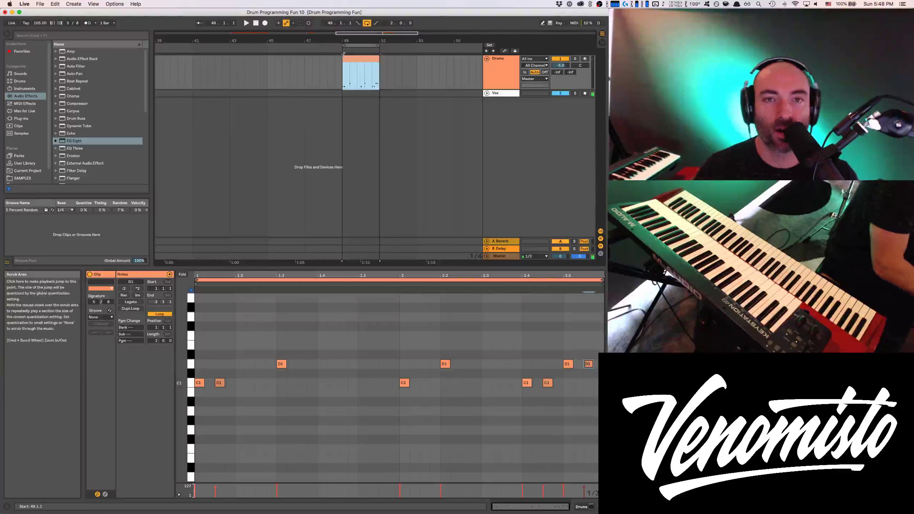
pyautogui.click(341, 51)
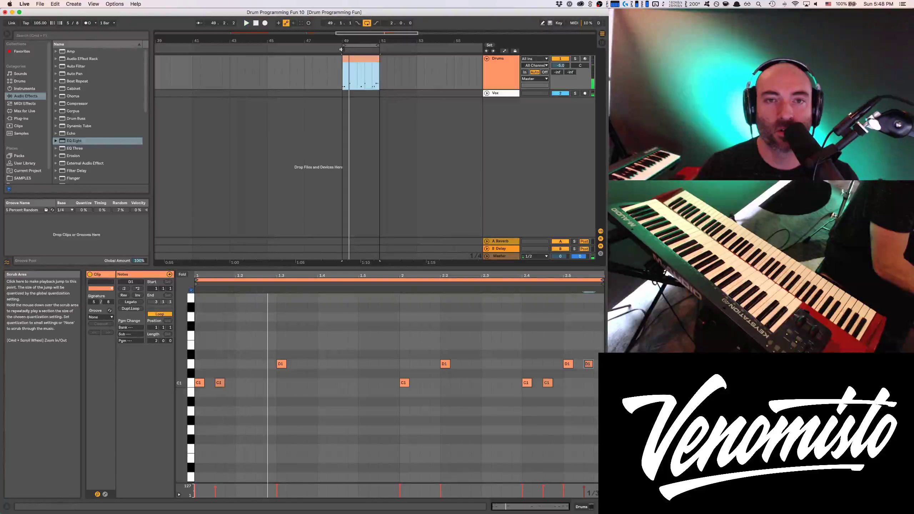
pyautogui.press('space')
pyautogui.rightClick(342, 50)
pyautogui.click(356, 69)
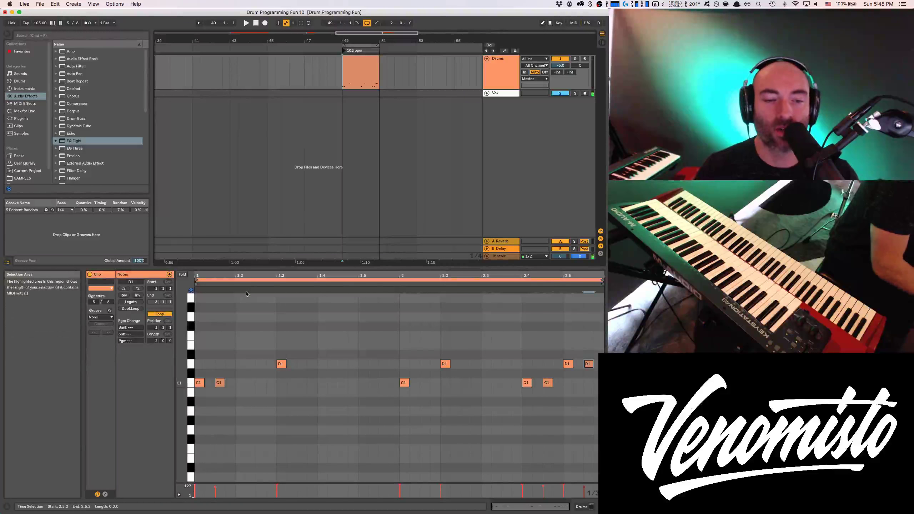
# Step: Add F#1 hi-hat notes on every eighth-note beat across both bars of the clip, duplicating the first pair
pyautogui.scroll(5, 200, 366)
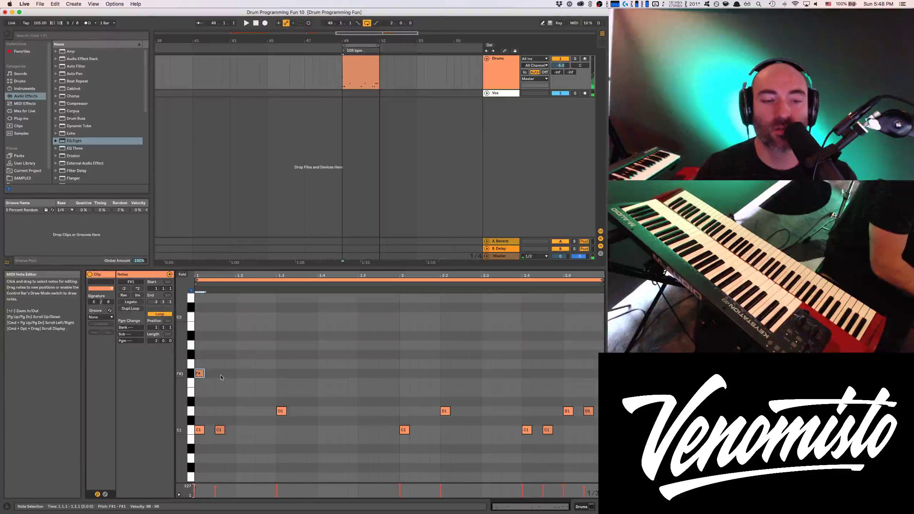
pyautogui.doubleClick(237, 374)
pyautogui.keyDown('shift'); pyautogui.click(199, 373); pyautogui.keyUp('shift')
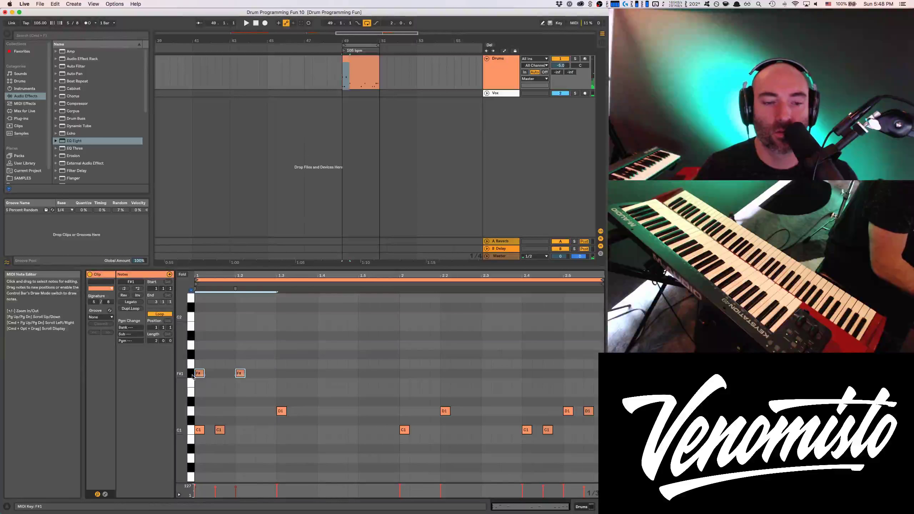
pyautogui.press('super+d')
pyautogui.press('super+d')
pyautogui.press('super+d')
pyautogui.press('super+d')
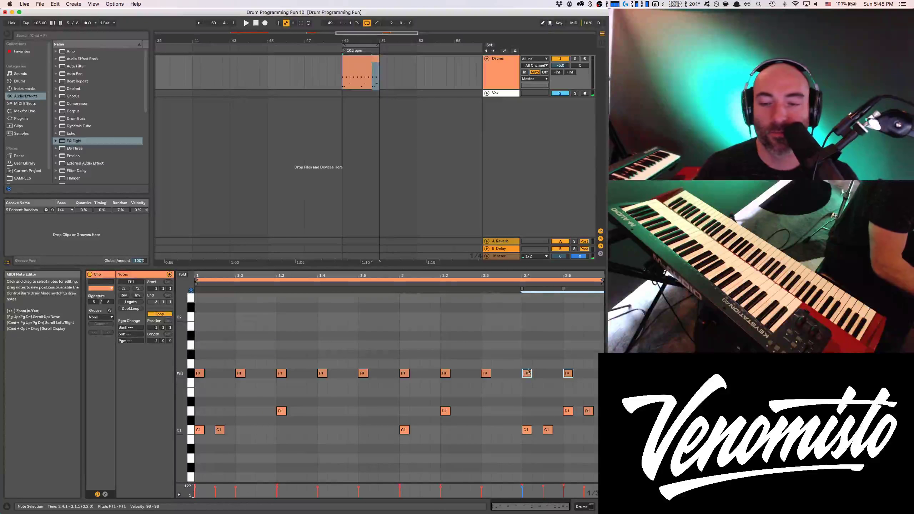
# Step: Replace the last two F#1 notes with an A#1 note at 2.4 and a G#1 note at 2.5
pyautogui.moveTo(529, 371); pyautogui.dragTo(529, 344)
pyautogui.doubleClick(566, 336)
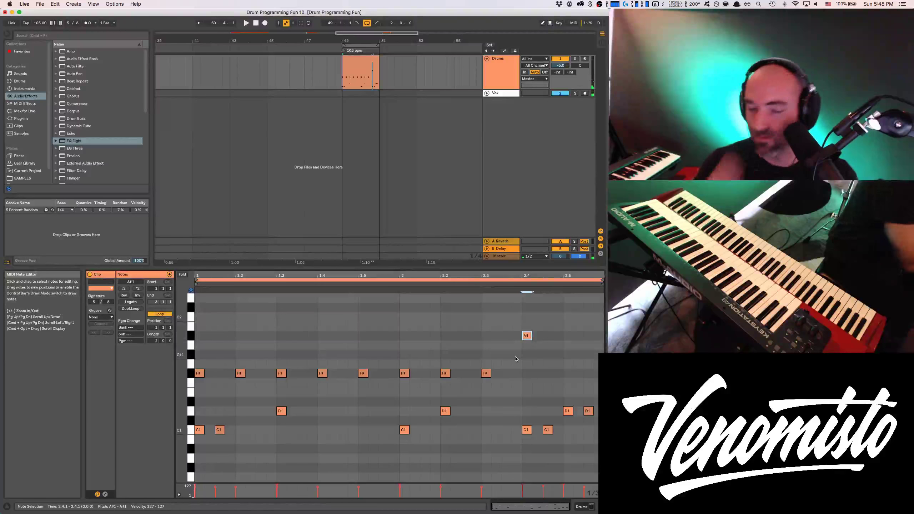
pyautogui.doubleClick(567, 356)
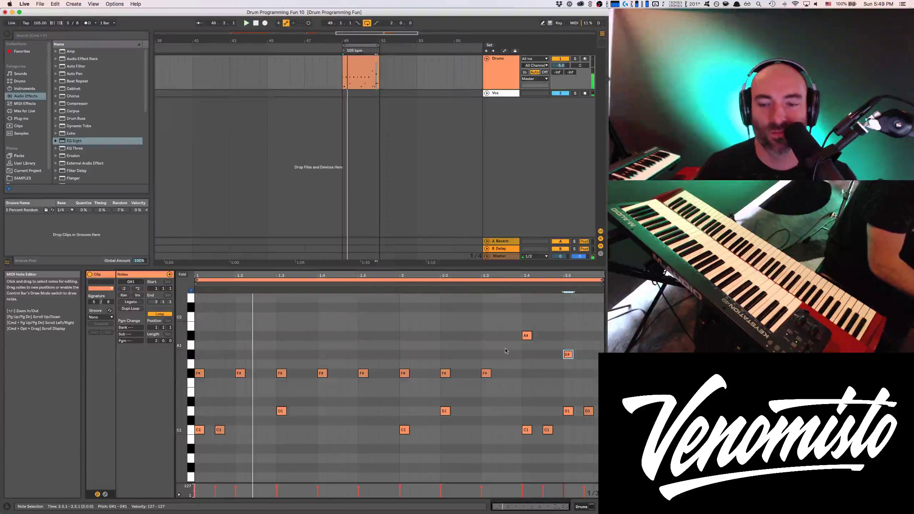
pyautogui.press('Delete')
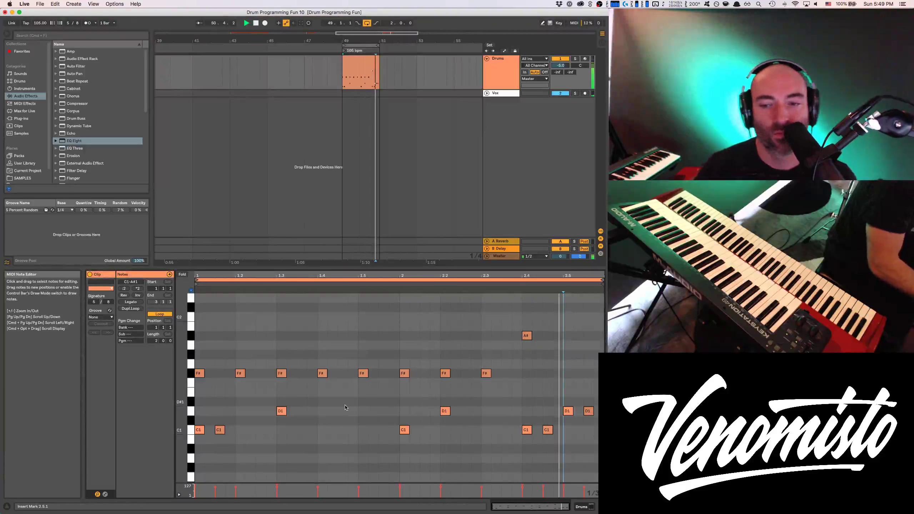
pyautogui.doubleClick(588, 373)
pyautogui.moveTo(590, 376); pyautogui.dragTo(568, 359)
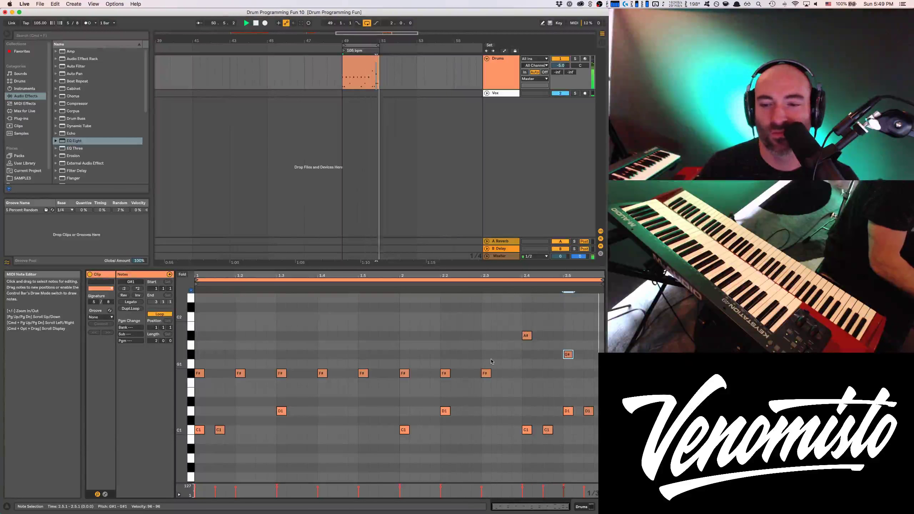
# Step: Select all F#1 notes in the clip and play the looped beat
pyautogui.click(190, 374)
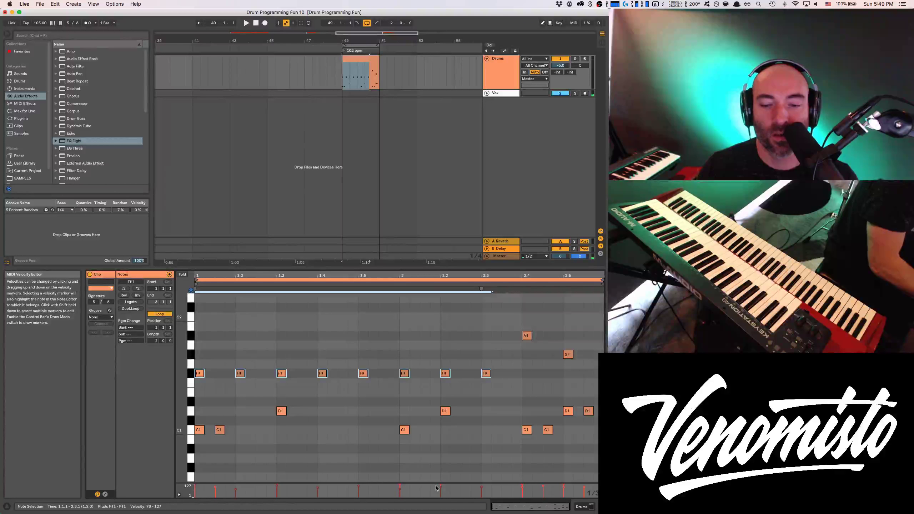
pyautogui.press('space')
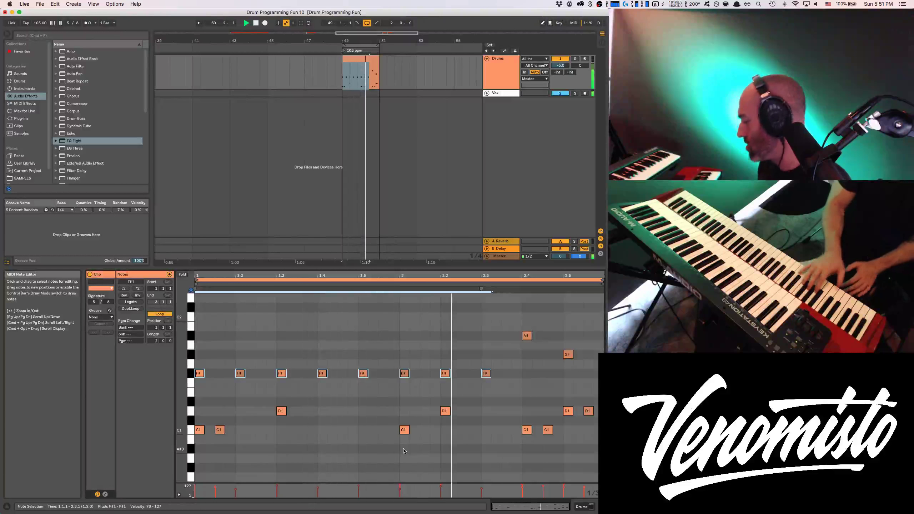
pyautogui.press('space')
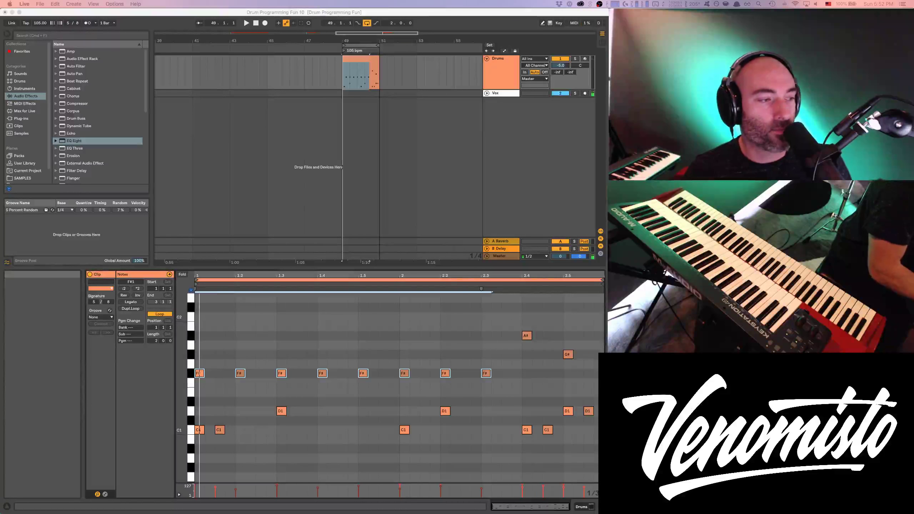
pyautogui.click(152, 383)
pyautogui.press('space')
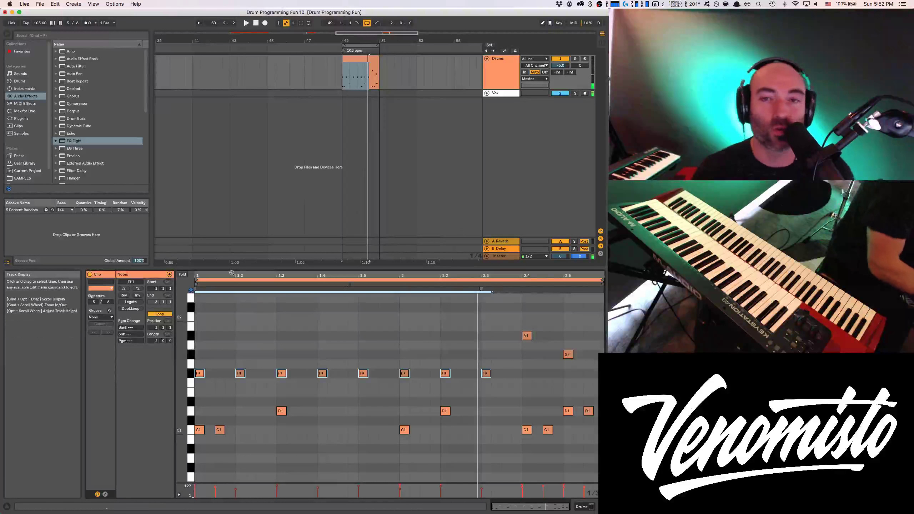
# Step: Insert an audio track below Drums, set its input channel to 1/2 and its monitoring to Auto, and arm it
pyautogui.click(500, 68)
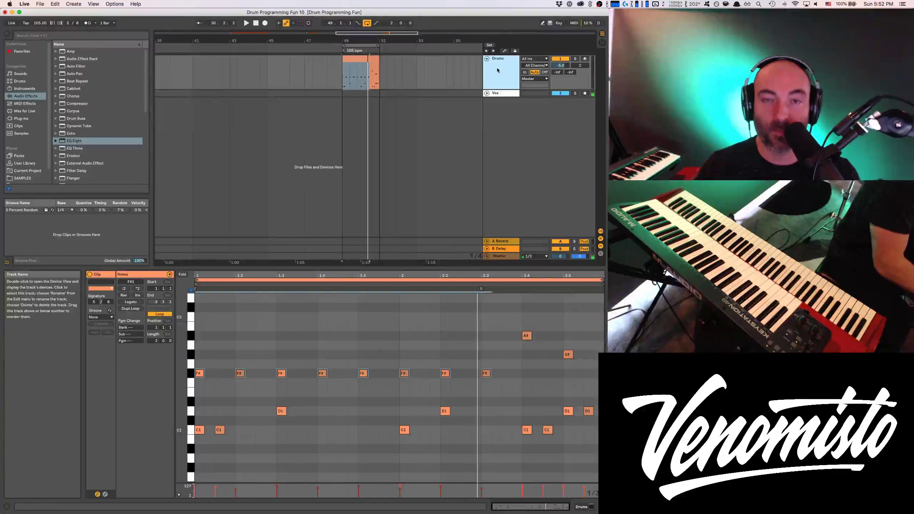
pyautogui.press('super+t')
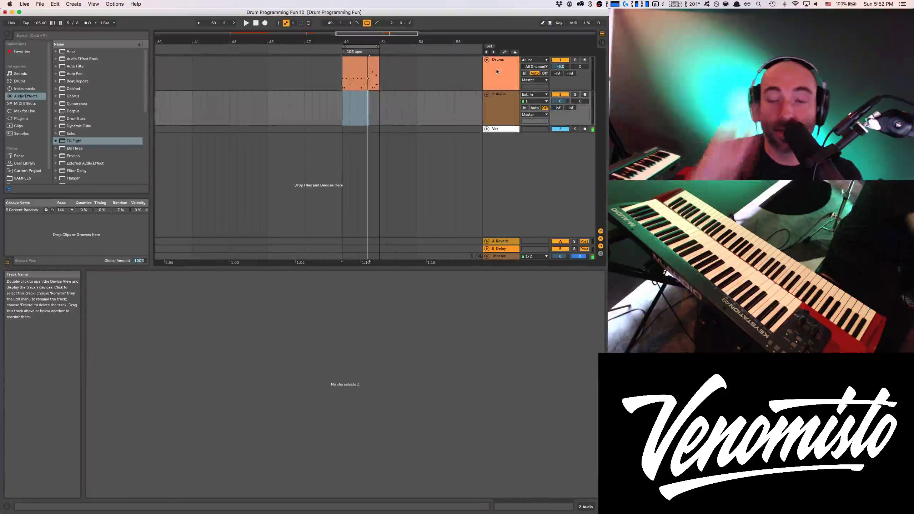
pyautogui.click(535, 101)
pyautogui.click(532, 102)
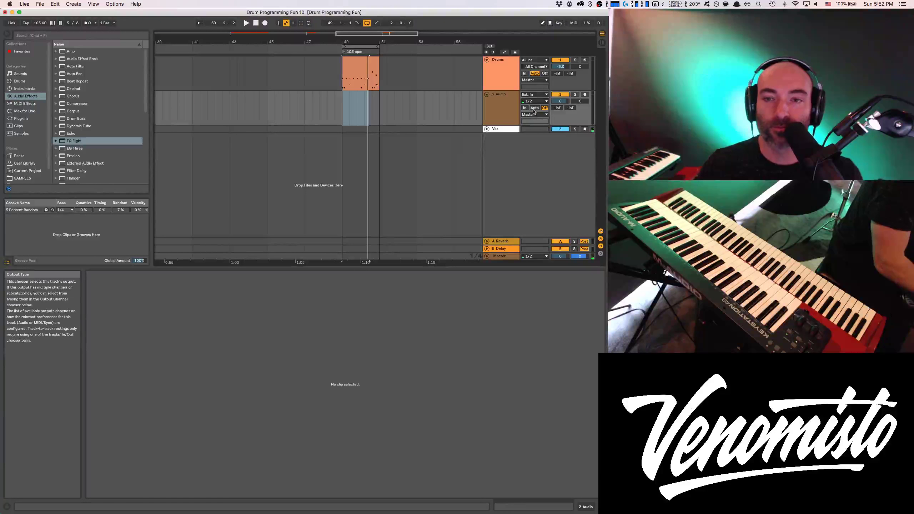
pyautogui.click(534, 108)
pyautogui.click(585, 95)
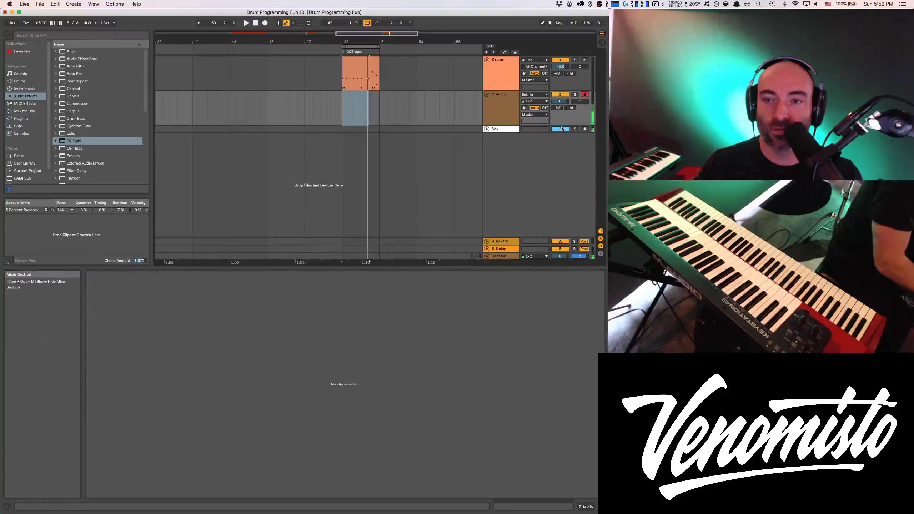
# Step: Duplicate the drum clip at bar 49 three times so the beat extends to bar 57
pyautogui.click(345, 104)
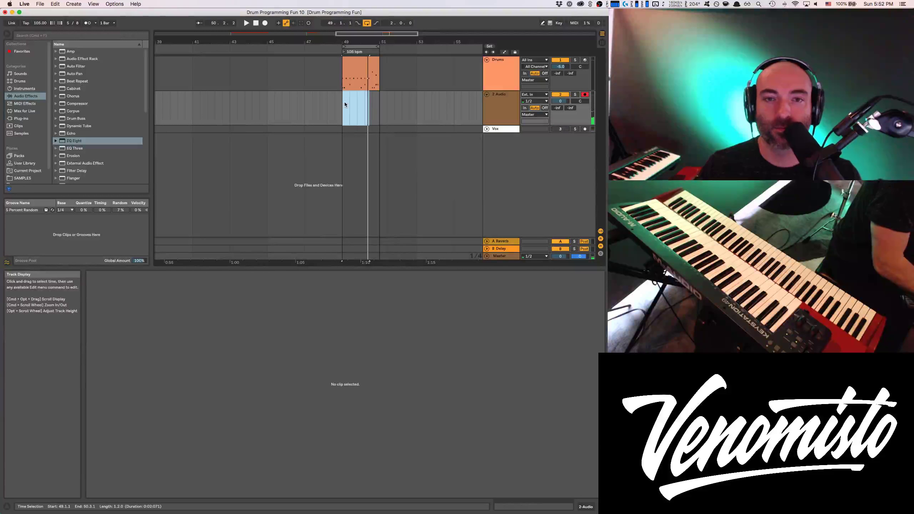
pyautogui.click(359, 59)
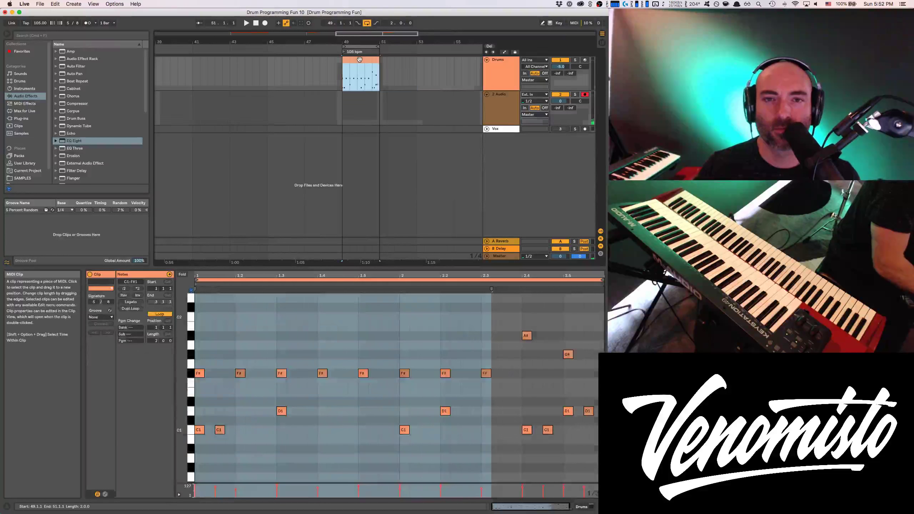
pyautogui.press('super+d')
pyautogui.press('super+d')
pyautogui.press('super+d')
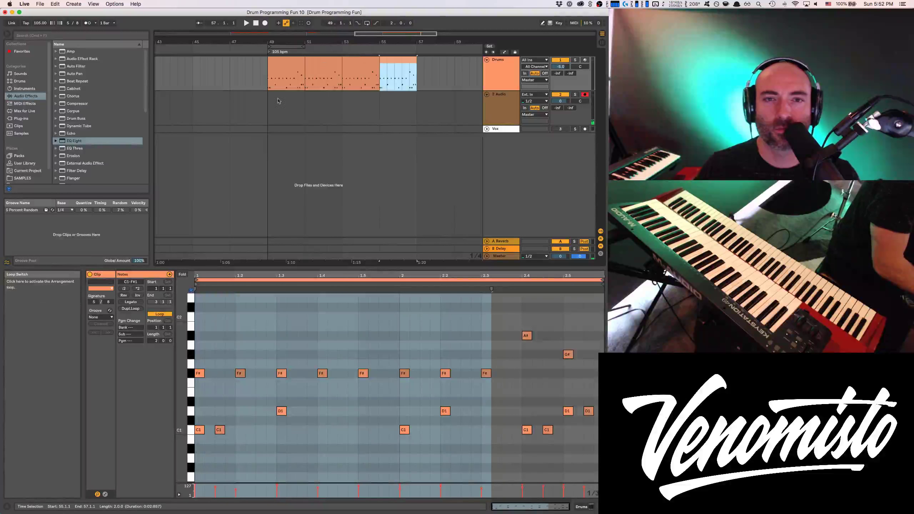
# Step: Record a keyboard take on the new audio track from bar 49 to just past bar 57 and select the recorded clip
pyautogui.click(267, 111)
pyautogui.click(265, 23)
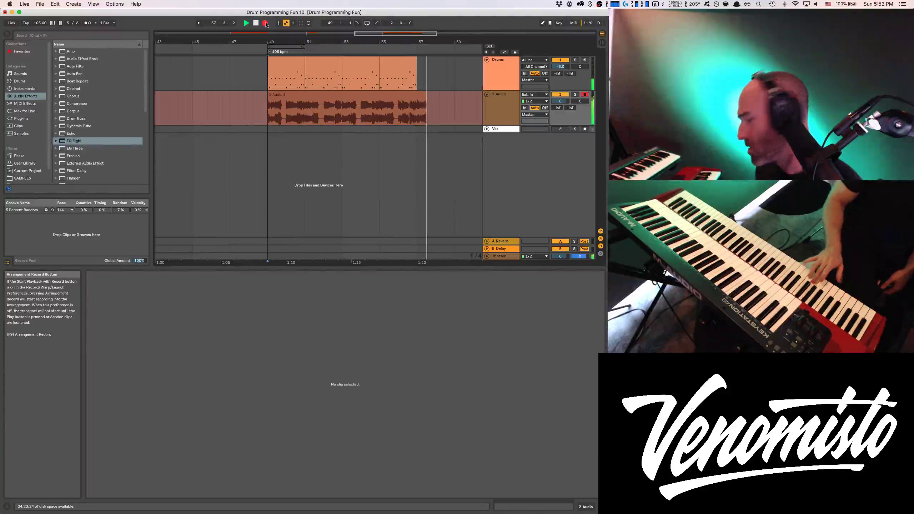
pyautogui.press('space')
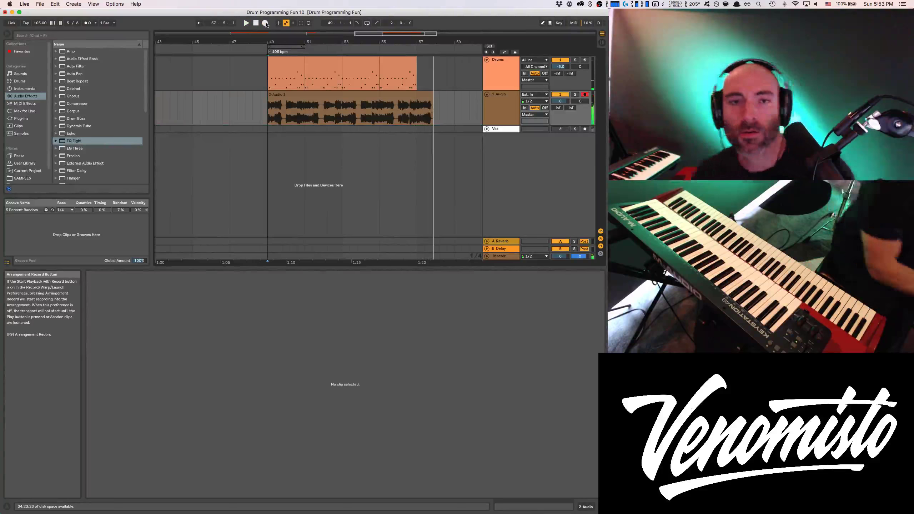
pyautogui.click(417, 96)
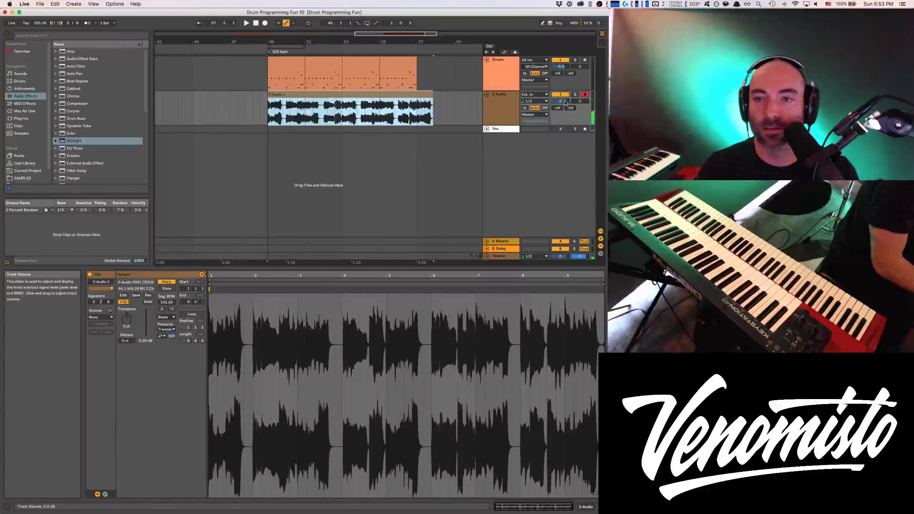
# Step: Turn off monitoring on the audio track and set its volume to -3 dB while playing the recorded take
pyautogui.click(545, 107)
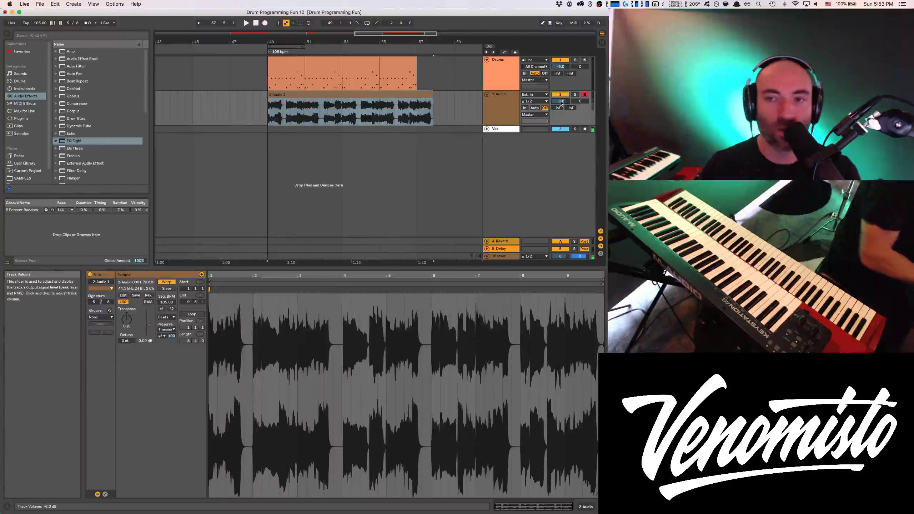
pyautogui.press('space')
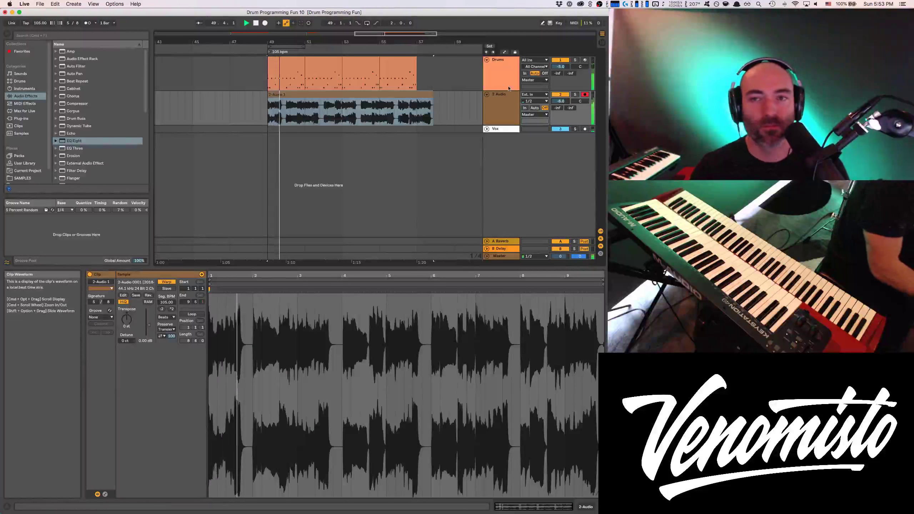
pyautogui.moveTo(562, 103); pyautogui.dragTo(562, 100)
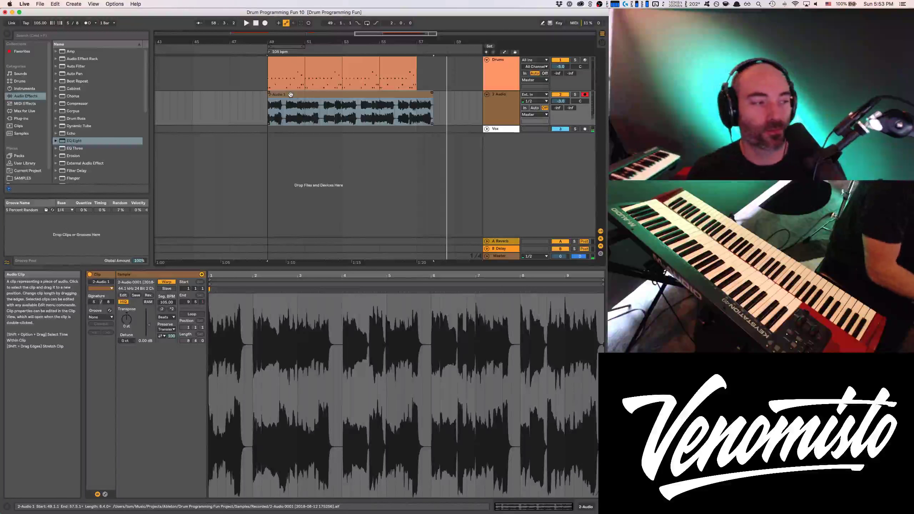
# Step: Open the first drum clip at bar 49 in the note editor
pyautogui.scroll(-5, 297, 89)
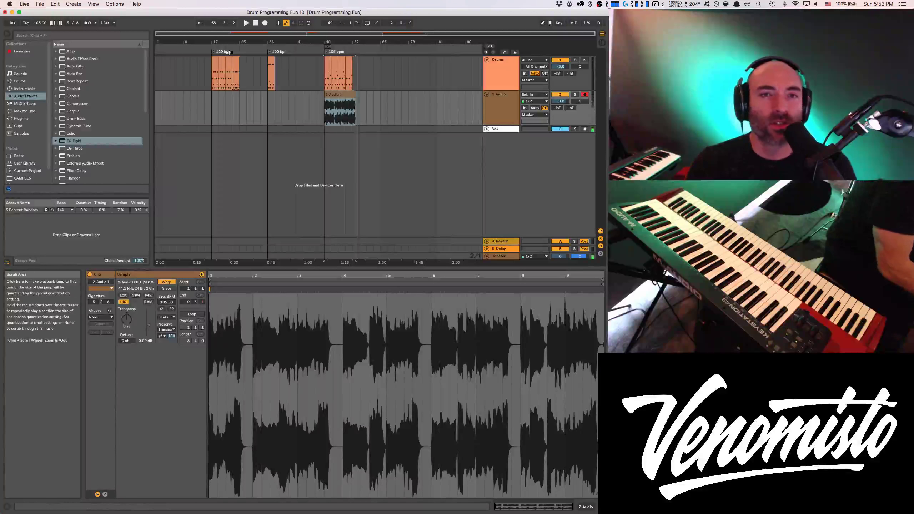
pyautogui.hotkey('shift', 'Tab')
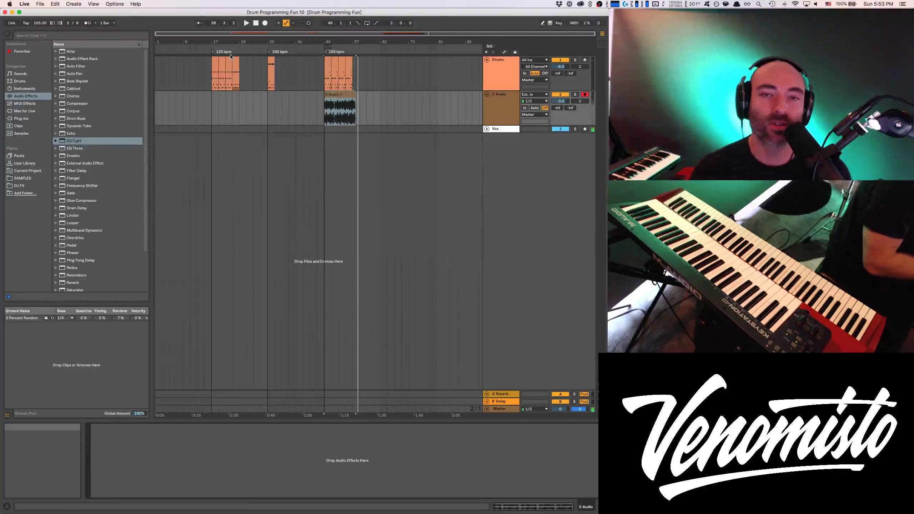
pyautogui.doubleClick(327, 61)
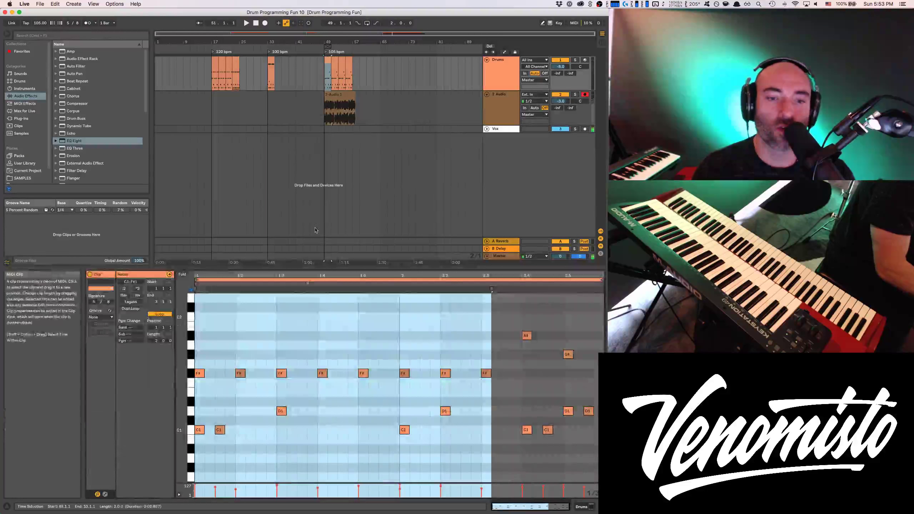
pyautogui.click(195, 332)
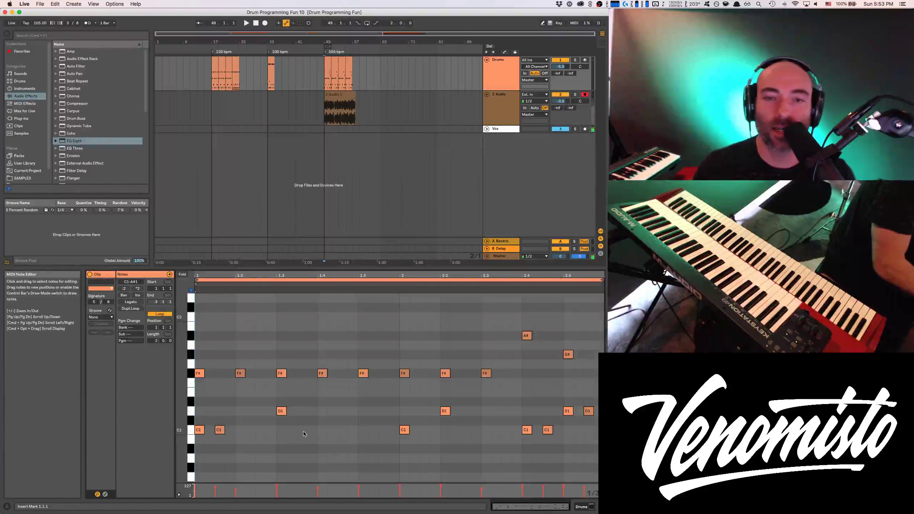
# Step: Select the first drum clip at bar 49 and play the beat together with the keyboard recording through bar 57
pyautogui.moveTo(347, 42); pyautogui.dragTo(346, 72)
pyautogui.click(272, 75)
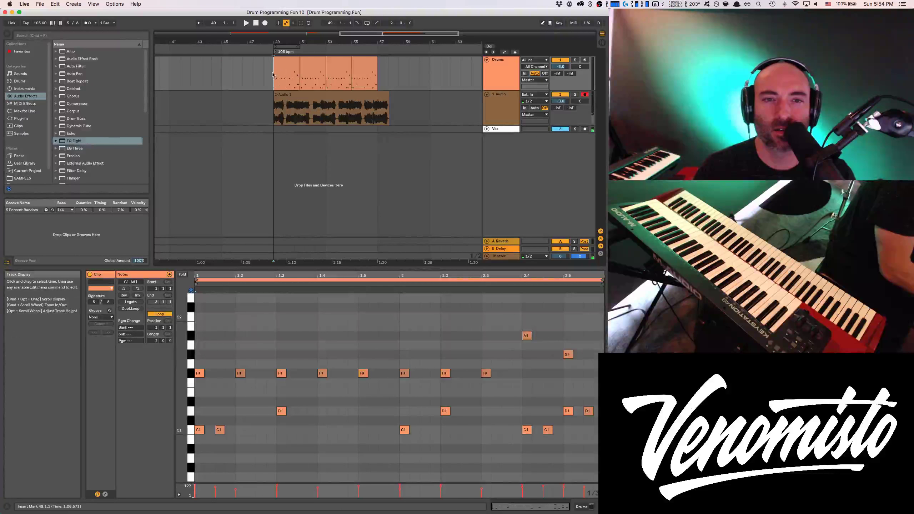
pyautogui.click(280, 62)
pyautogui.press('space')
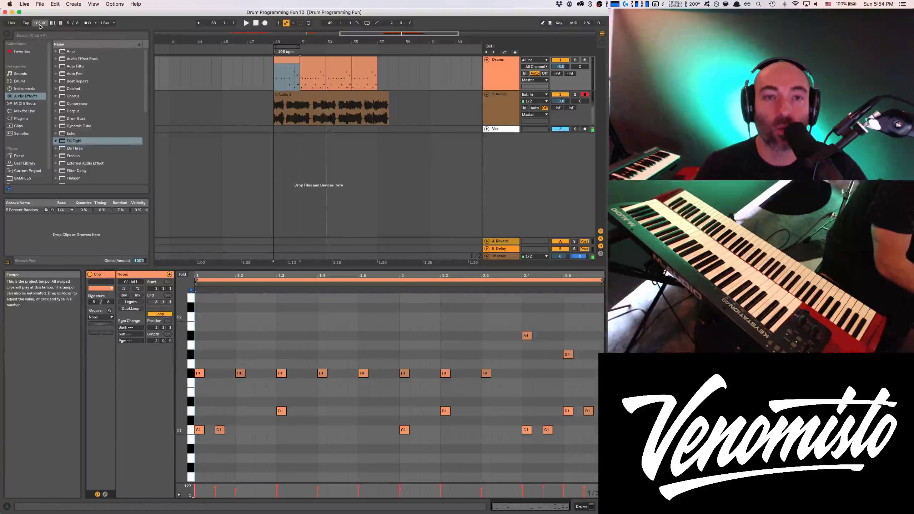
pyautogui.press('space')
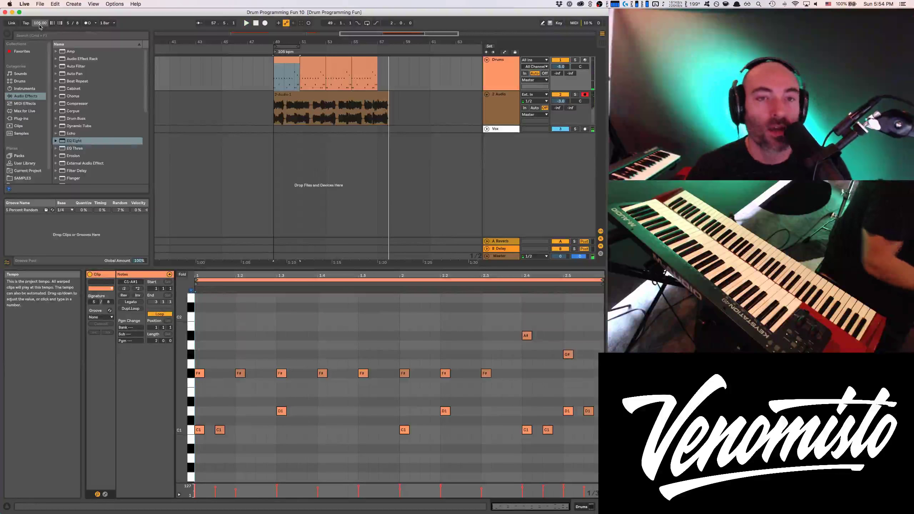
# Step: Set the project tempo to 100 bpm and play the drum clip at bar 33
pyautogui.moveTo(236, 43); pyautogui.dragTo(236, 18)
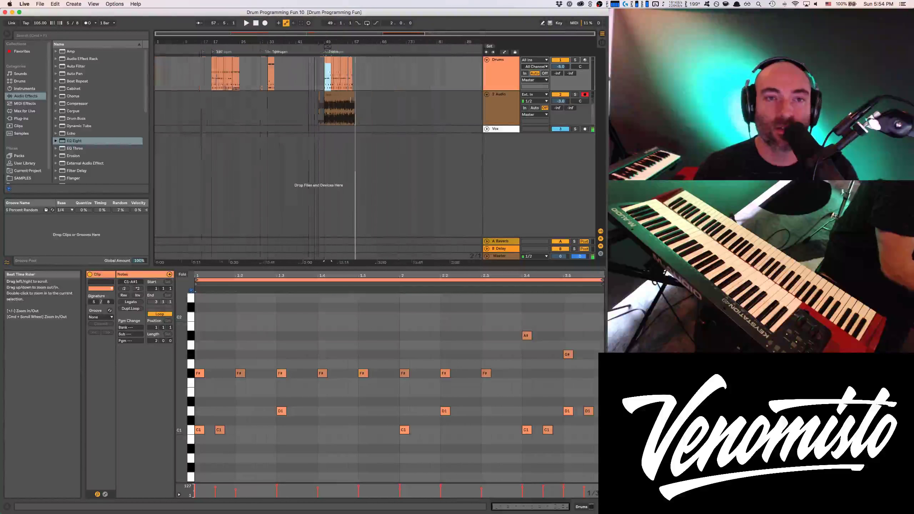
pyautogui.click(269, 70)
pyautogui.click(40, 23)
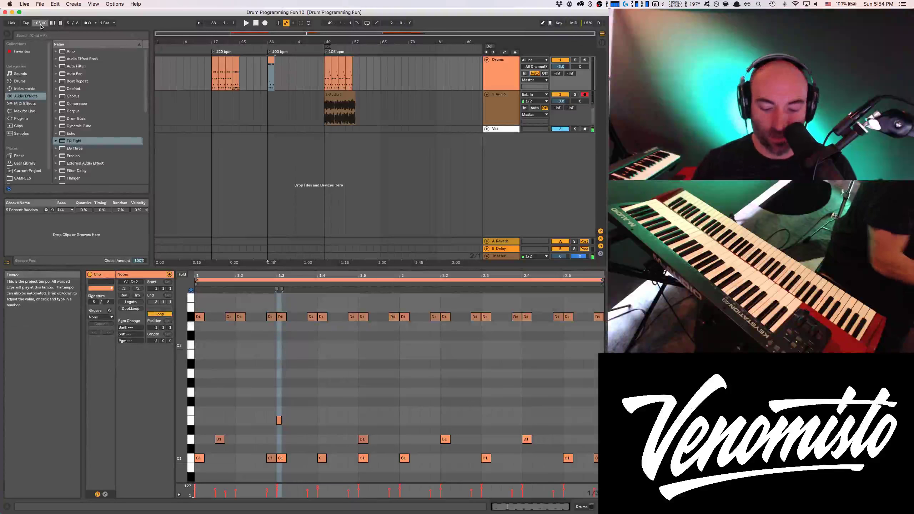
pyautogui.press('space')
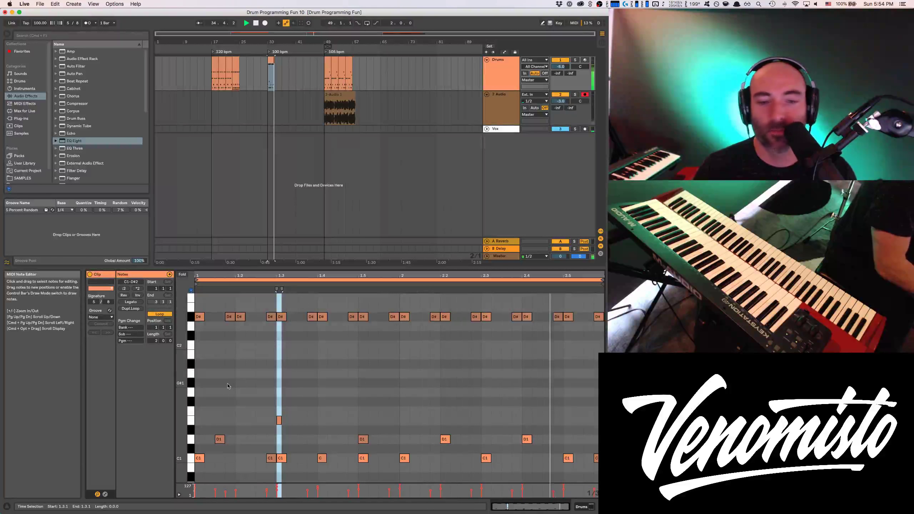
# Step: Loop the two-bar drum clip at bar 33, play the loop and stop playback
pyautogui.click(294, 157)
pyautogui.click(271, 59)
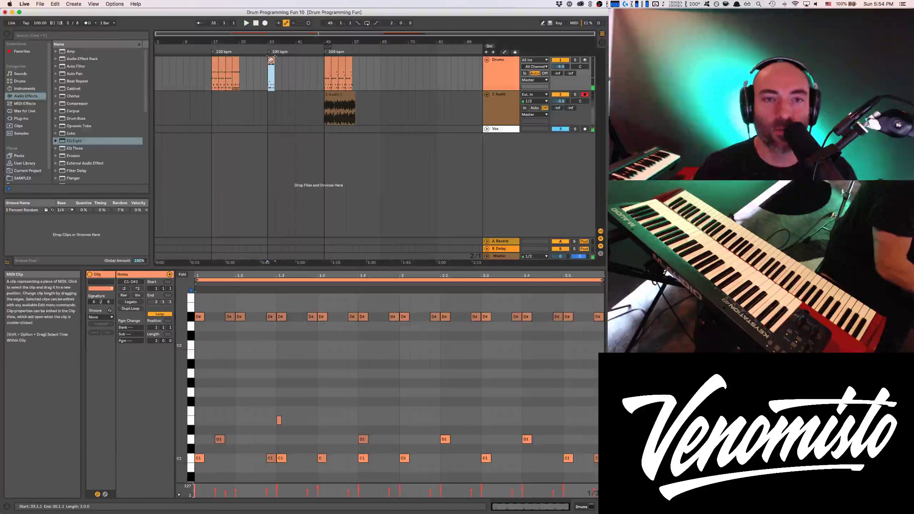
pyautogui.press('space')
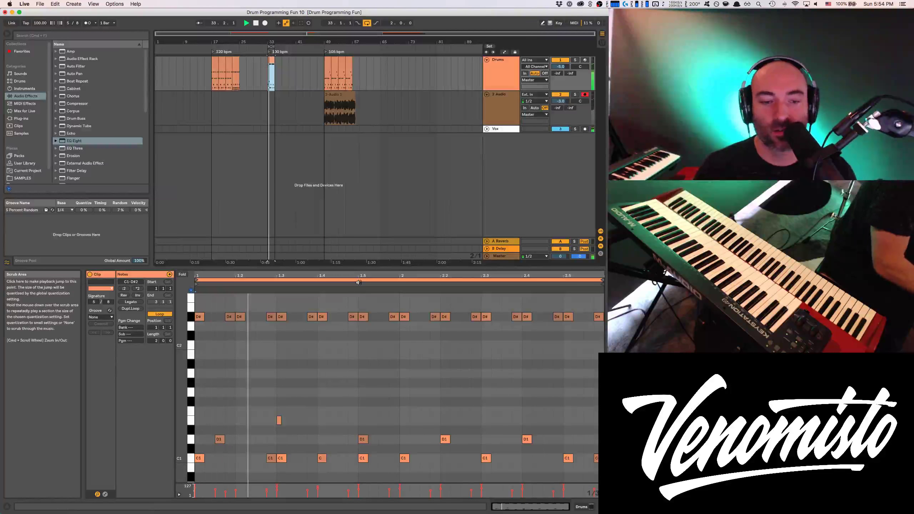
pyautogui.click(358, 282)
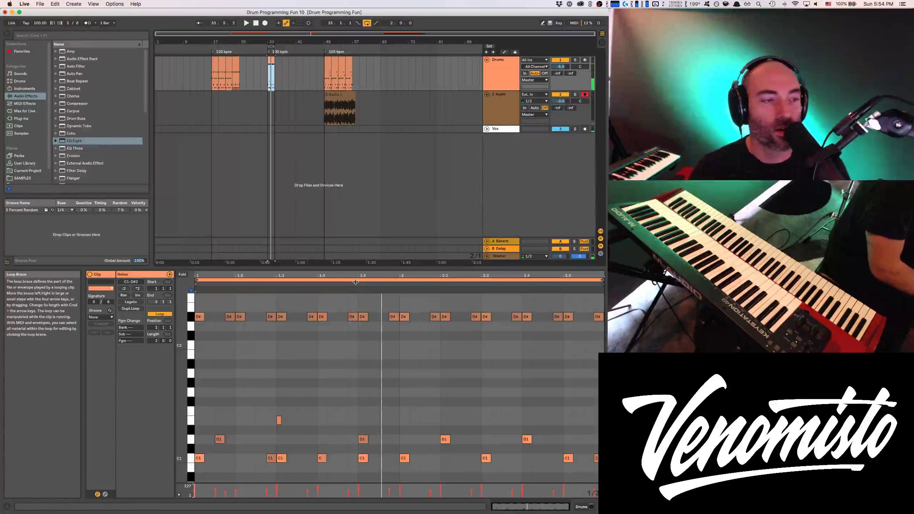
pyautogui.press('space')
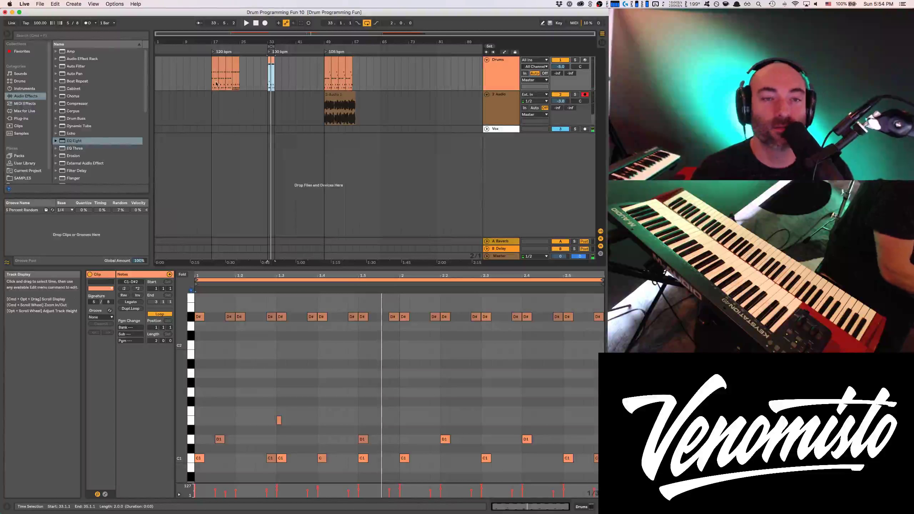
# Step: Set the project tempo to 120 bpm and play the drum beat from bar 17
pyautogui.click(213, 52)
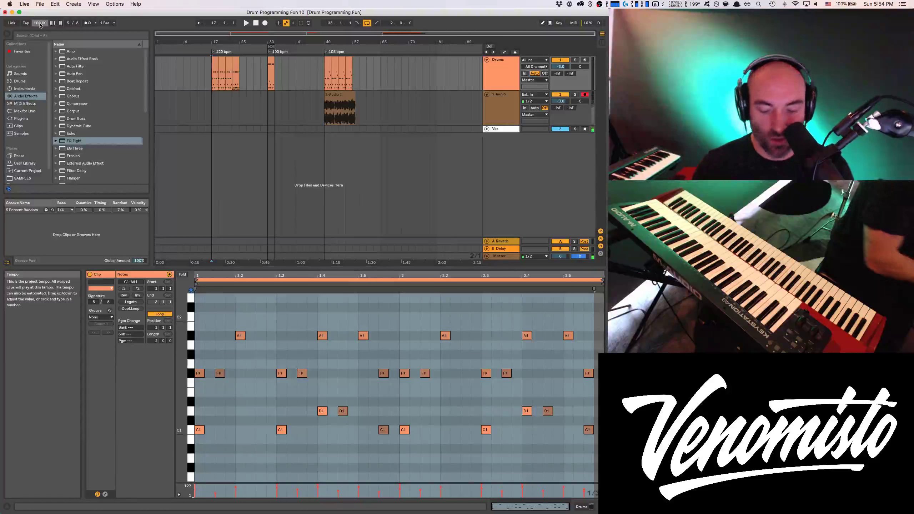
pyautogui.press('space')
pyautogui.click(215, 63)
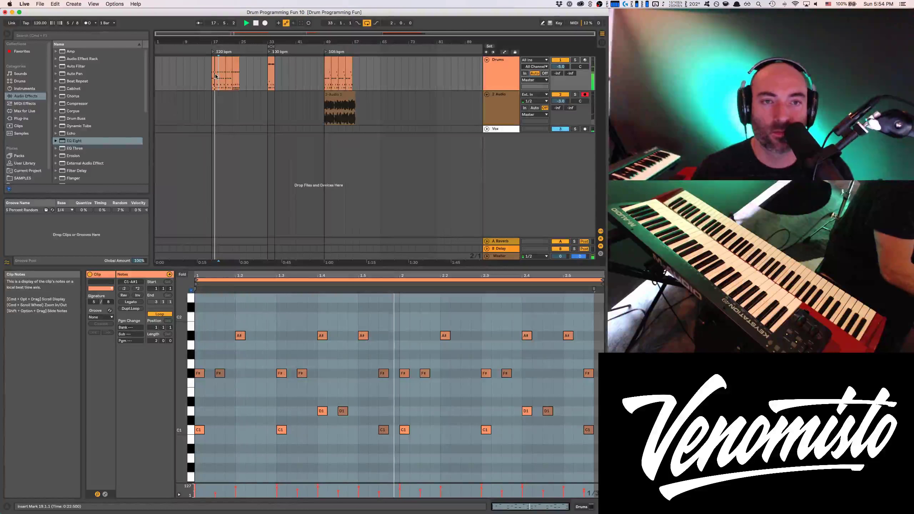
pyautogui.click(216, 63)
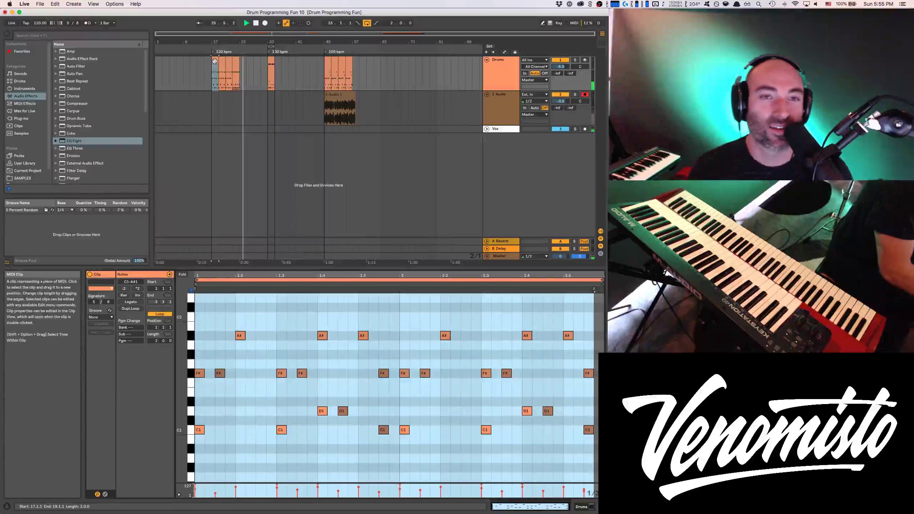
pyautogui.click(213, 61)
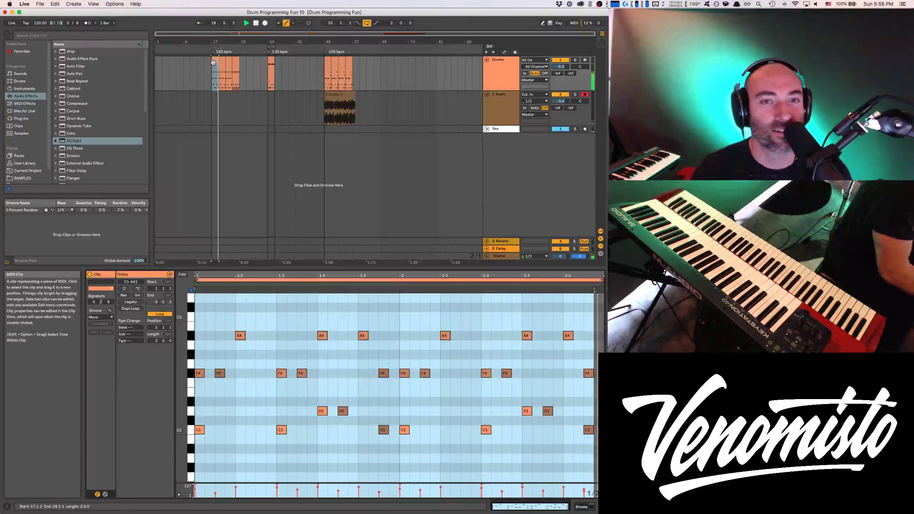
# Step: Set the project tempo back to 105 bpm and play the beat with the keyboard part from bar 49
pyautogui.click(327, 74)
pyautogui.click(42, 23)
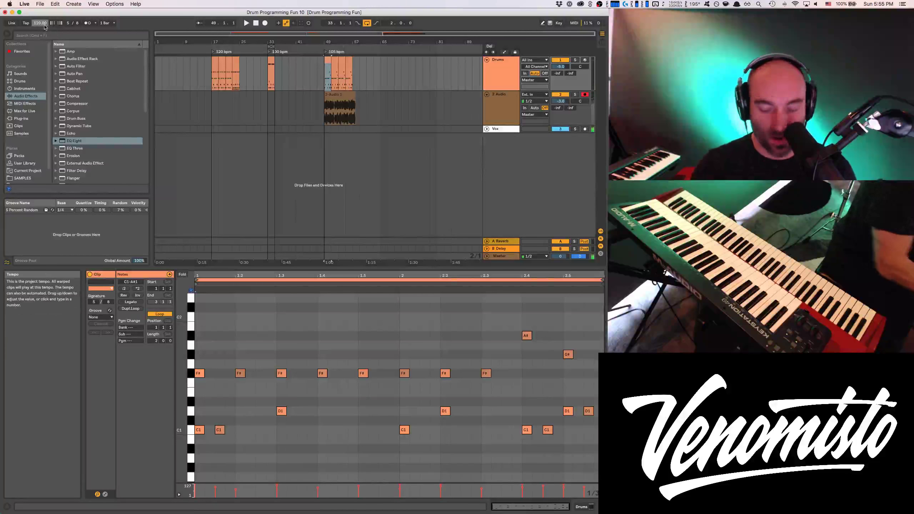
pyautogui.press('space')
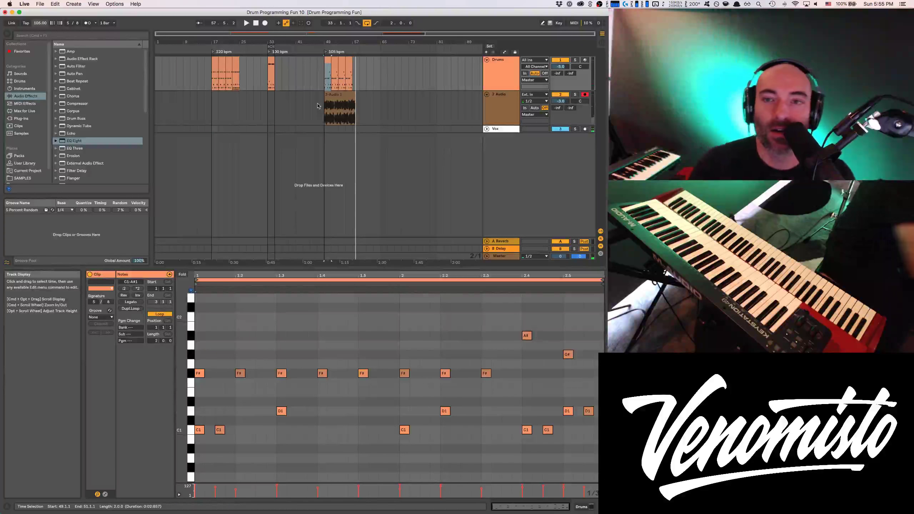
# Step: Place the insert marker at bar 49 on the audio track and show the track's device chain
pyautogui.click(354, 98)
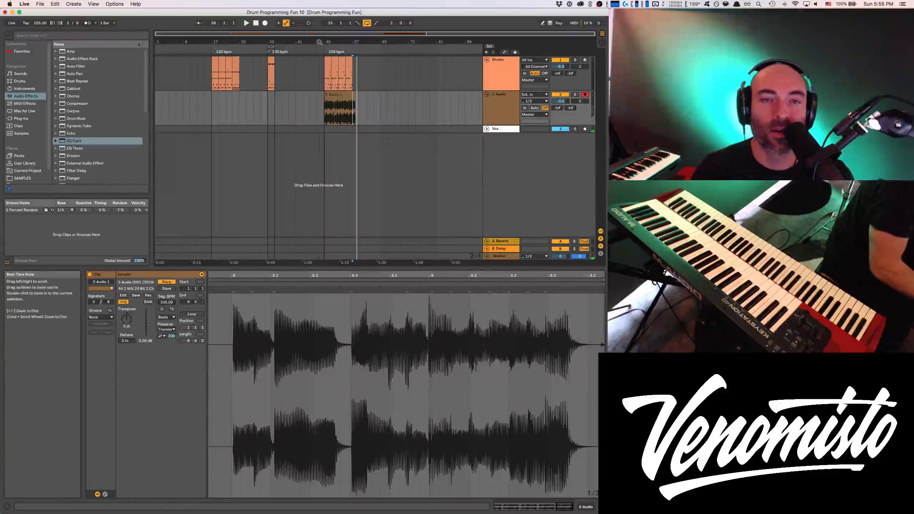
pyautogui.click(323, 97)
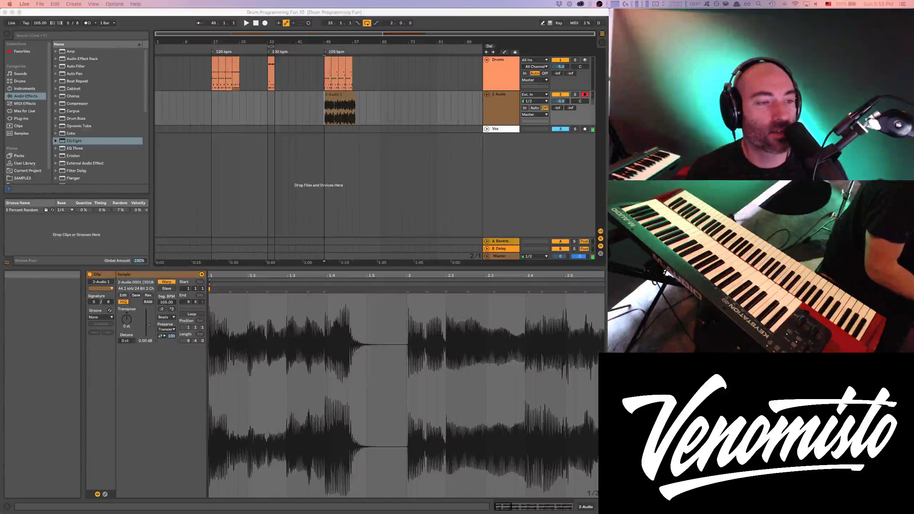
pyautogui.click(135, 374)
pyautogui.hotkey('shift', 'Tab')
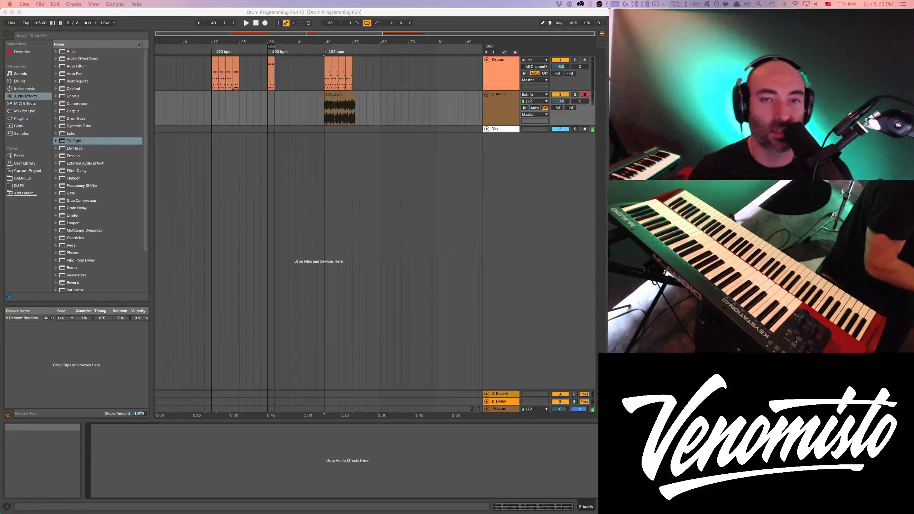
# Step: Play the drums and keyboard recording briefly from bar 49 and stop playback
pyautogui.click(326, 114)
pyautogui.press('space')
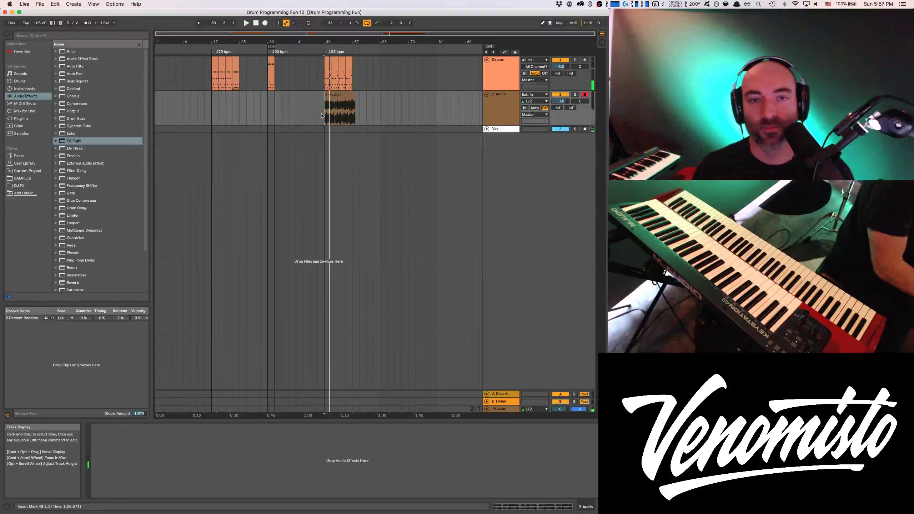
pyautogui.press('space')
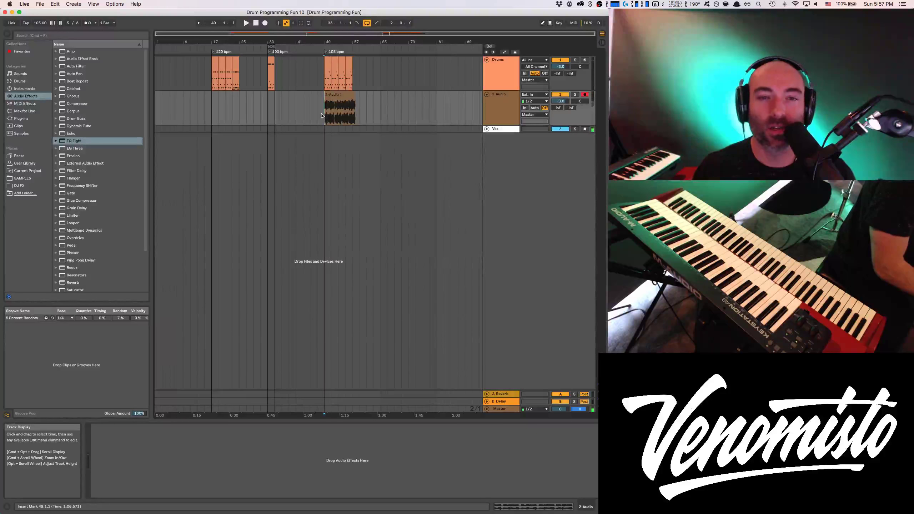